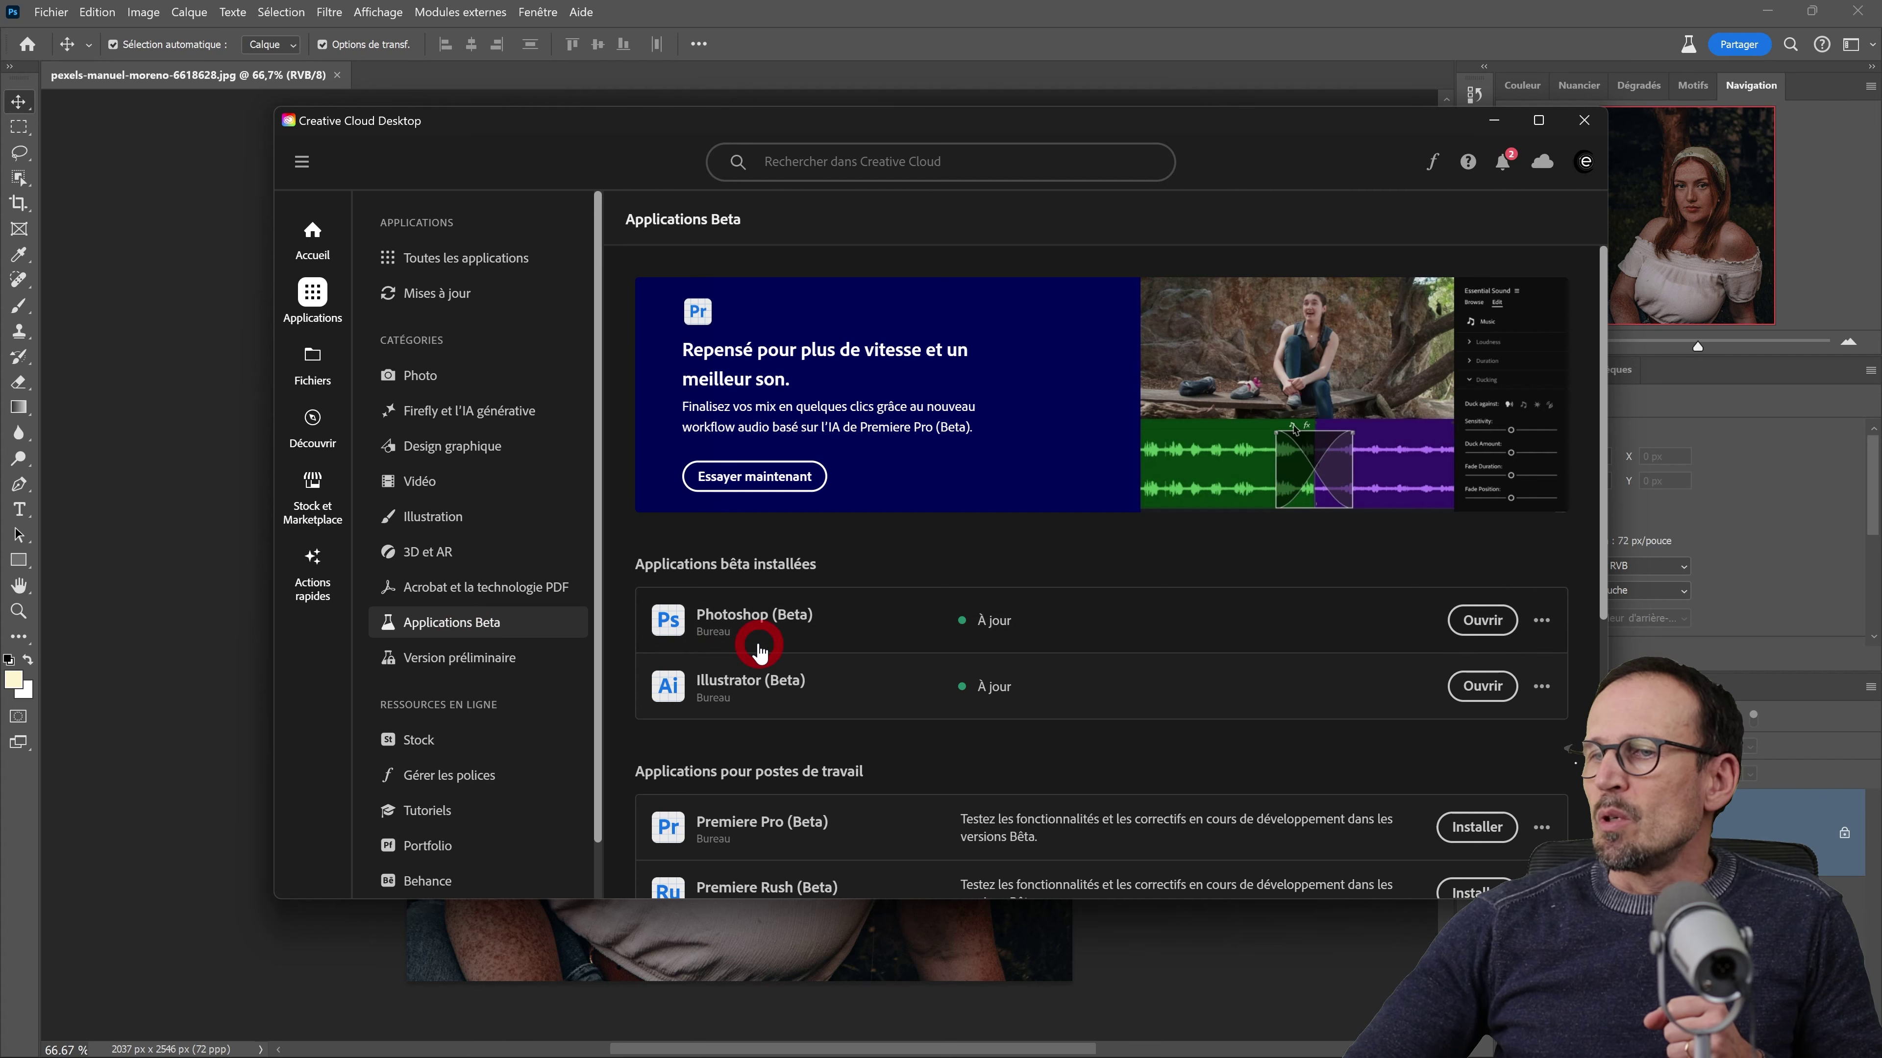
# - Browse the Creative Cloud beta apps list and cancel the Premiere Pro (Beta) install
pyautogui.scroll(-2, 768, 649)
pyautogui.scroll(-3, 774, 634)
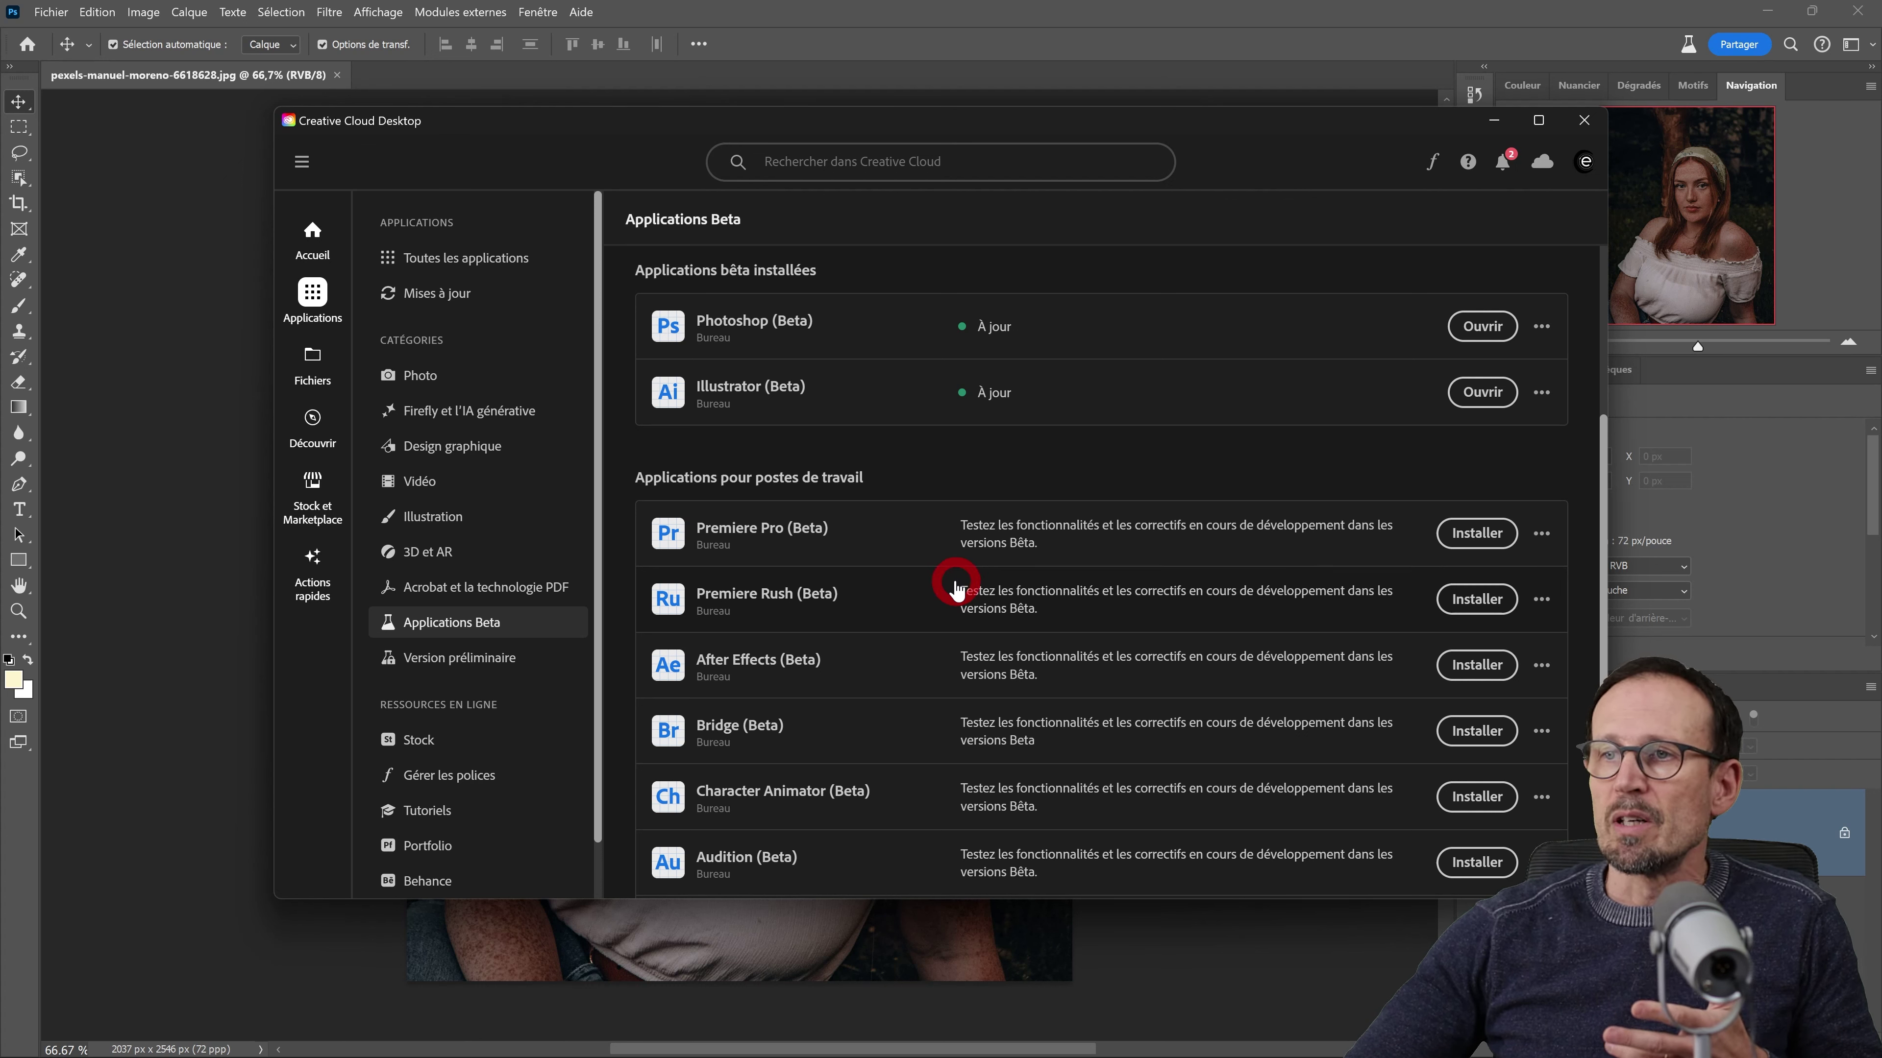
pyautogui.scroll(1, 956, 590)
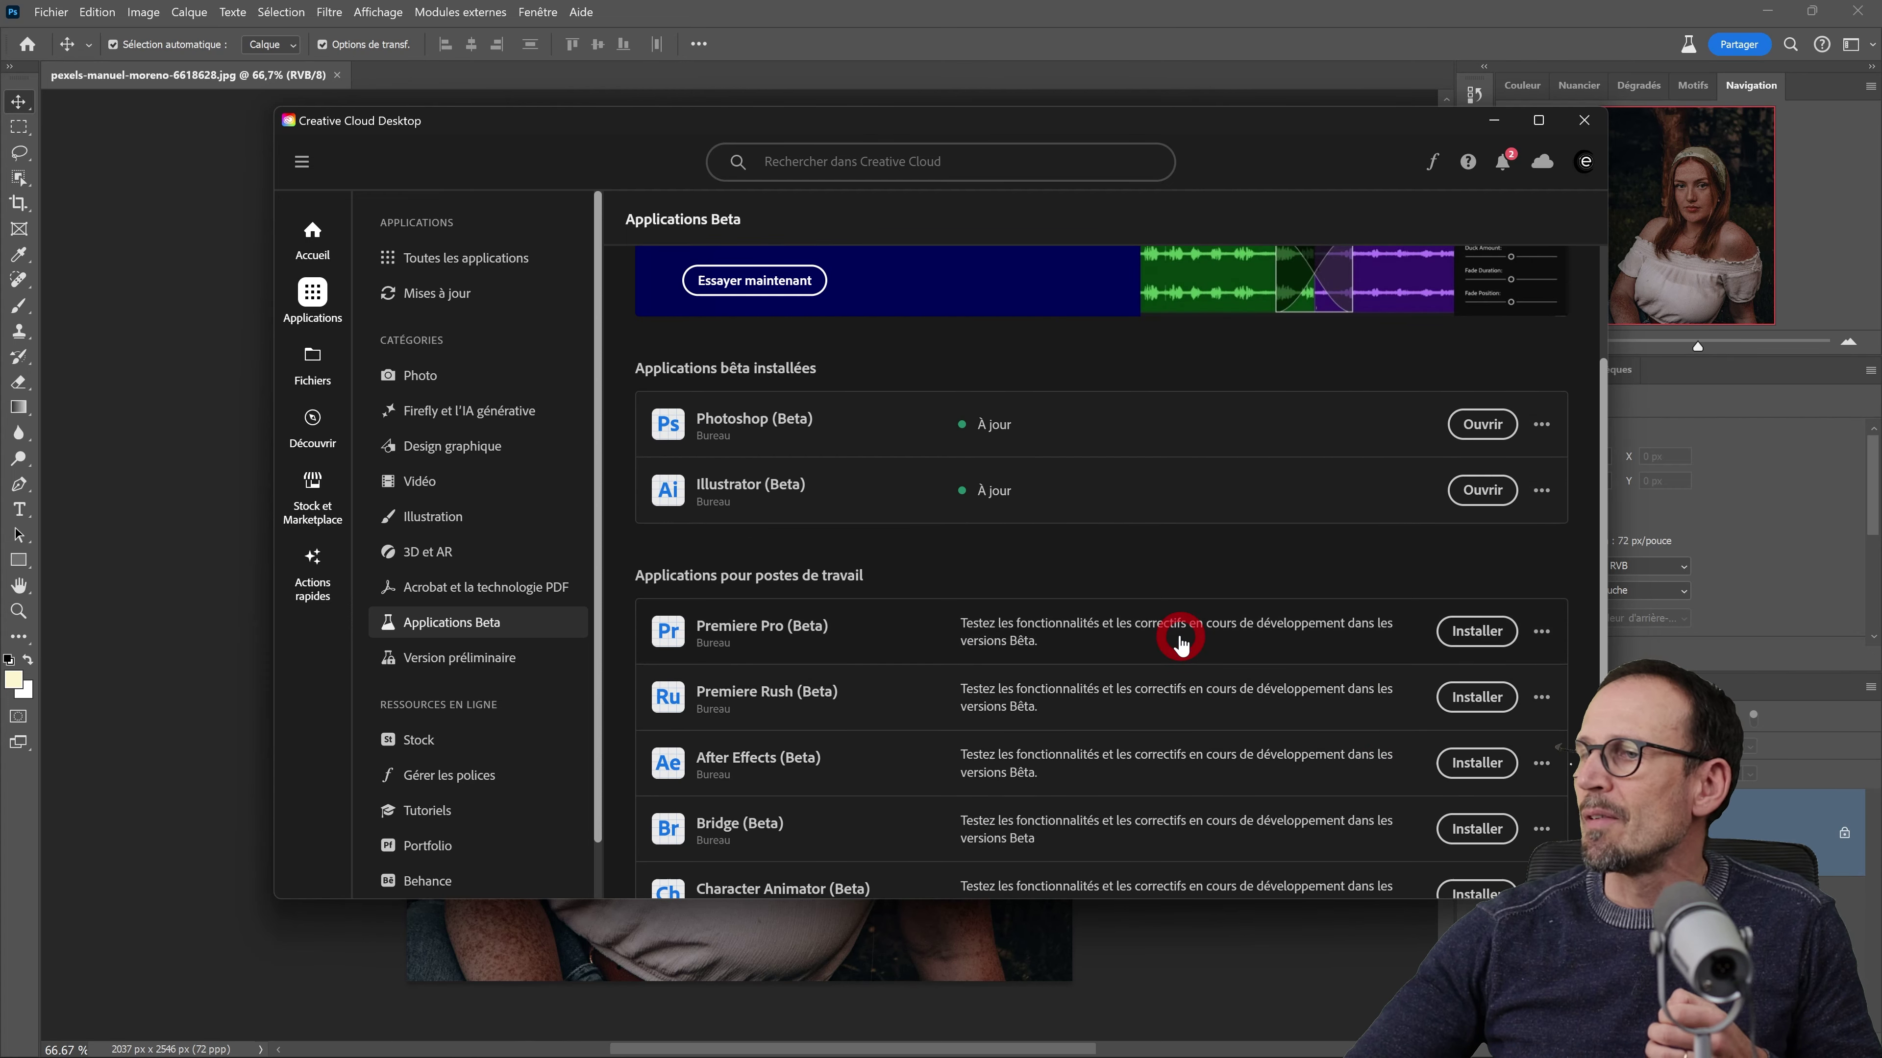
pyautogui.click(1461, 650)
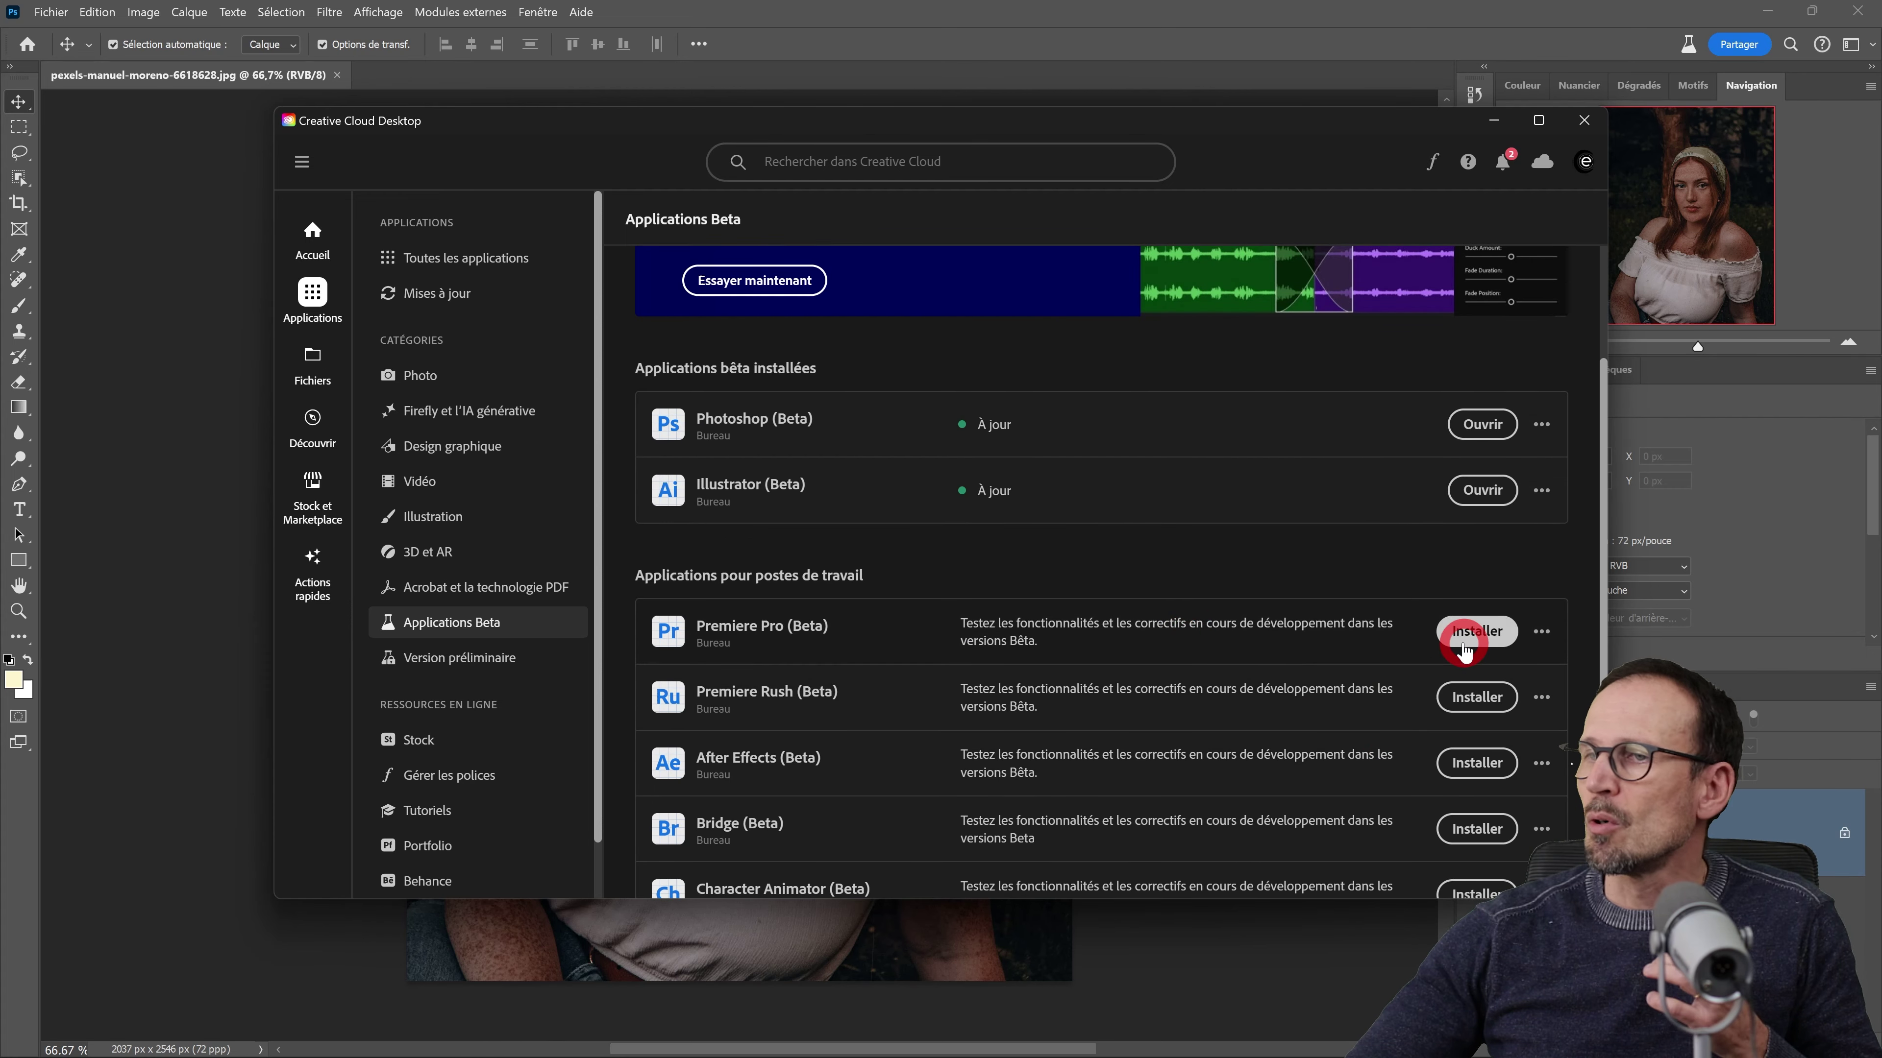
pyautogui.moveTo(1461, 651); pyautogui.dragTo(1203, 567)
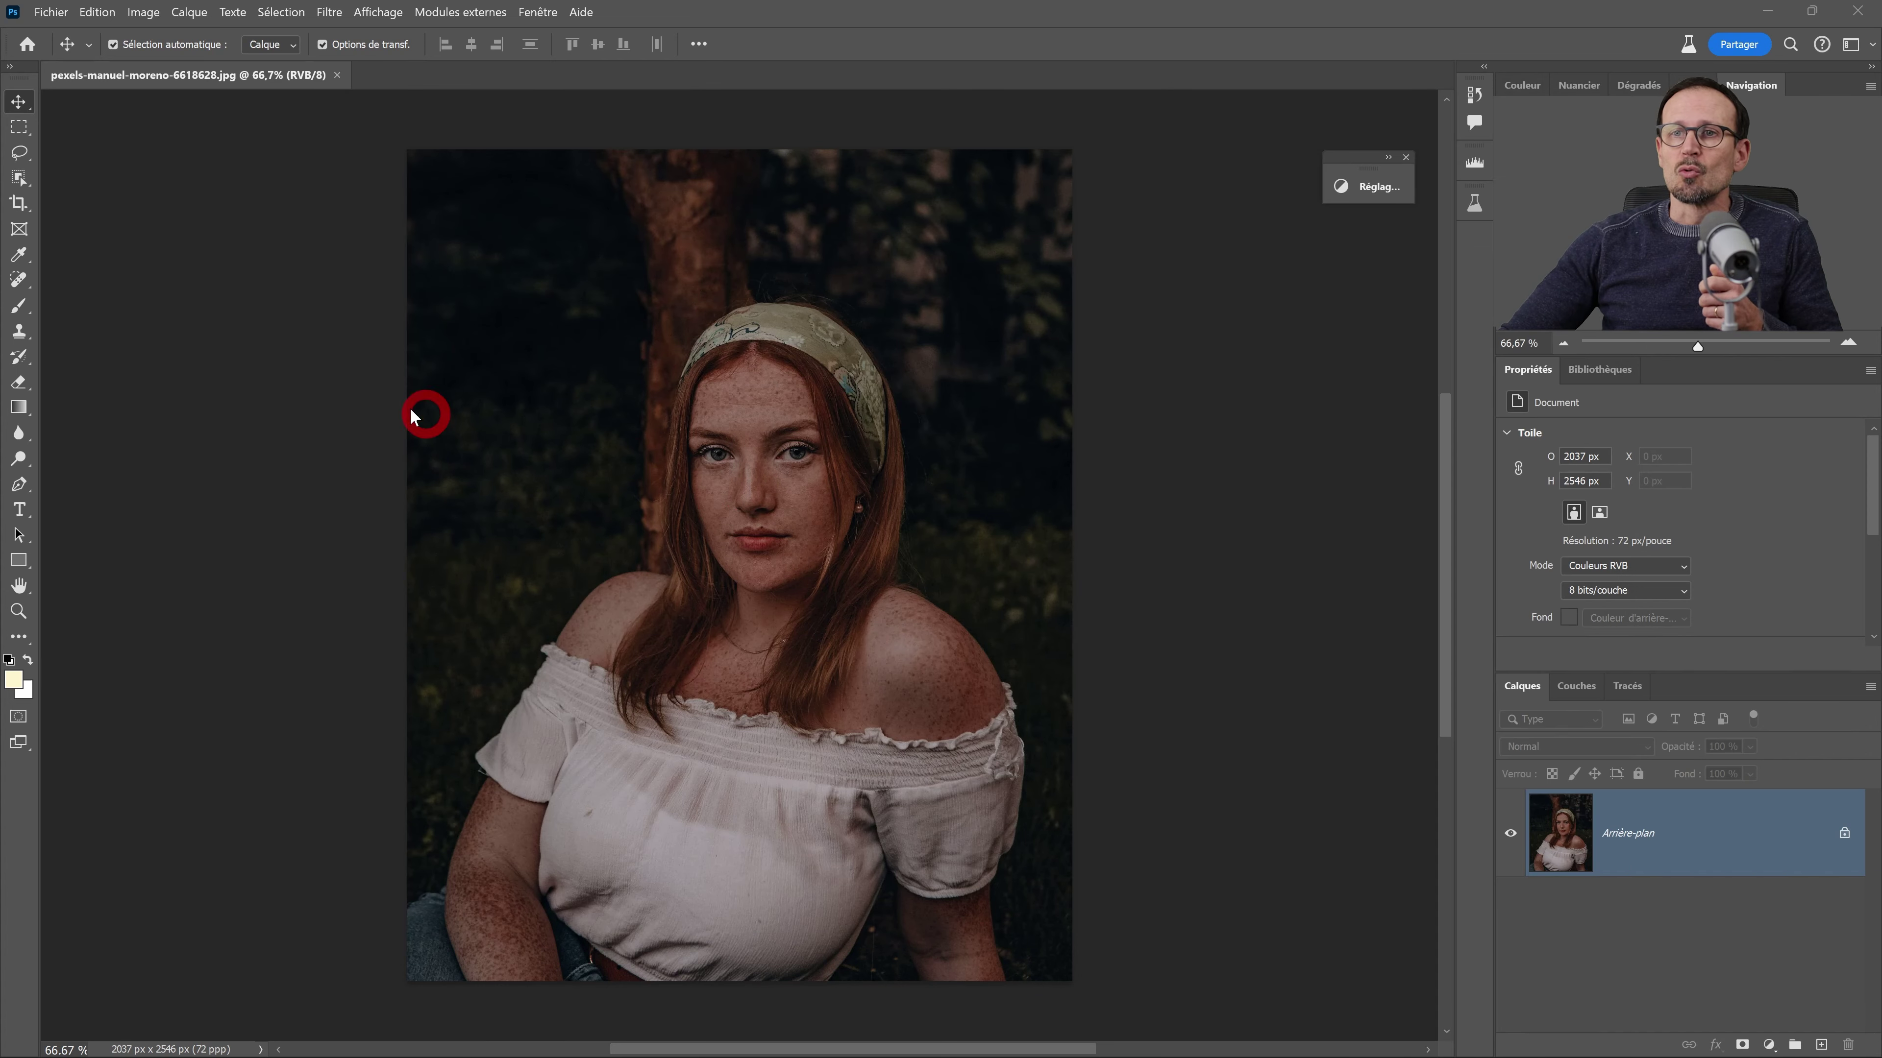
# - Select Outil Pinceau de réglage from the brush tool flyout
pyautogui.click(22, 315)
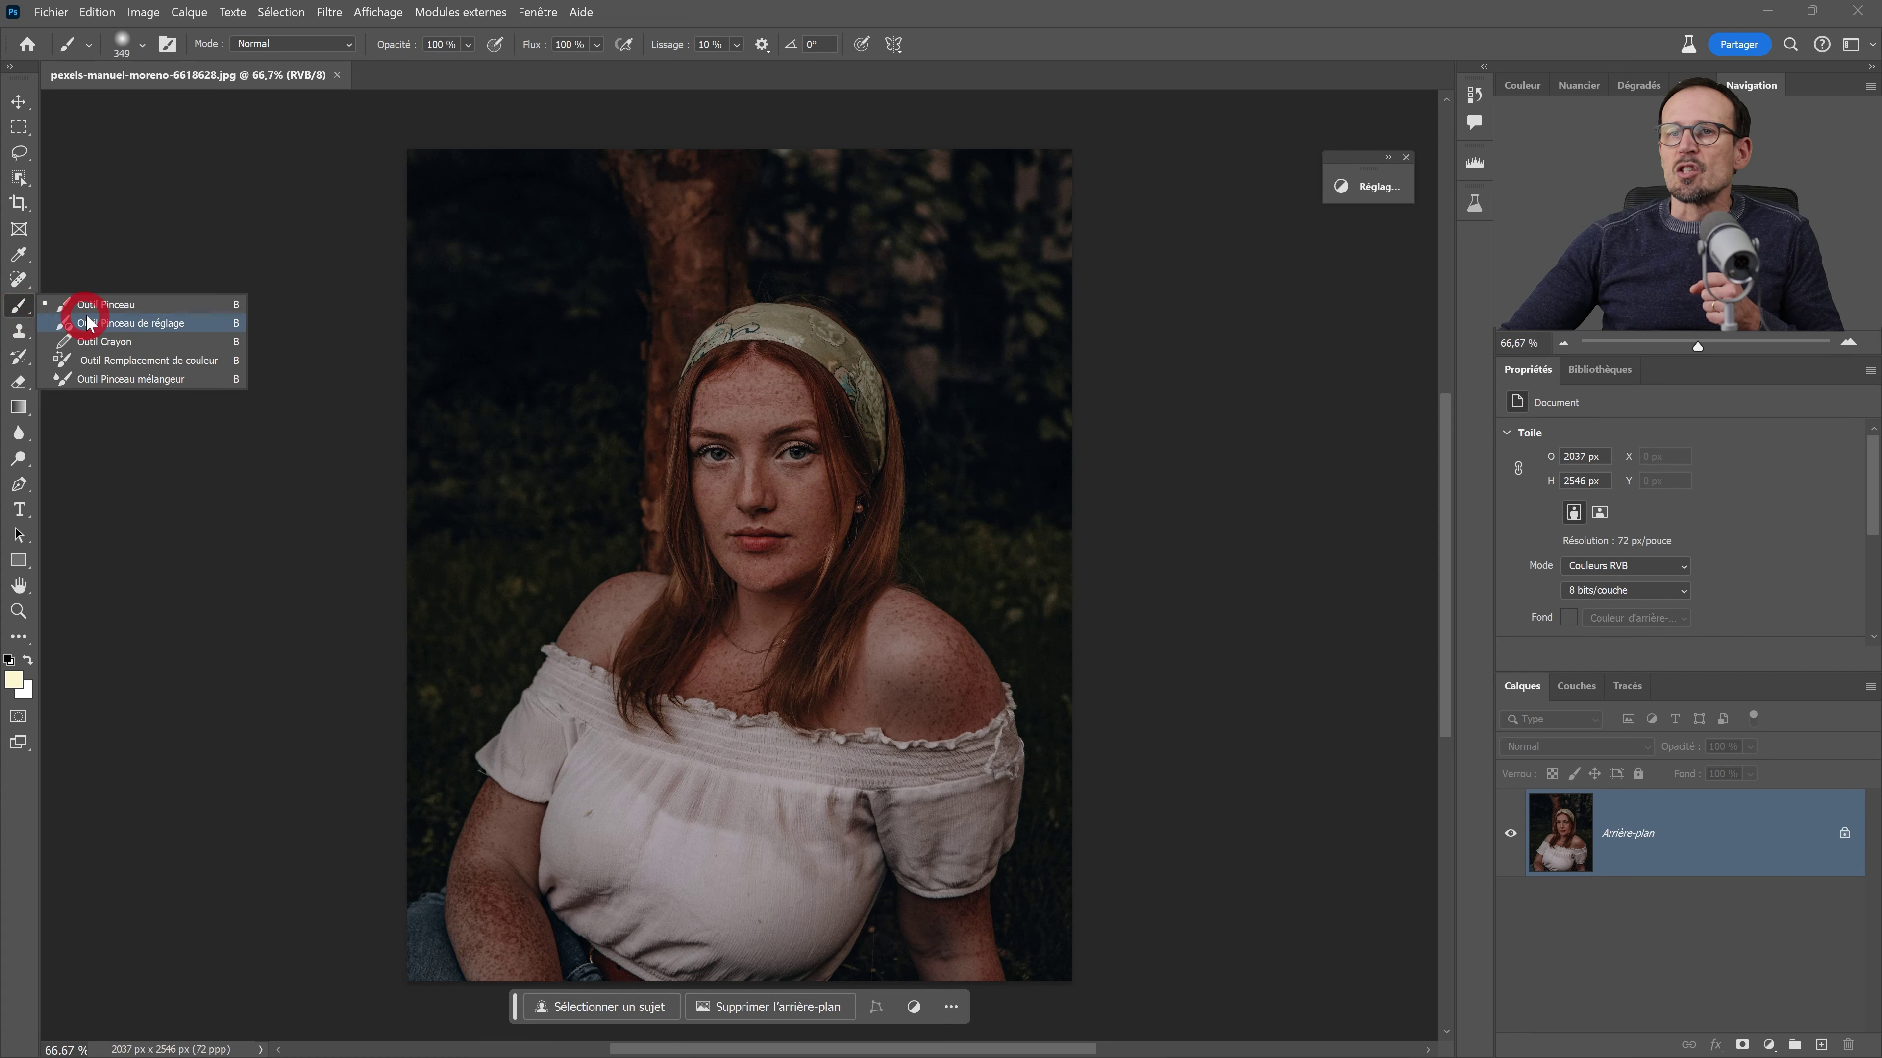
pyautogui.moveTo(22, 315); pyautogui.dragTo(152, 328)
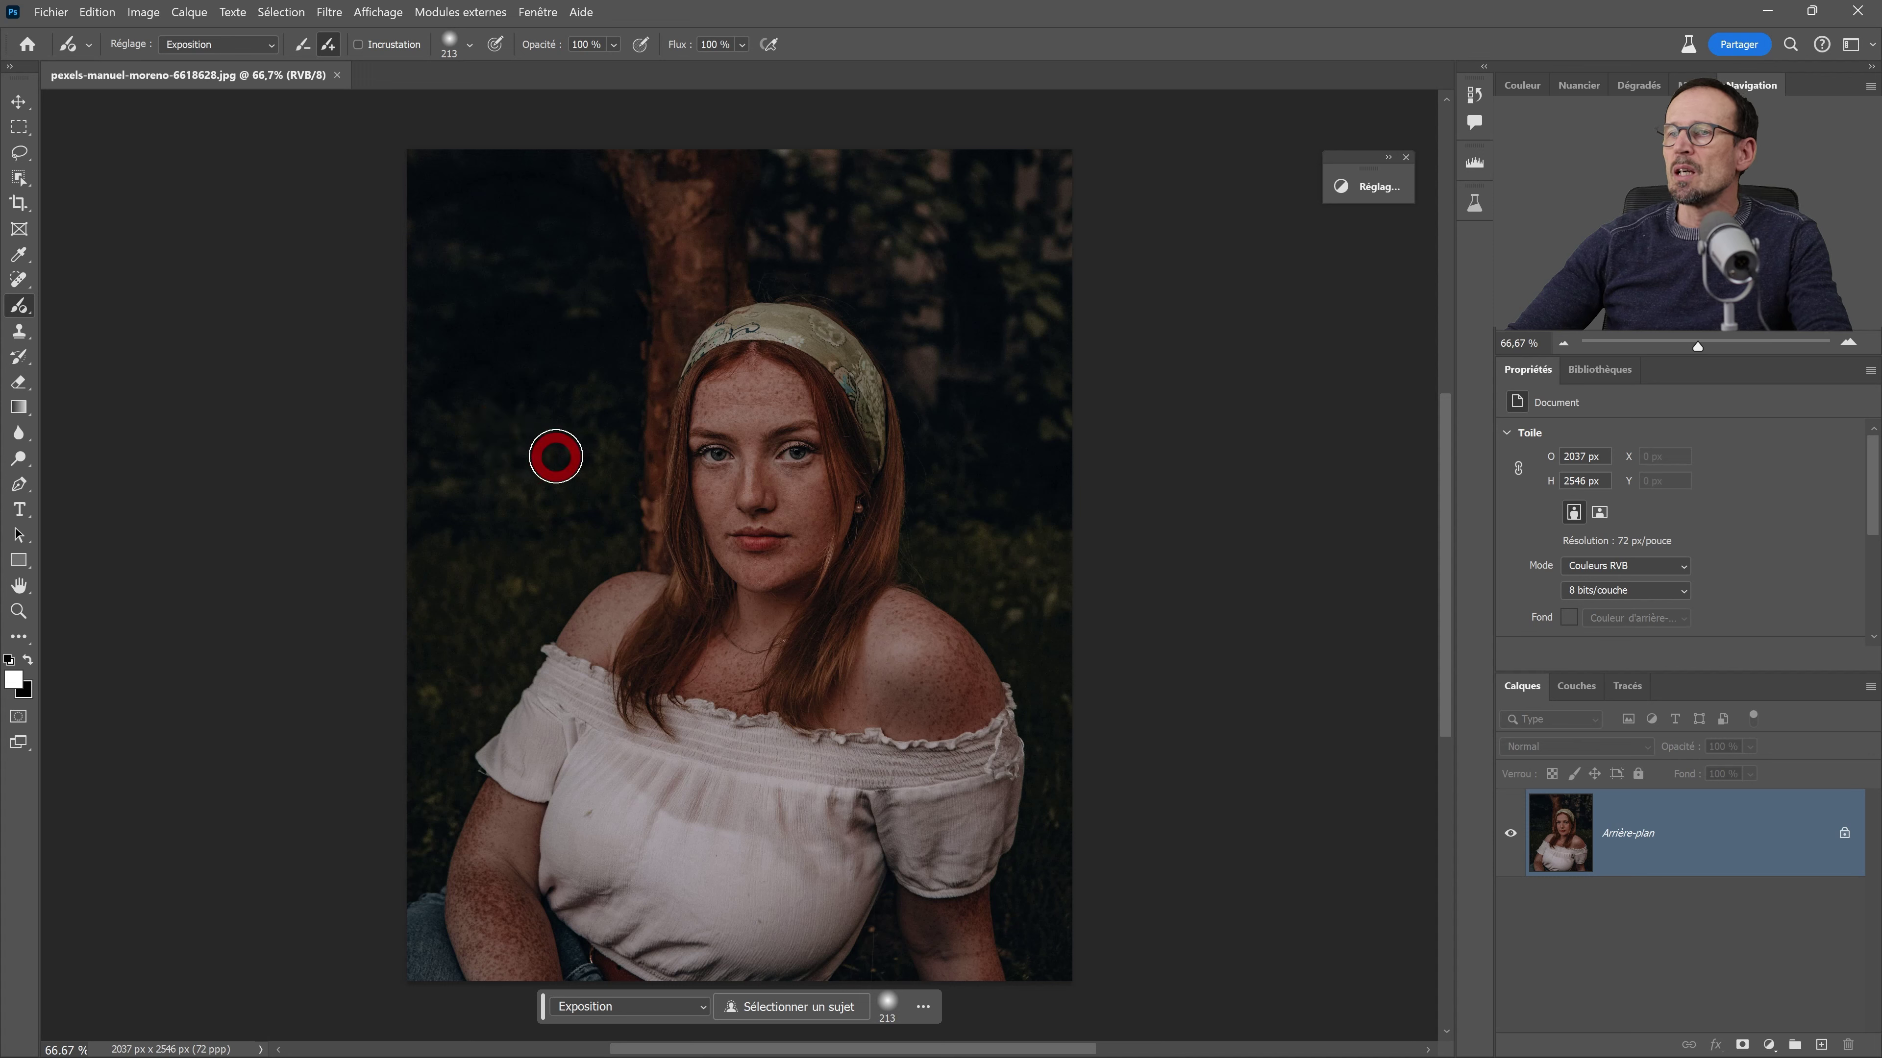
pyautogui.moveTo(556, 455); pyautogui.dragTo(593, 445)
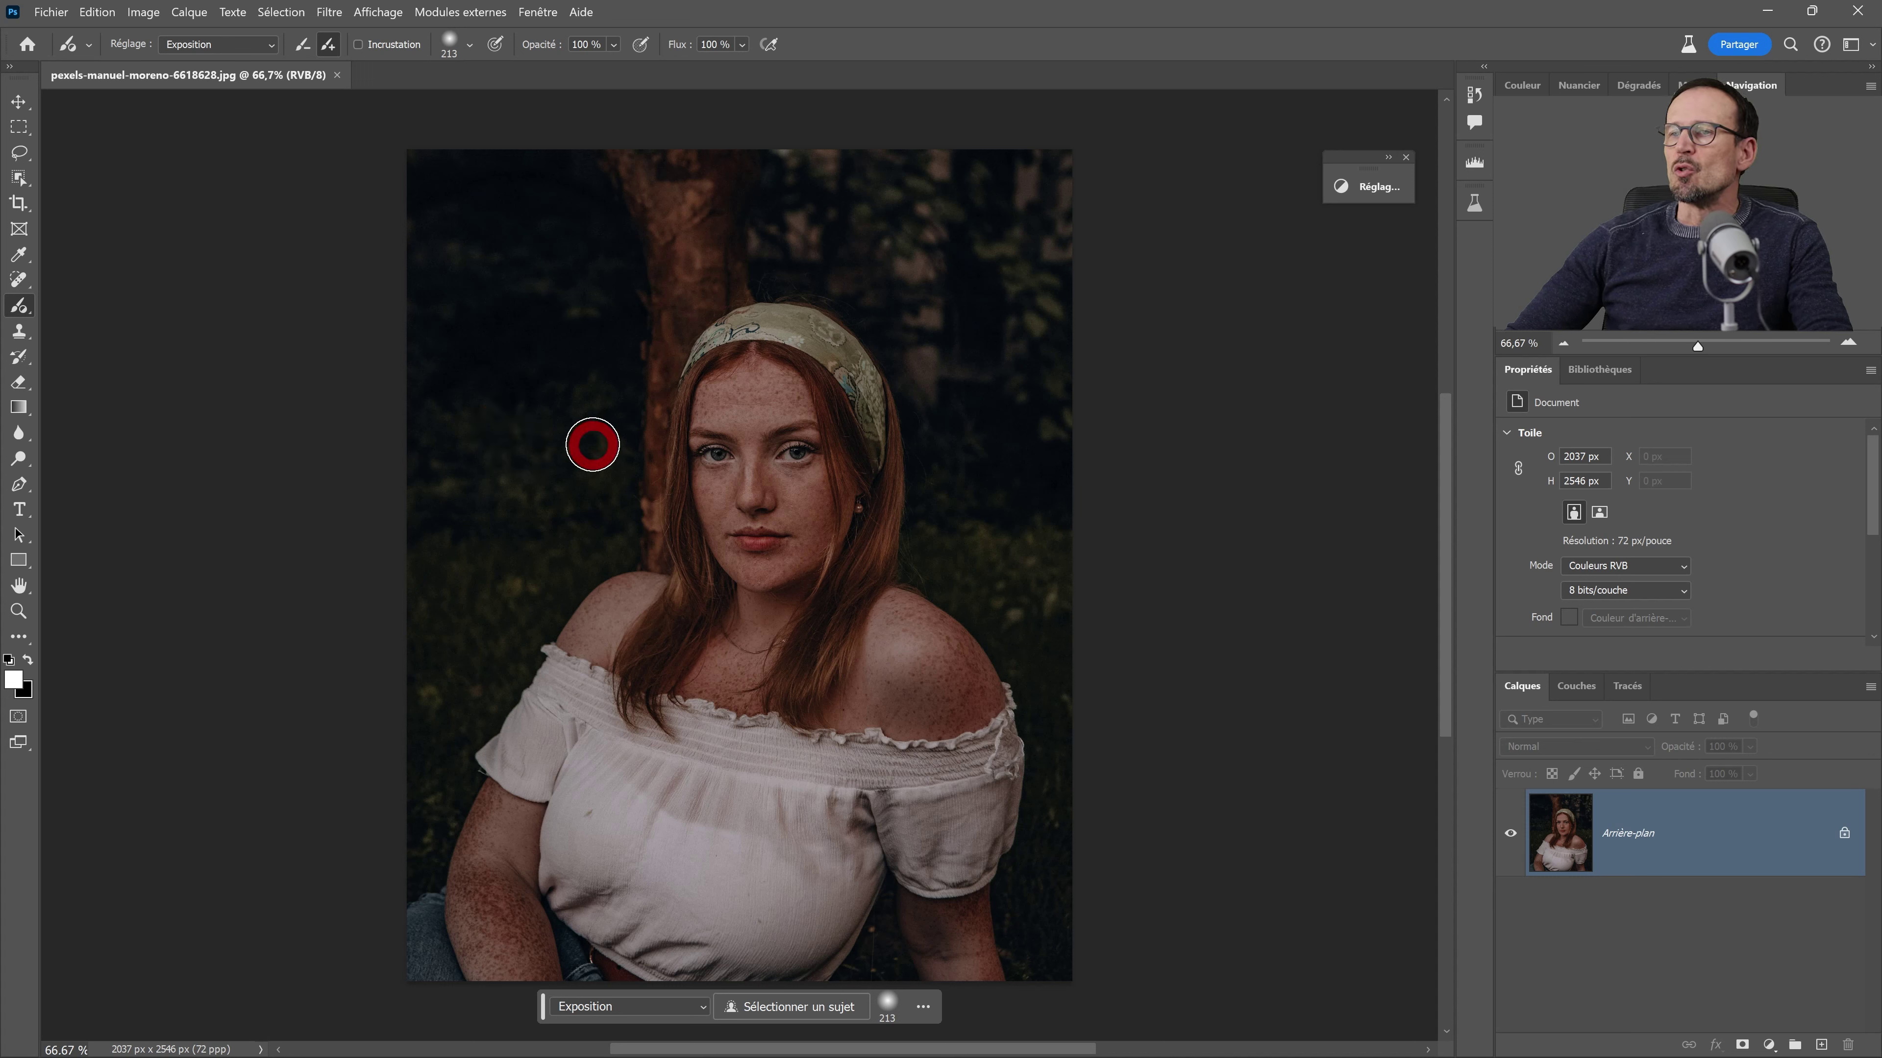
# - Set the brush size to 497 px and paint +1.00 Exposition over the woman
pyautogui.click(469, 44)
pyautogui.moveTo(510, 107); pyautogui.dragTo(538, 108)
pyautogui.moveTo(714, 475)
pyautogui.mouseDown()
pyautogui.moveTo(748, 437)
pyautogui.moveTo(731, 655)
pyautogui.moveTo(596, 714)
pyautogui.moveTo(966, 760)
pyautogui.moveTo(621, 653)
pyautogui.moveTo(517, 740)
pyautogui.moveTo(824, 785)
pyautogui.moveTo(876, 690)
pyautogui.moveTo(894, 785)
pyautogui.moveTo(576, 714)
pyautogui.moveTo(559, 846)
pyautogui.mouseUp()
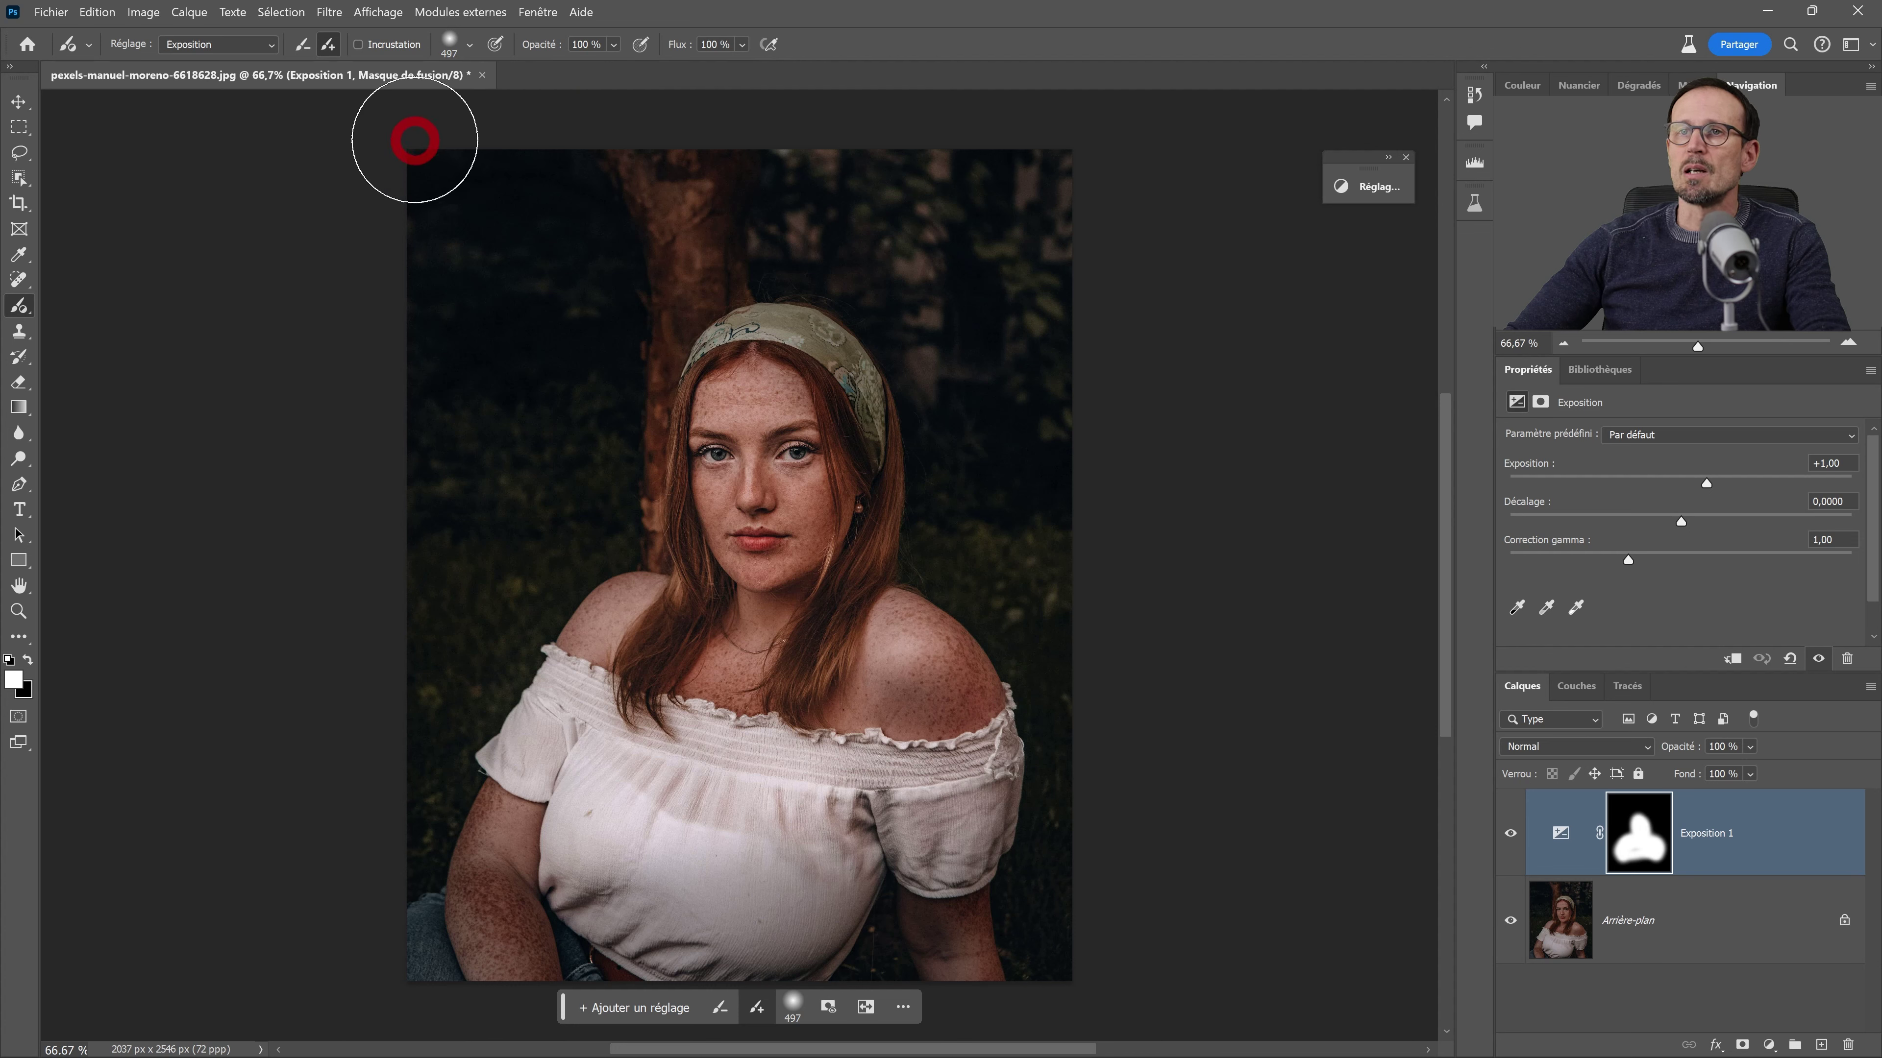
pyautogui.click(273, 46)
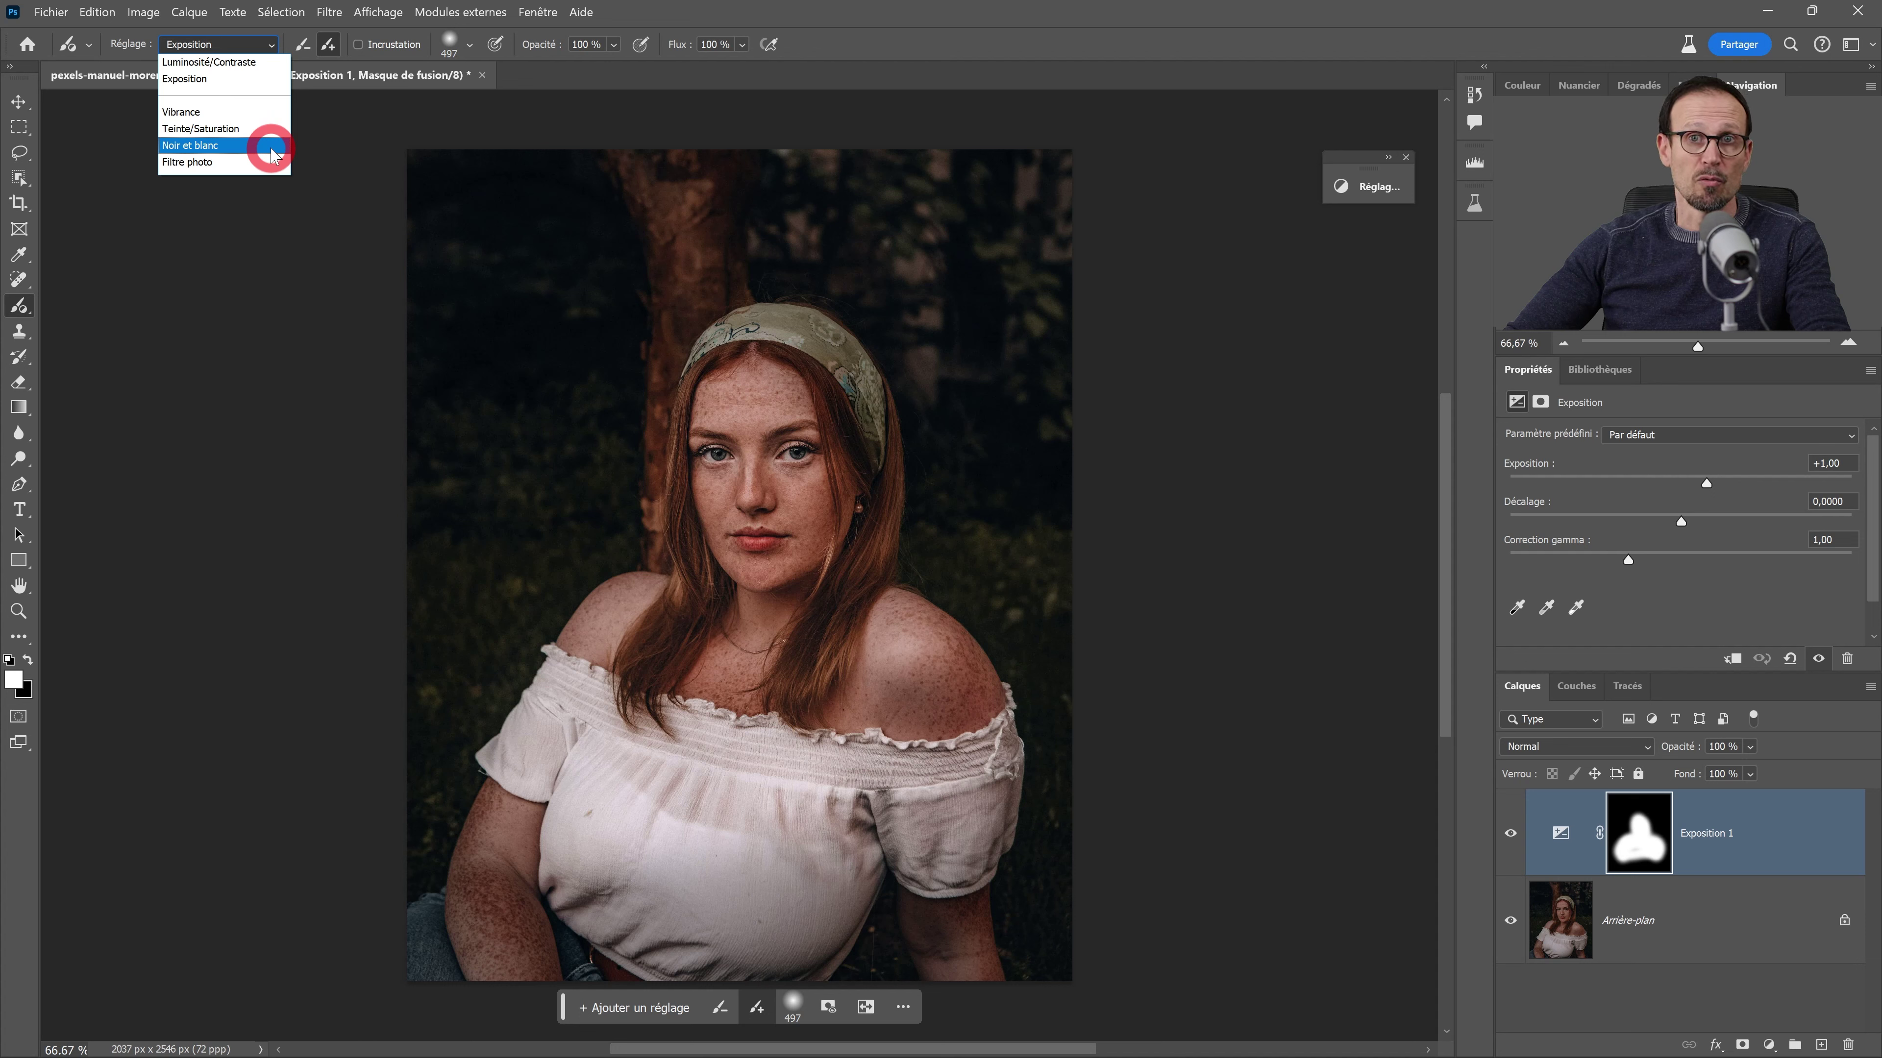
pyautogui.click(328, 46)
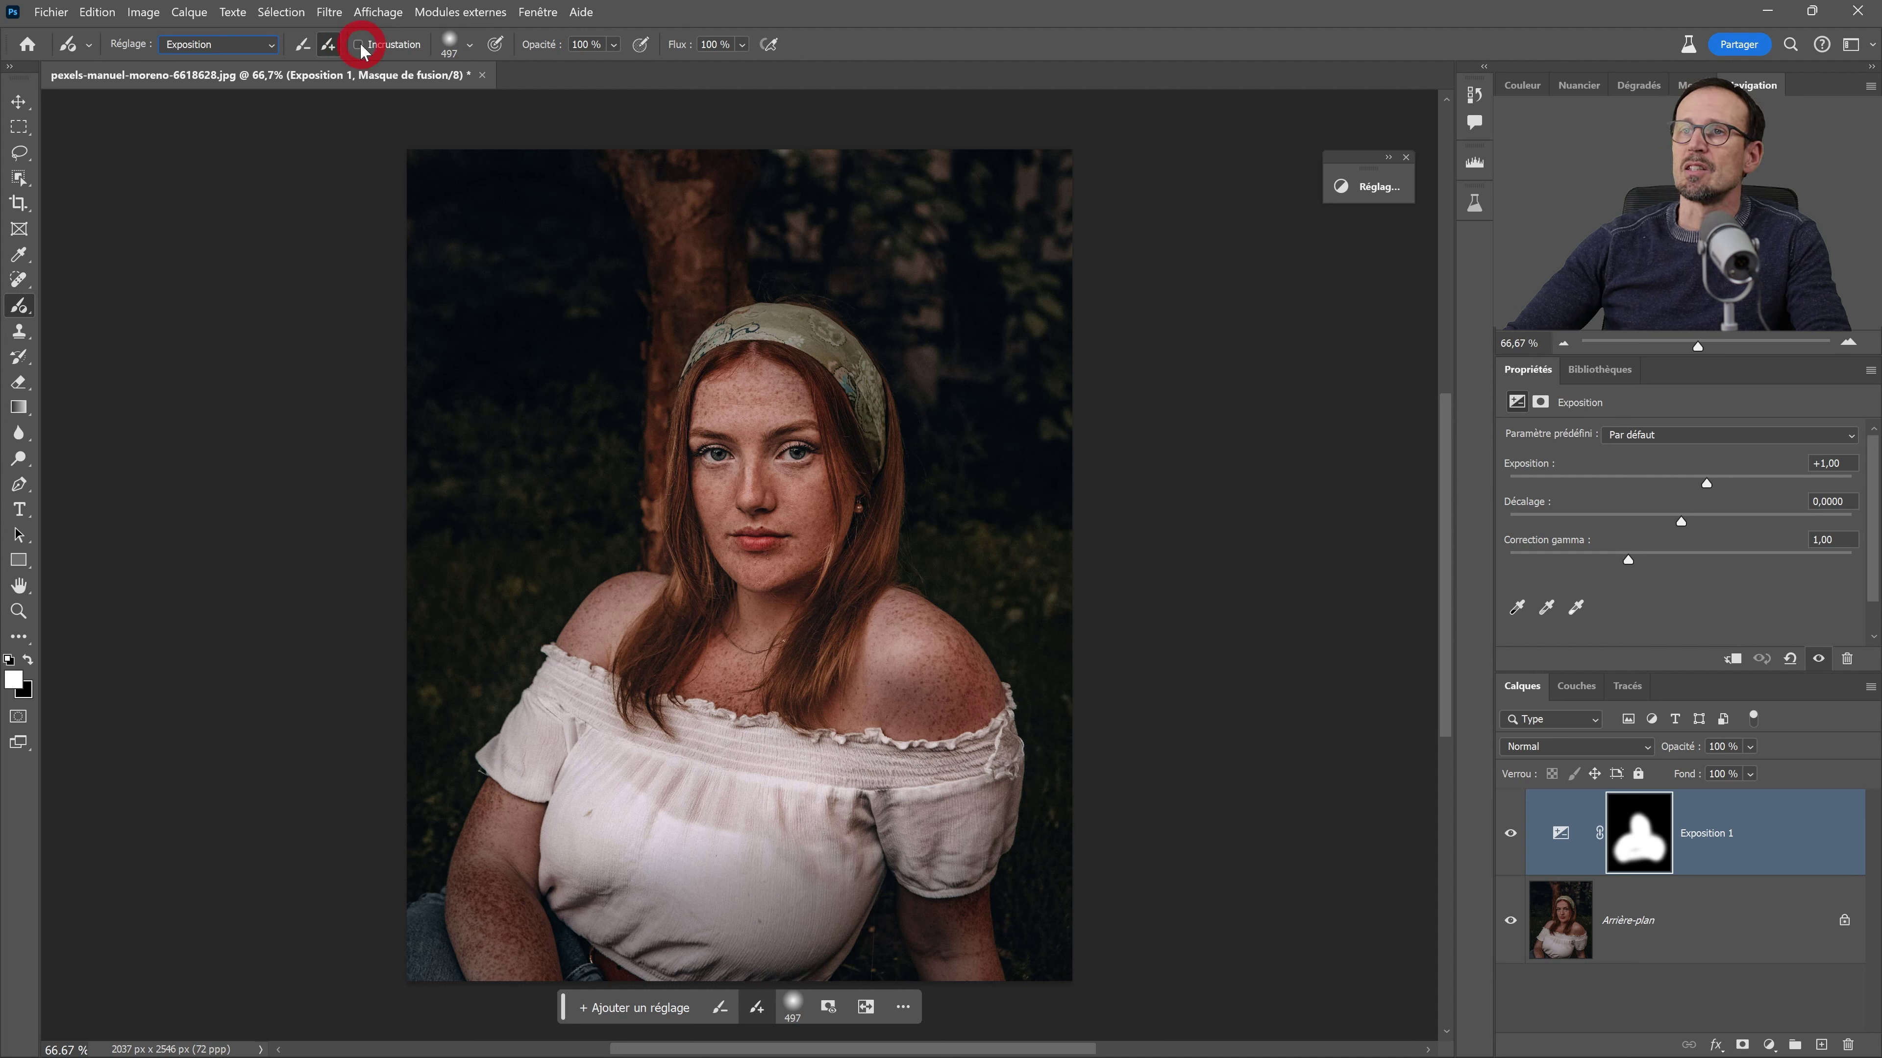
pyautogui.click(358, 45)
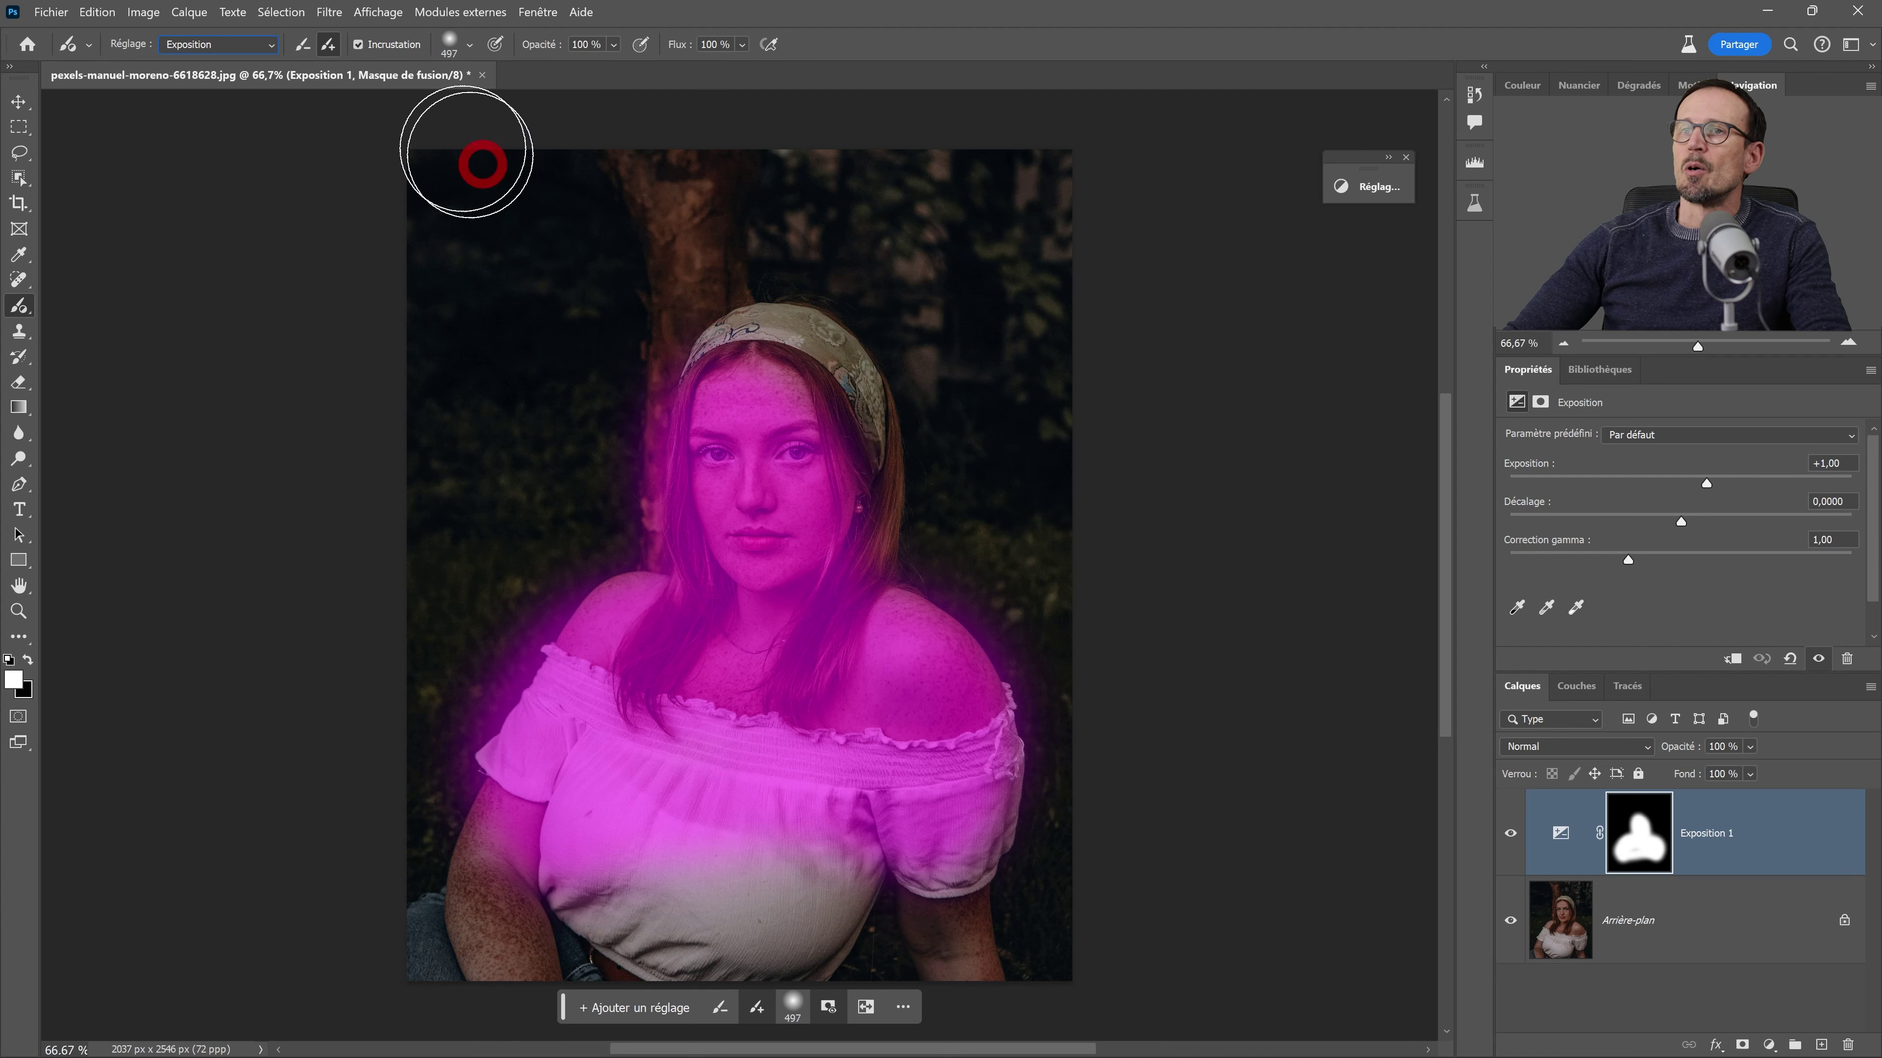
pyautogui.click(358, 45)
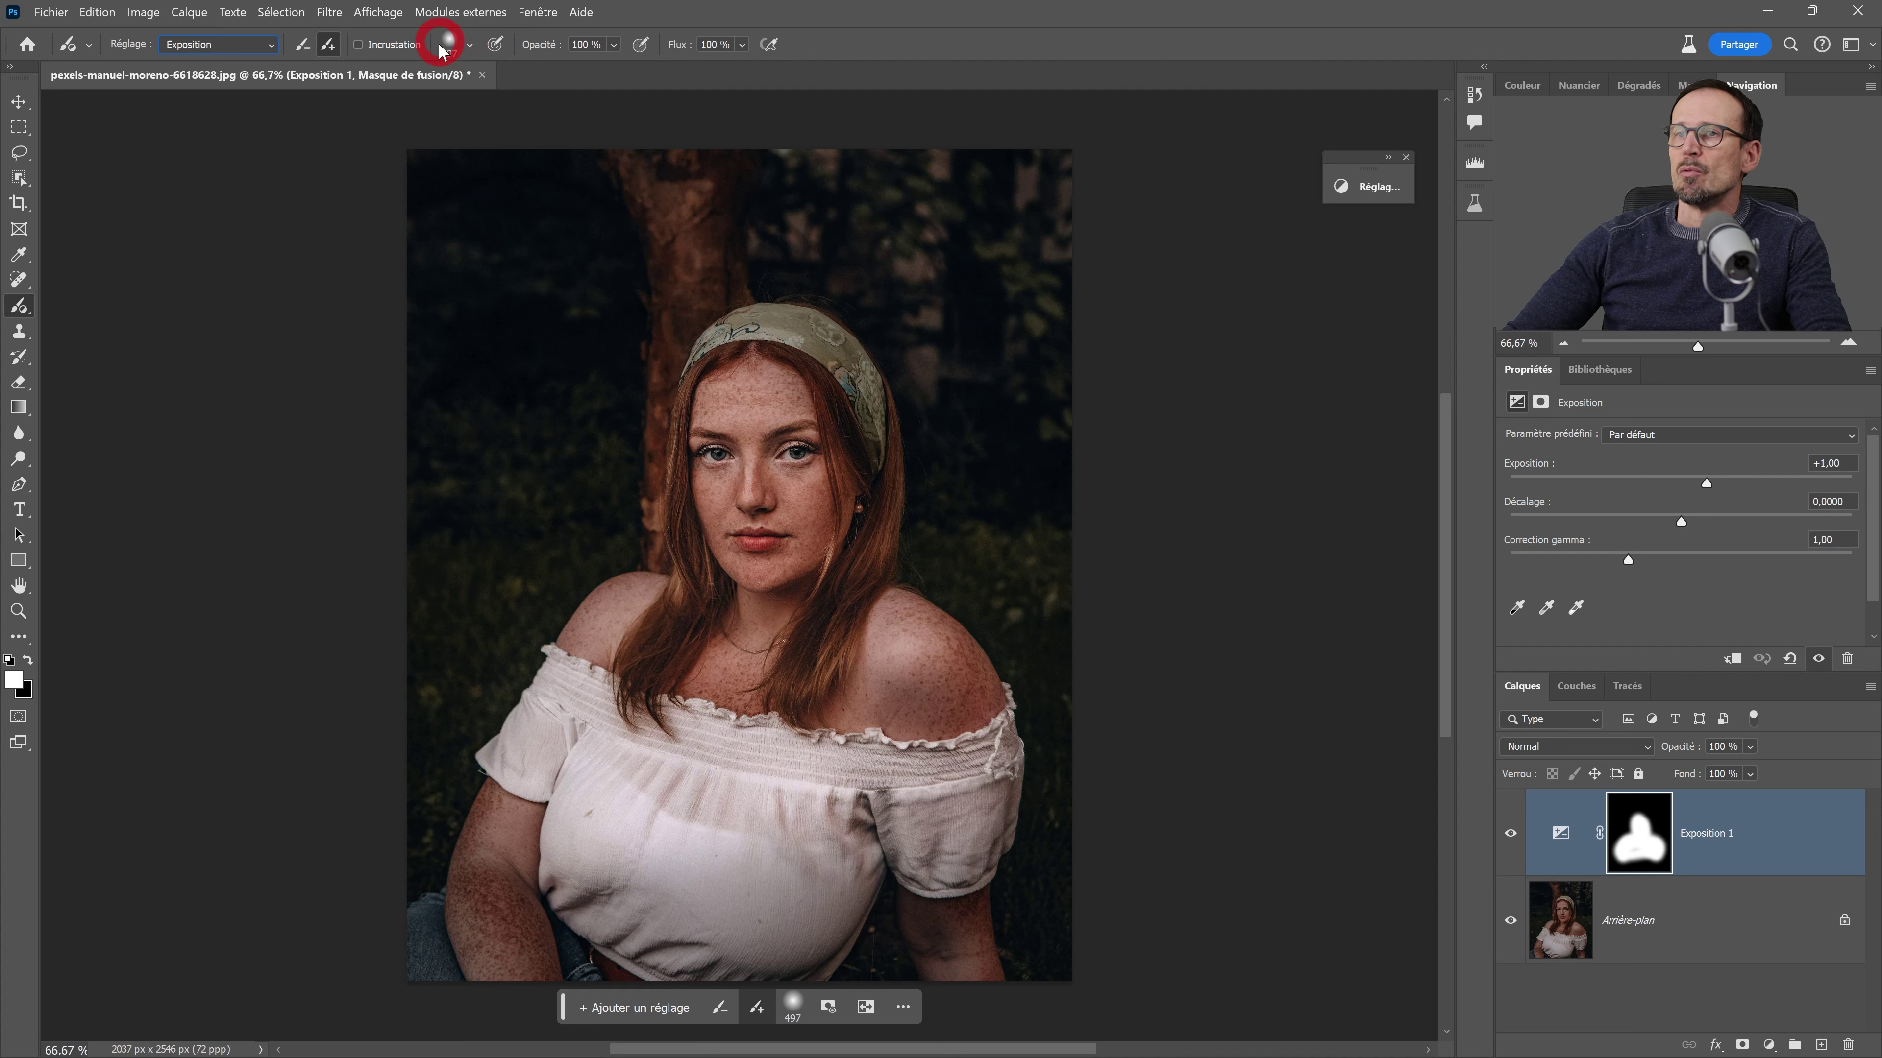
pyautogui.click(469, 46)
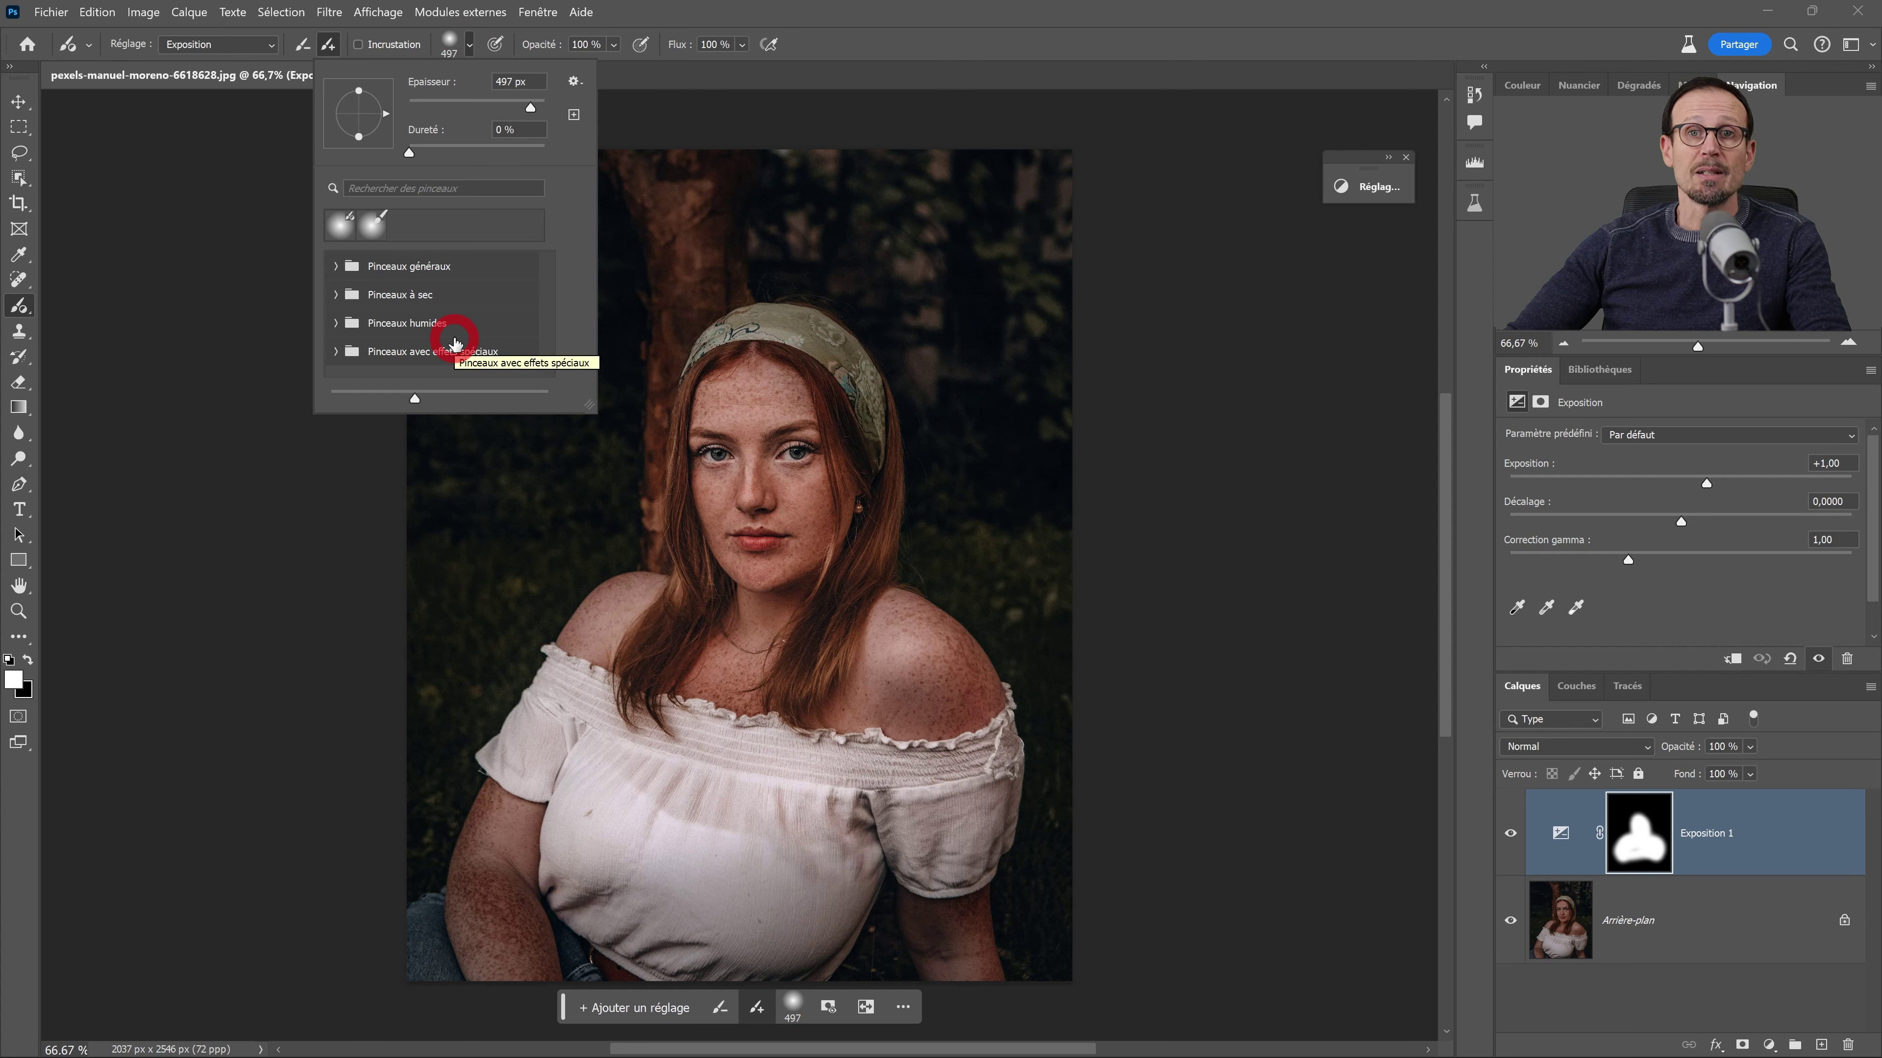
pyautogui.click(492, 53)
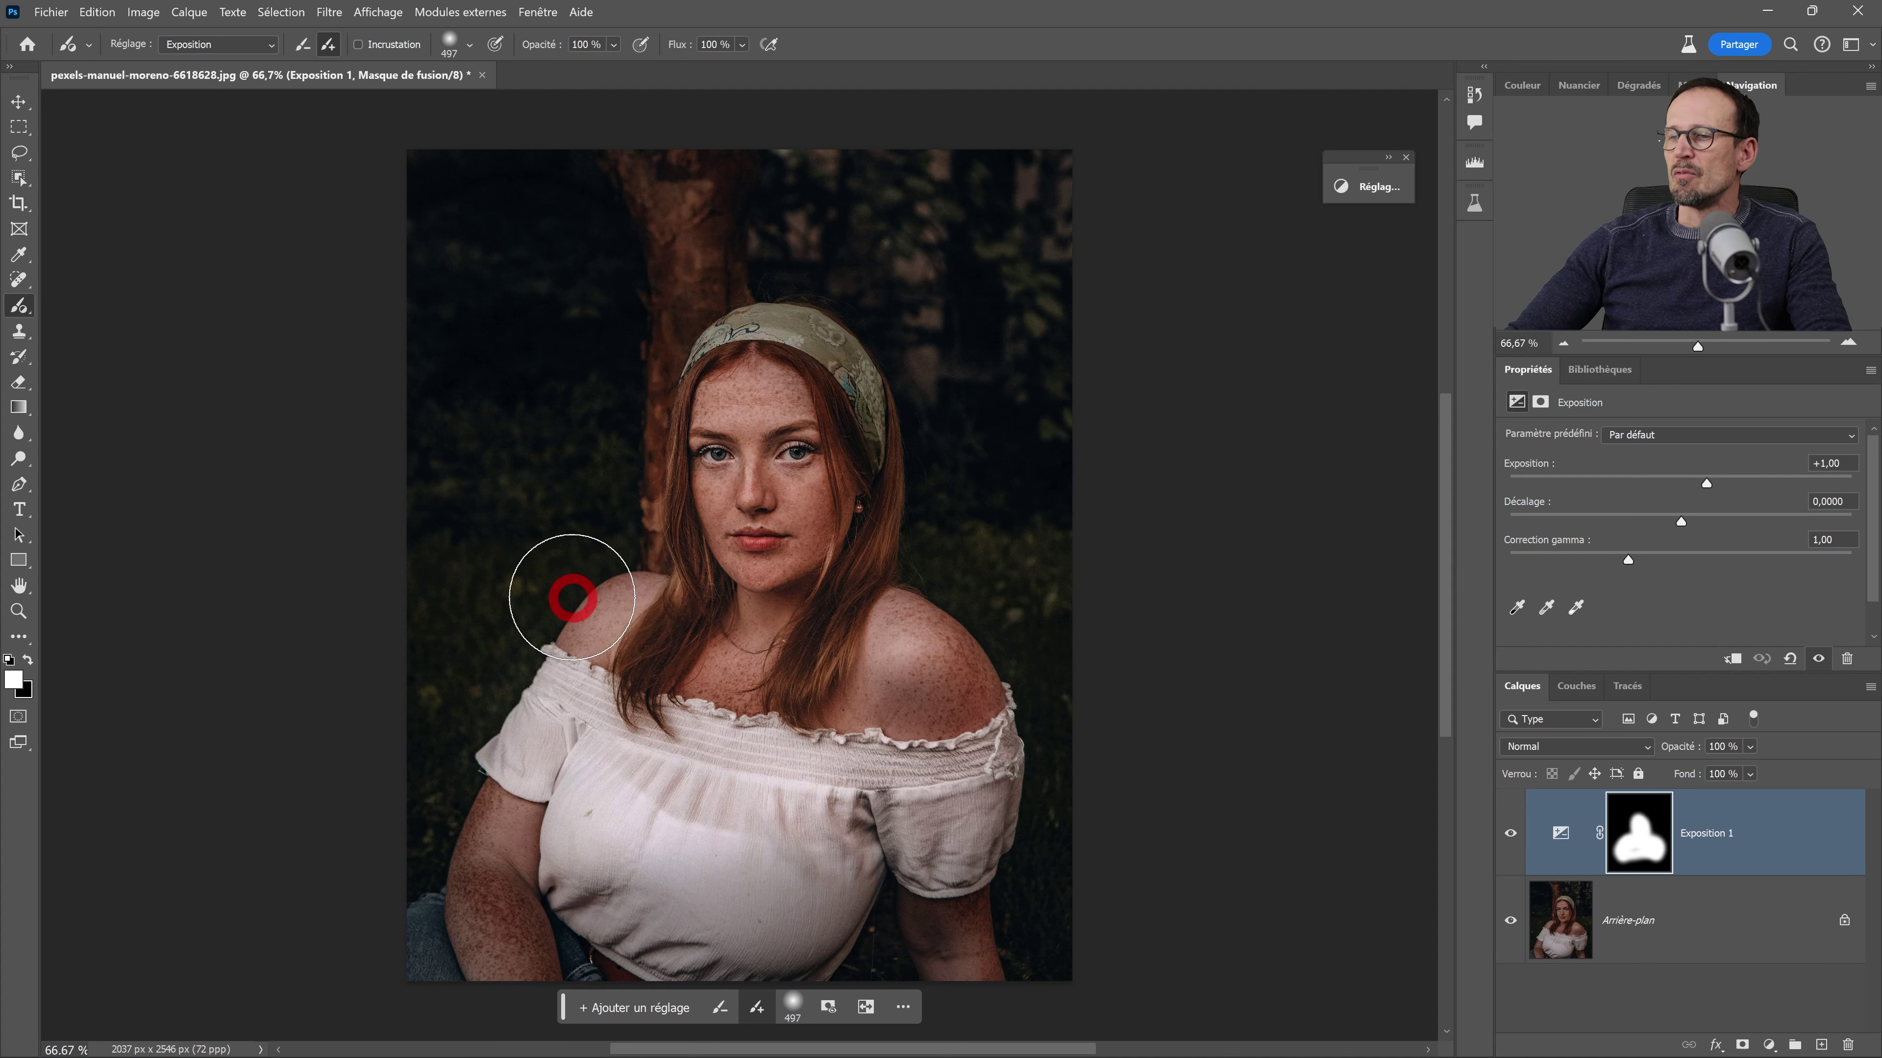
# - Check the Fenêtre menu without changes, then paint more brightening over the face
pyautogui.click(537, 13)
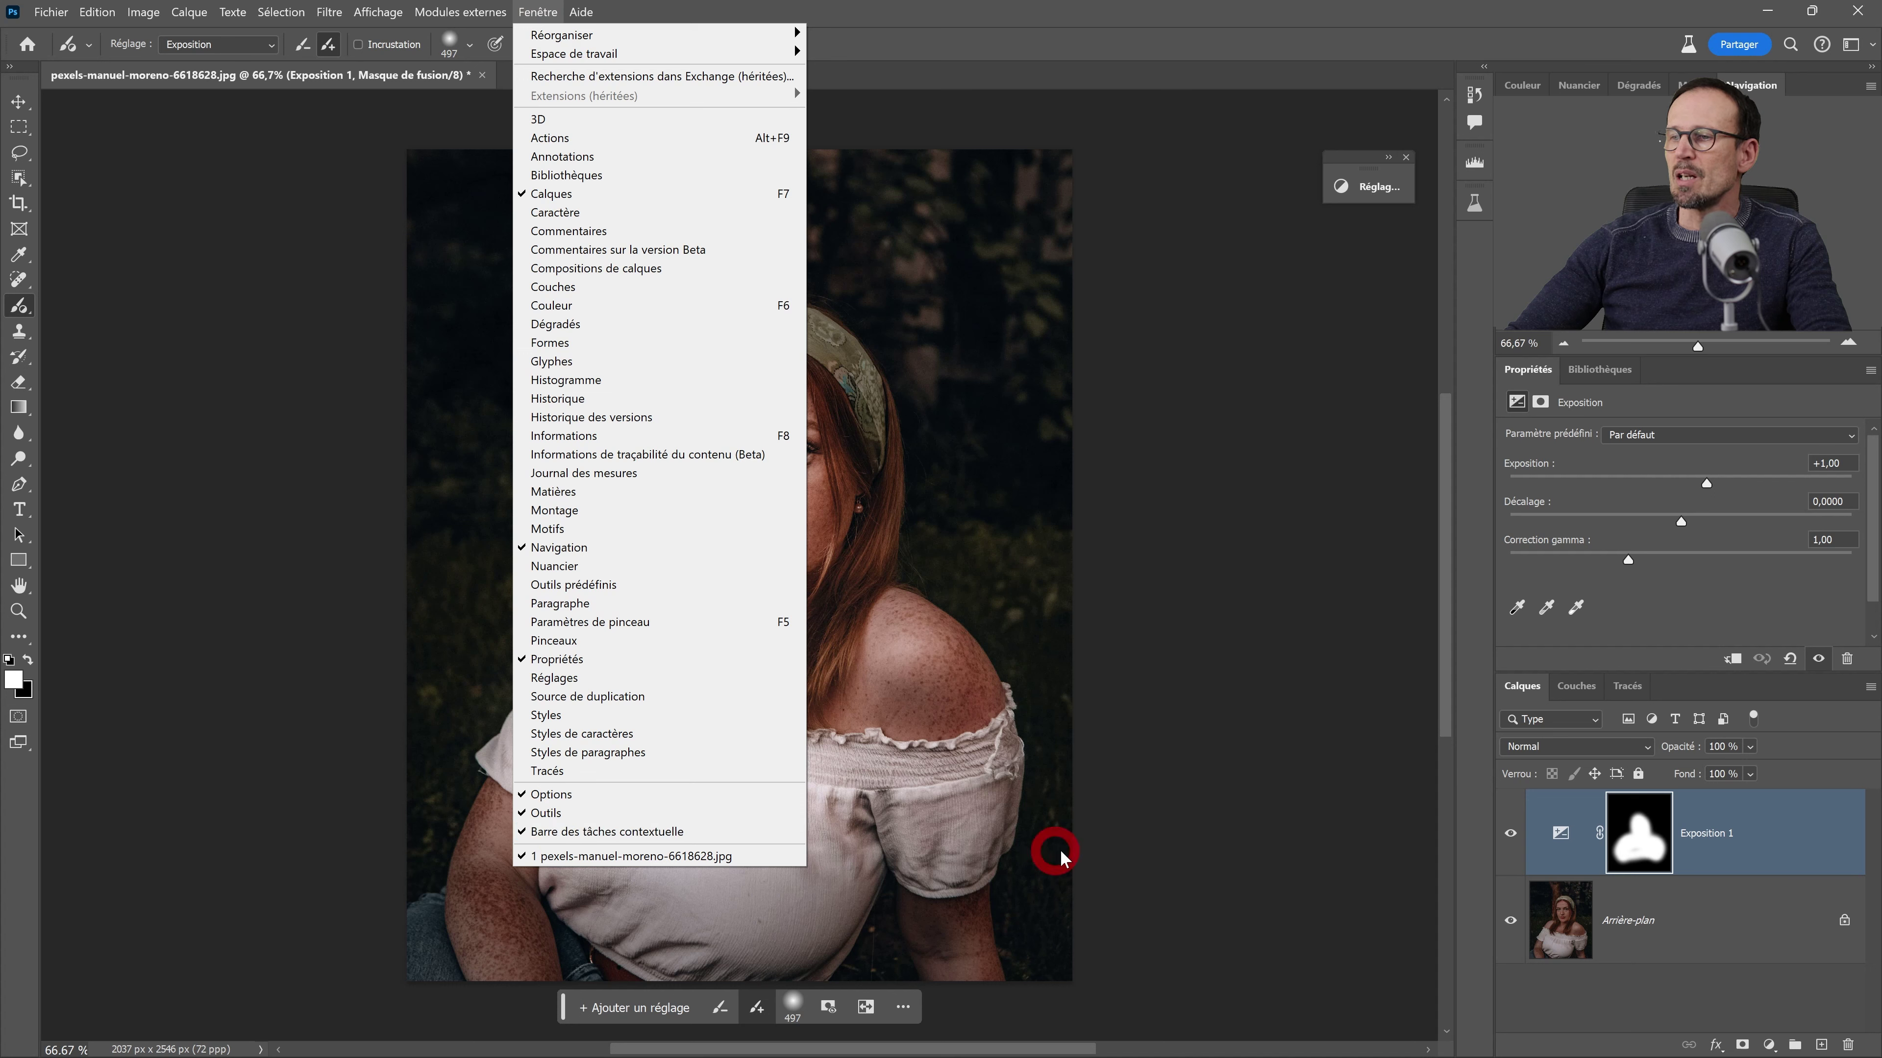
pyautogui.click(1148, 860)
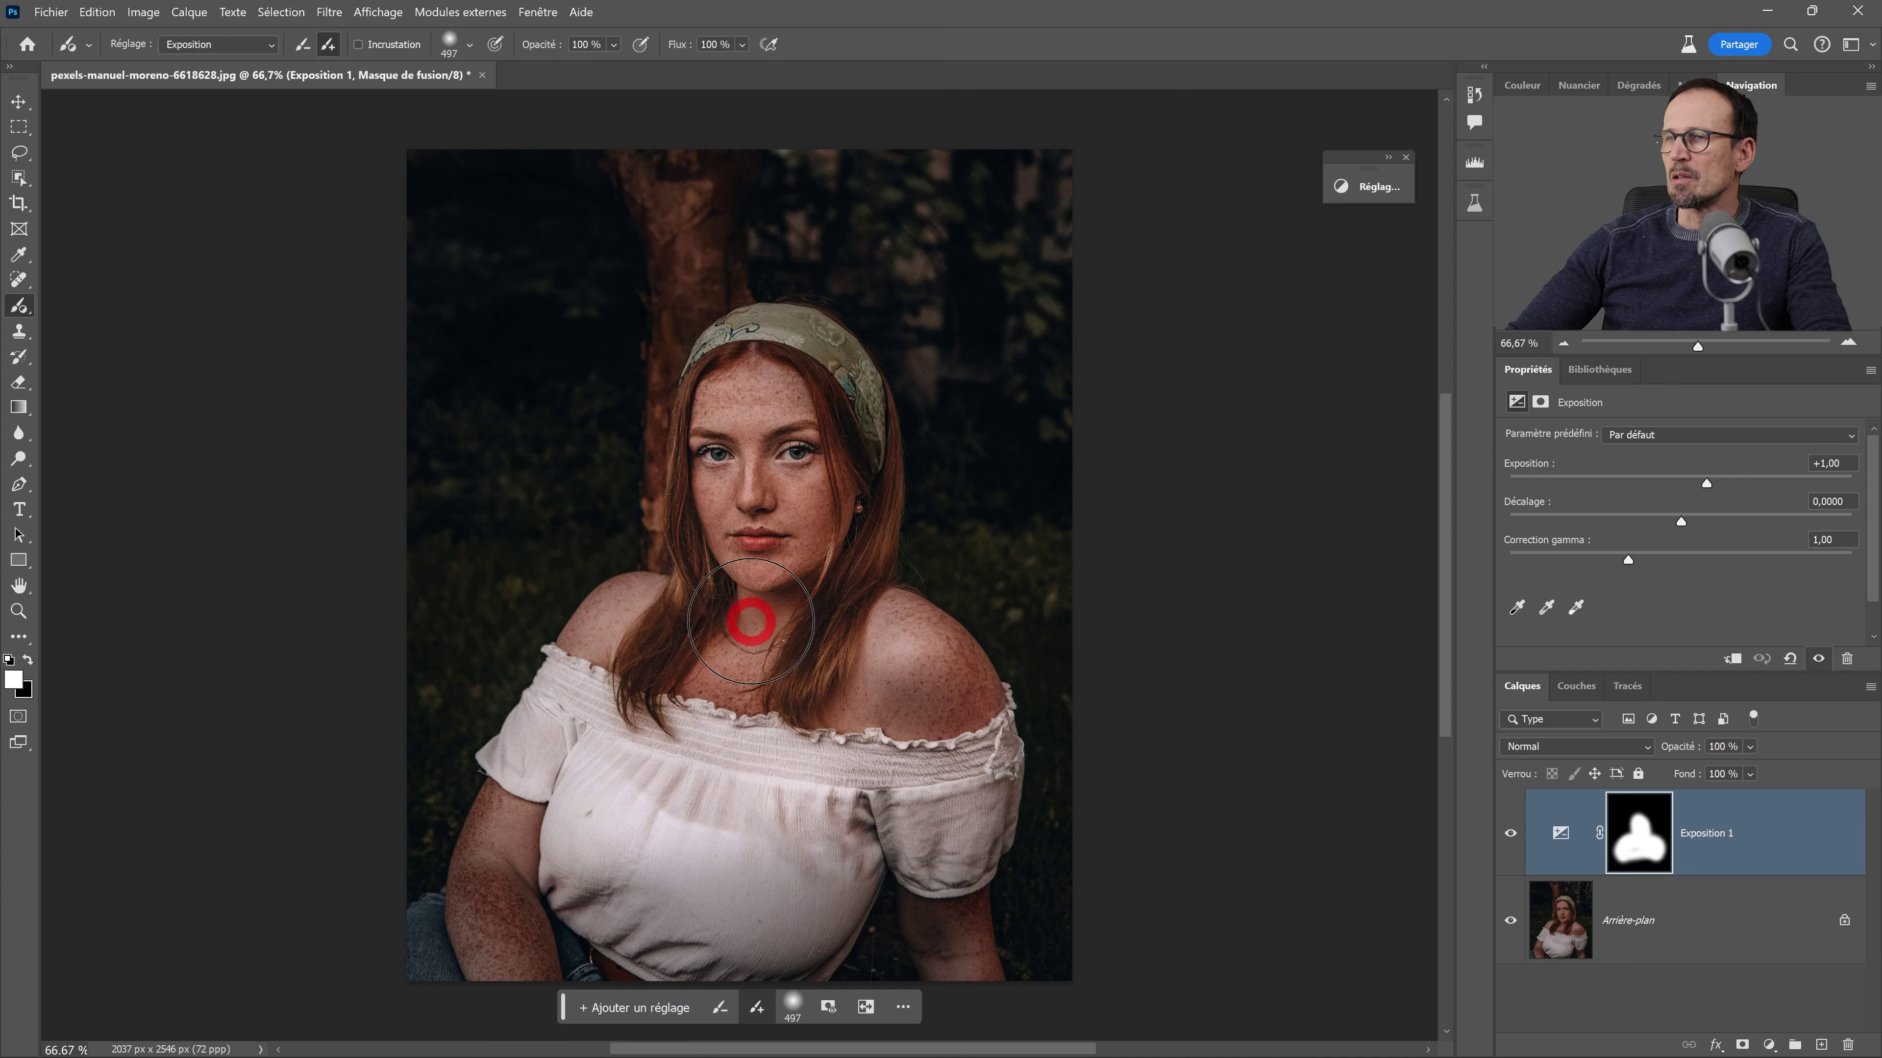
pyautogui.moveTo(702, 740); pyautogui.dragTo(769, 462)
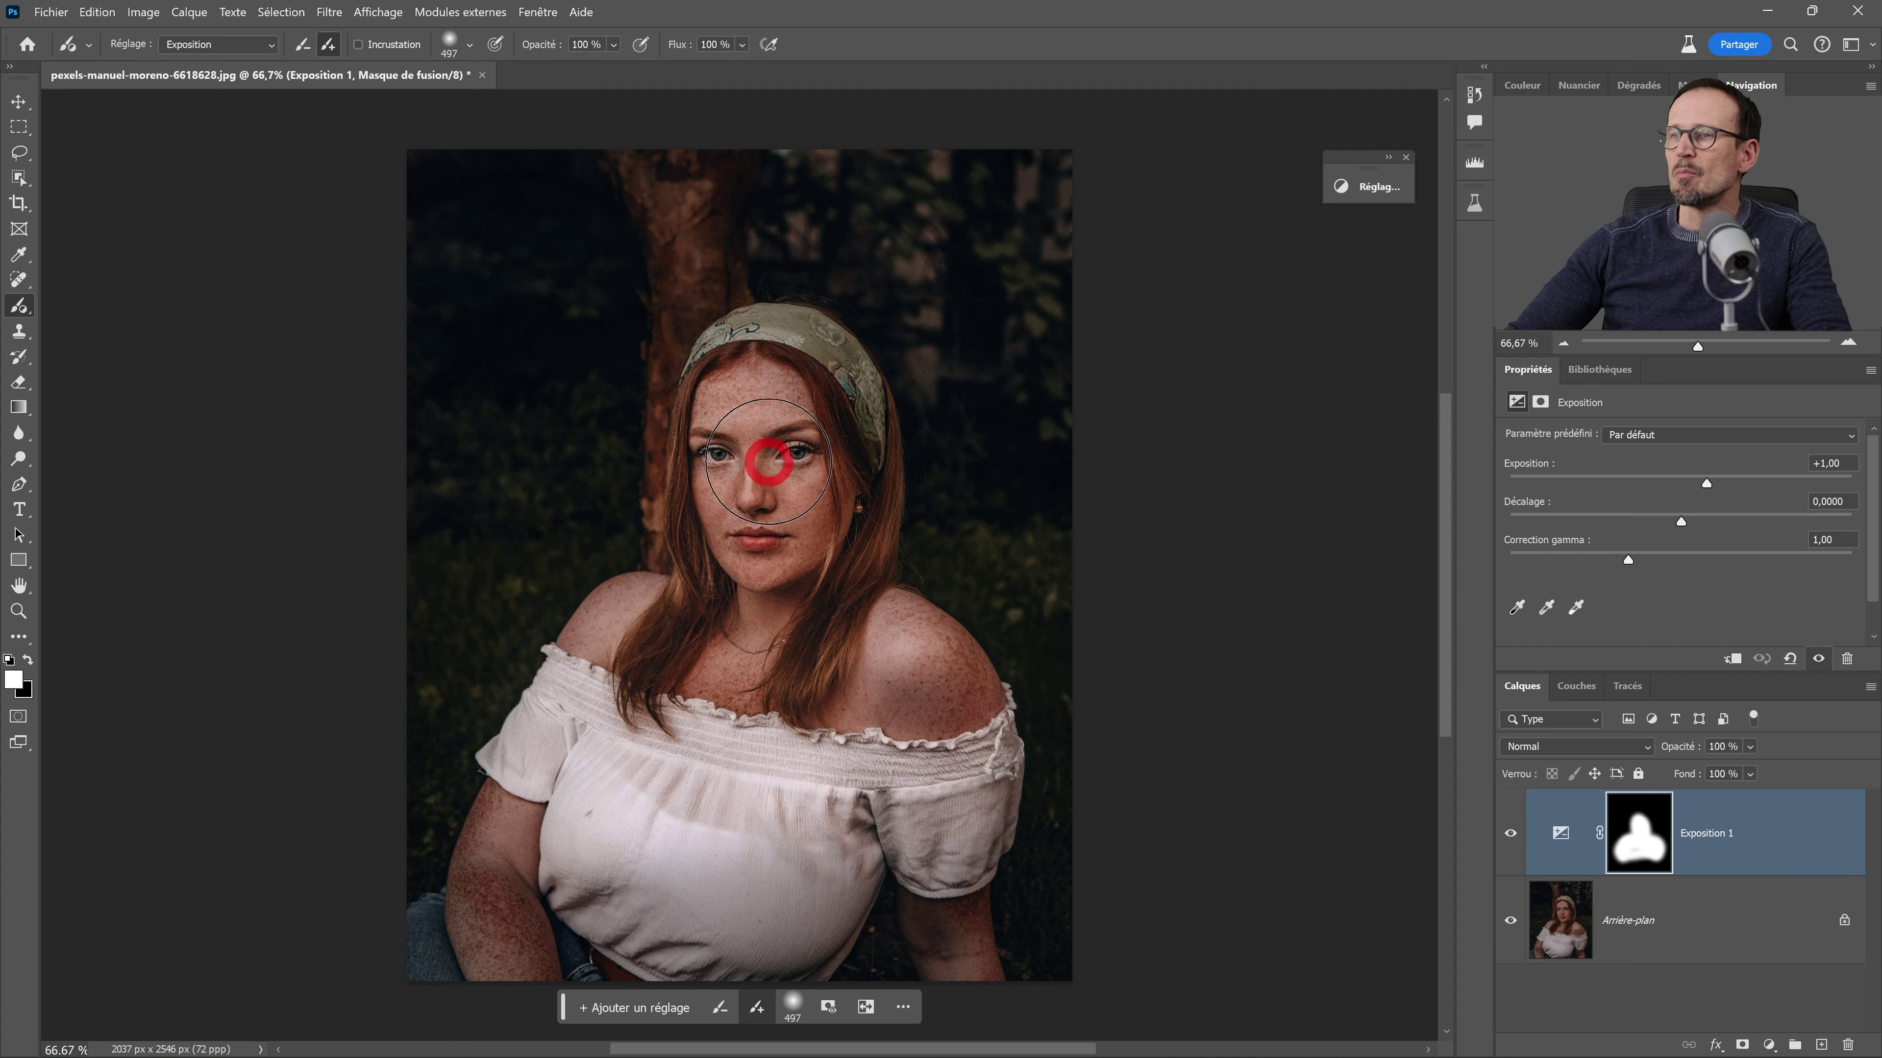
# - With the subtract brush, erase brightening from the face up to the headband
pyautogui.click(717, 1020)
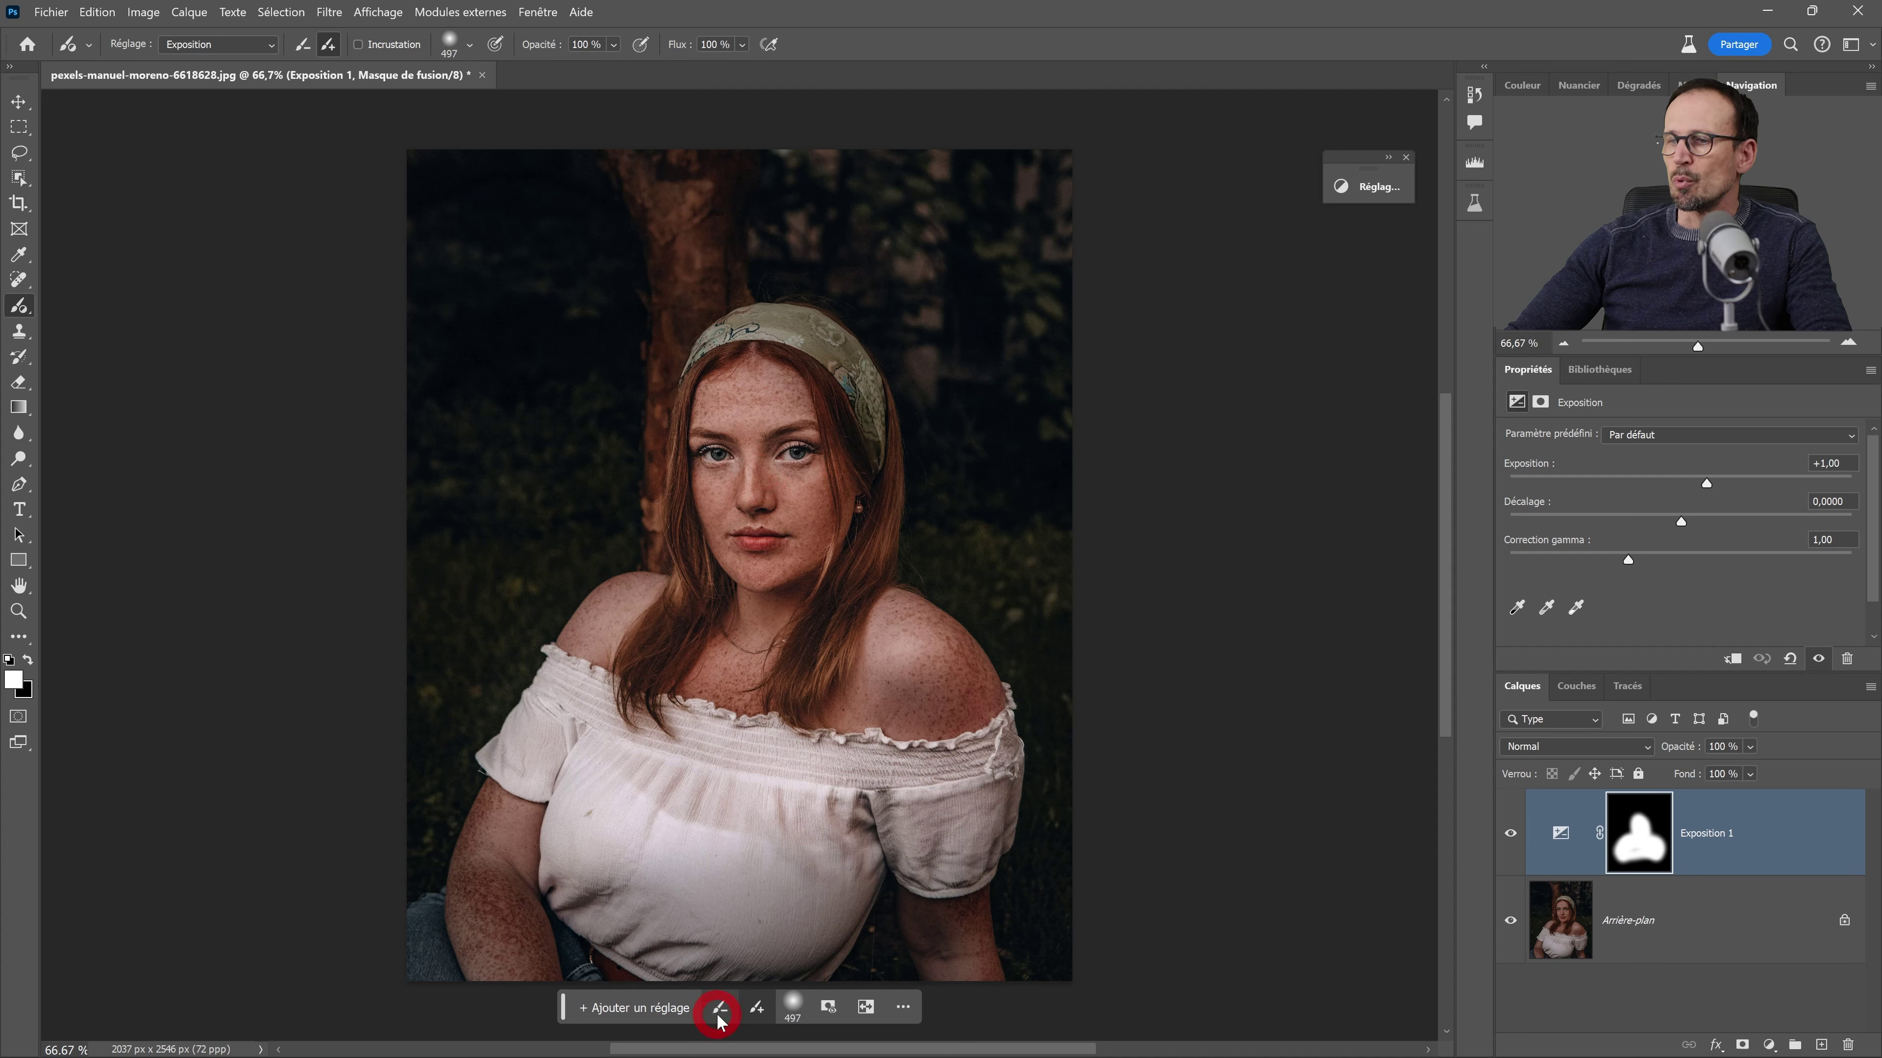
pyautogui.click(720, 1019)
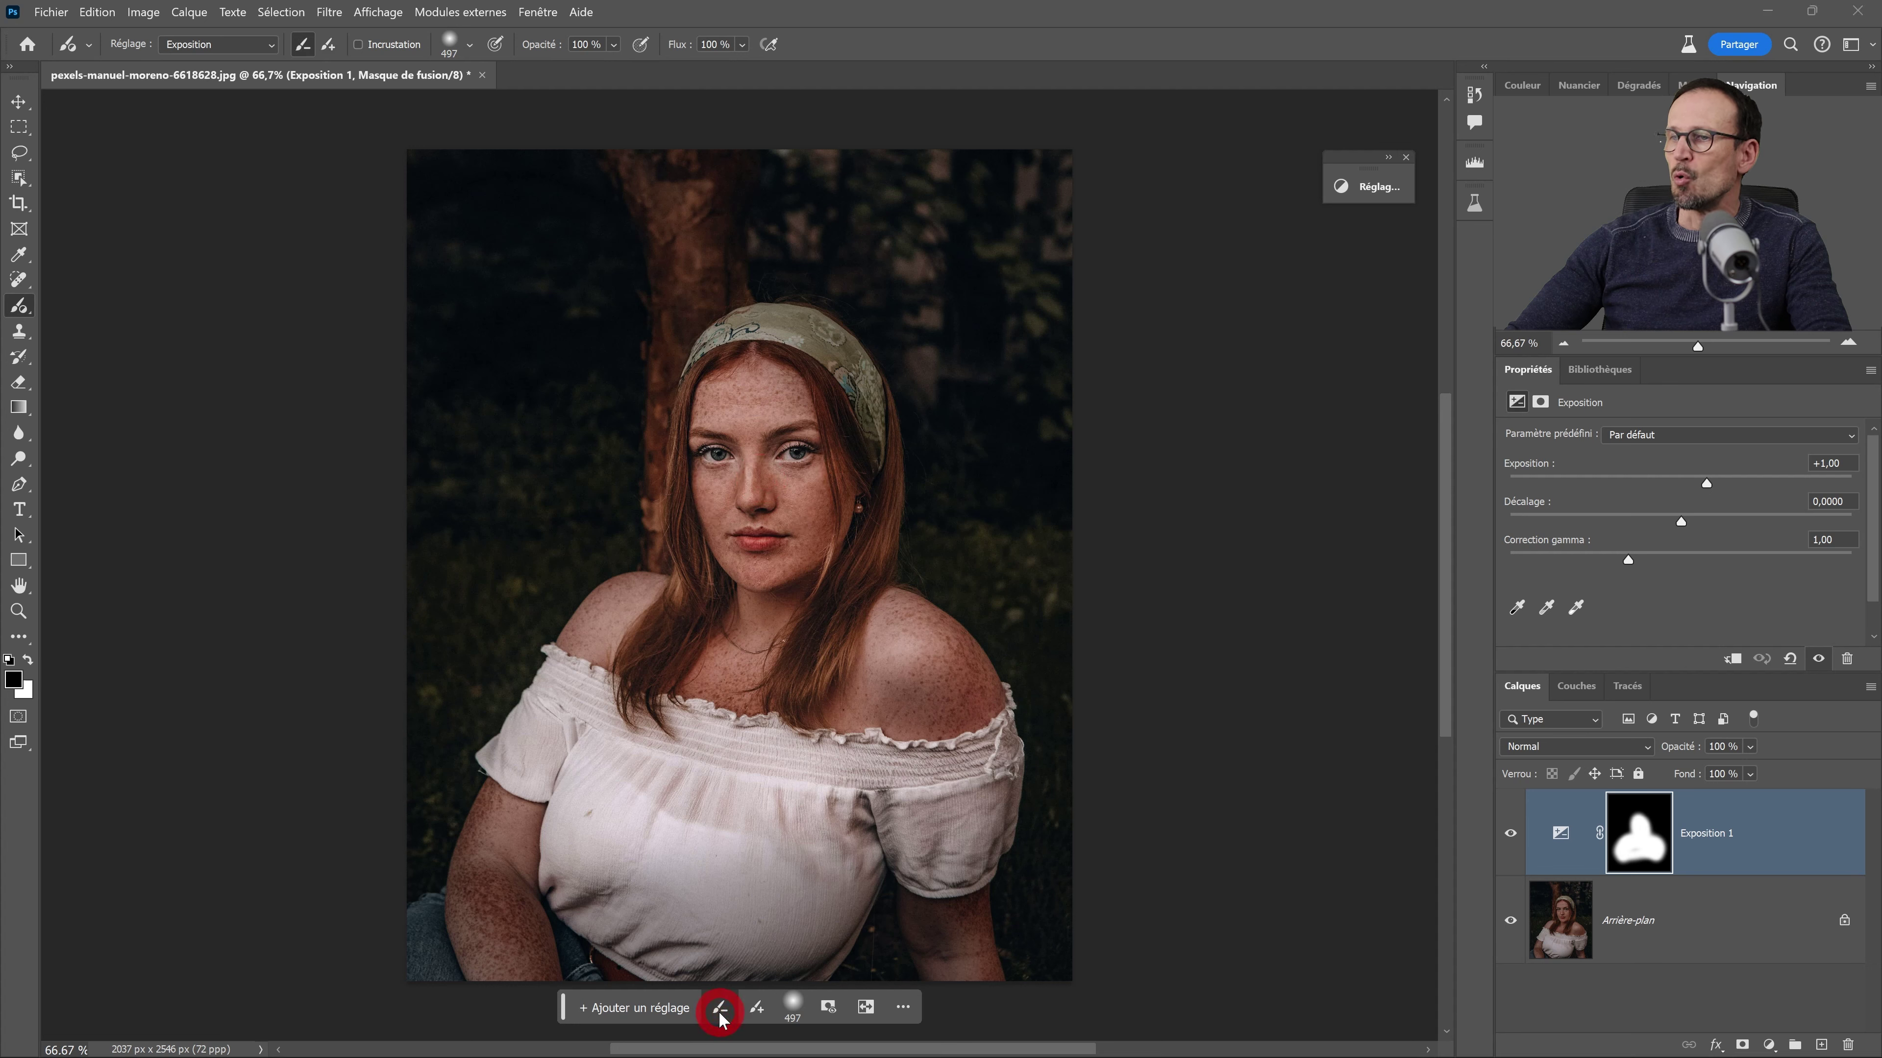
pyautogui.moveTo(756, 605)
pyautogui.mouseDown()
pyautogui.moveTo(787, 369)
pyautogui.moveTo(645, 837)
pyautogui.moveTo(852, 879)
pyautogui.moveTo(915, 672)
pyautogui.moveTo(609, 693)
pyautogui.moveTo(599, 821)
pyautogui.moveTo(617, 781)
pyautogui.moveTo(530, 794)
pyautogui.moveTo(609, 664)
pyautogui.moveTo(705, 841)
pyautogui.moveTo(861, 732)
pyautogui.moveTo(837, 738)
pyautogui.mouseUp()
# - Paint brightening back onto the left sleeve and toggle the mask overlay on and off
pyautogui.click(756, 1007)
pyautogui.click(791, 1009)
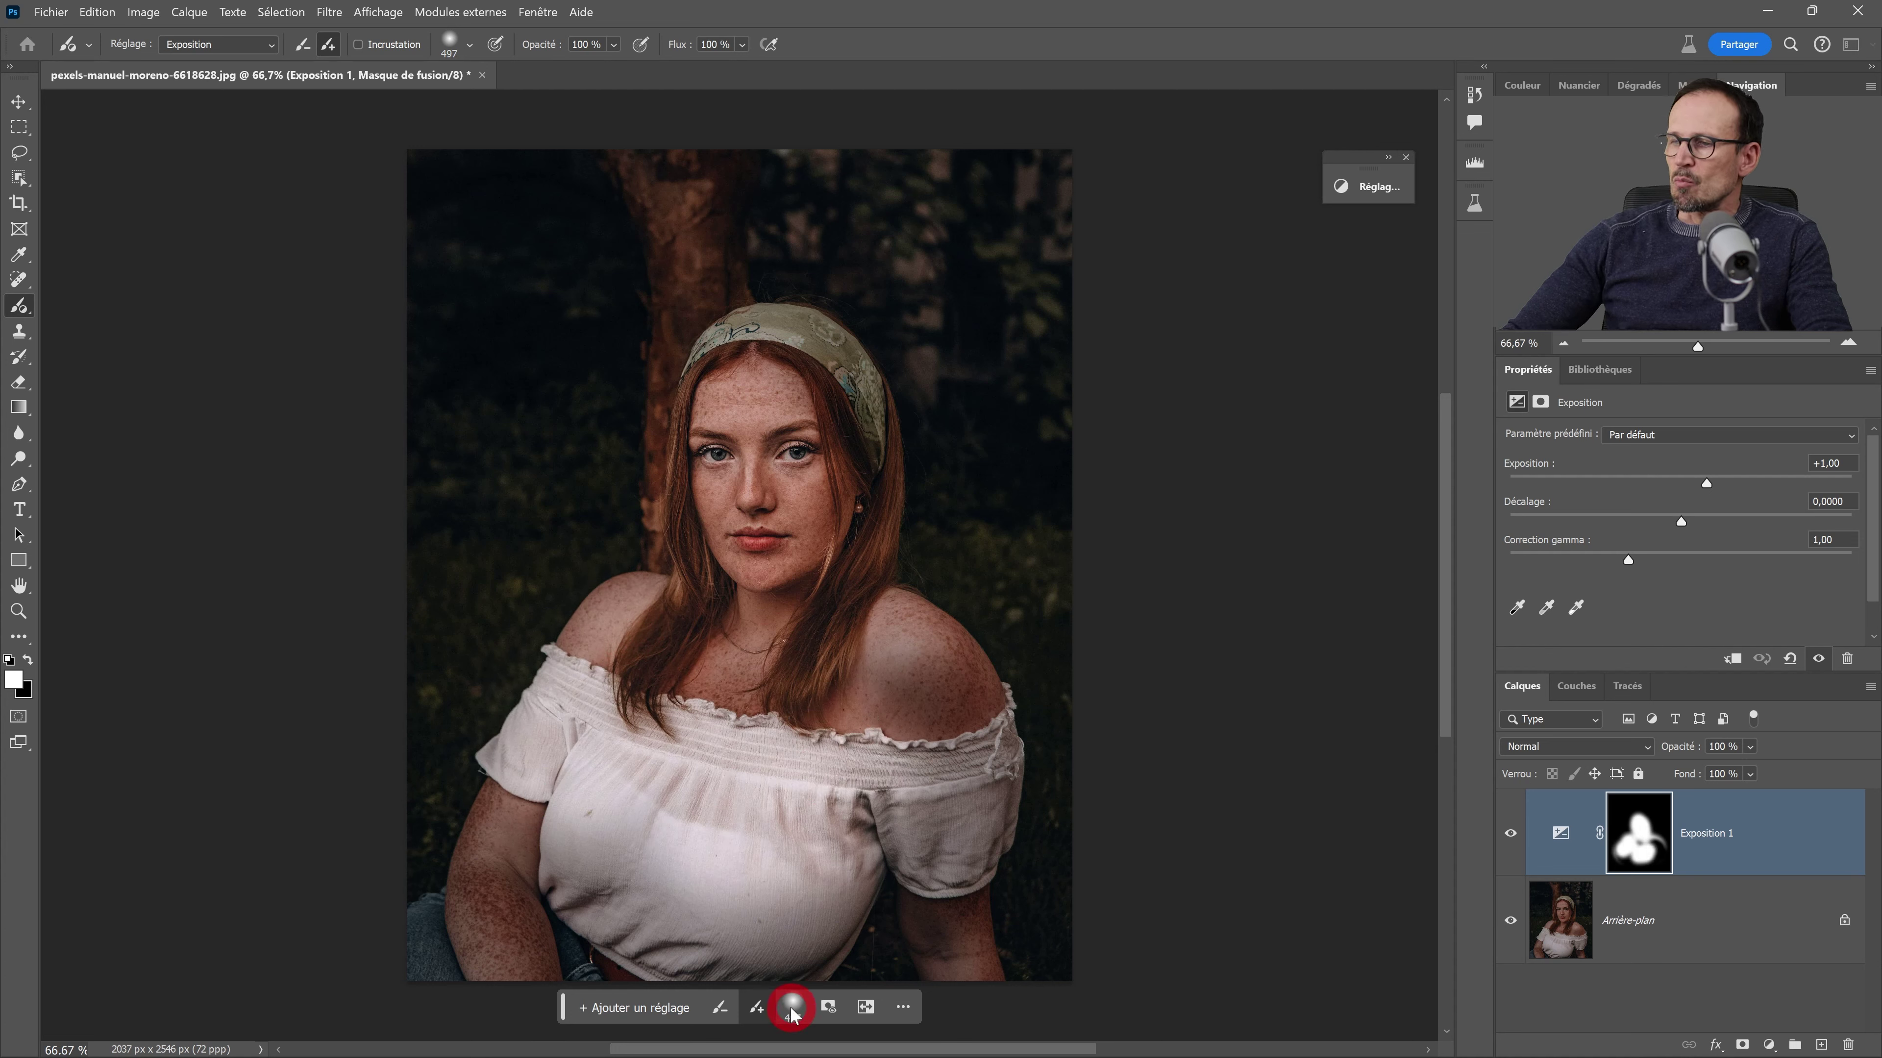
pyautogui.click(830, 1010)
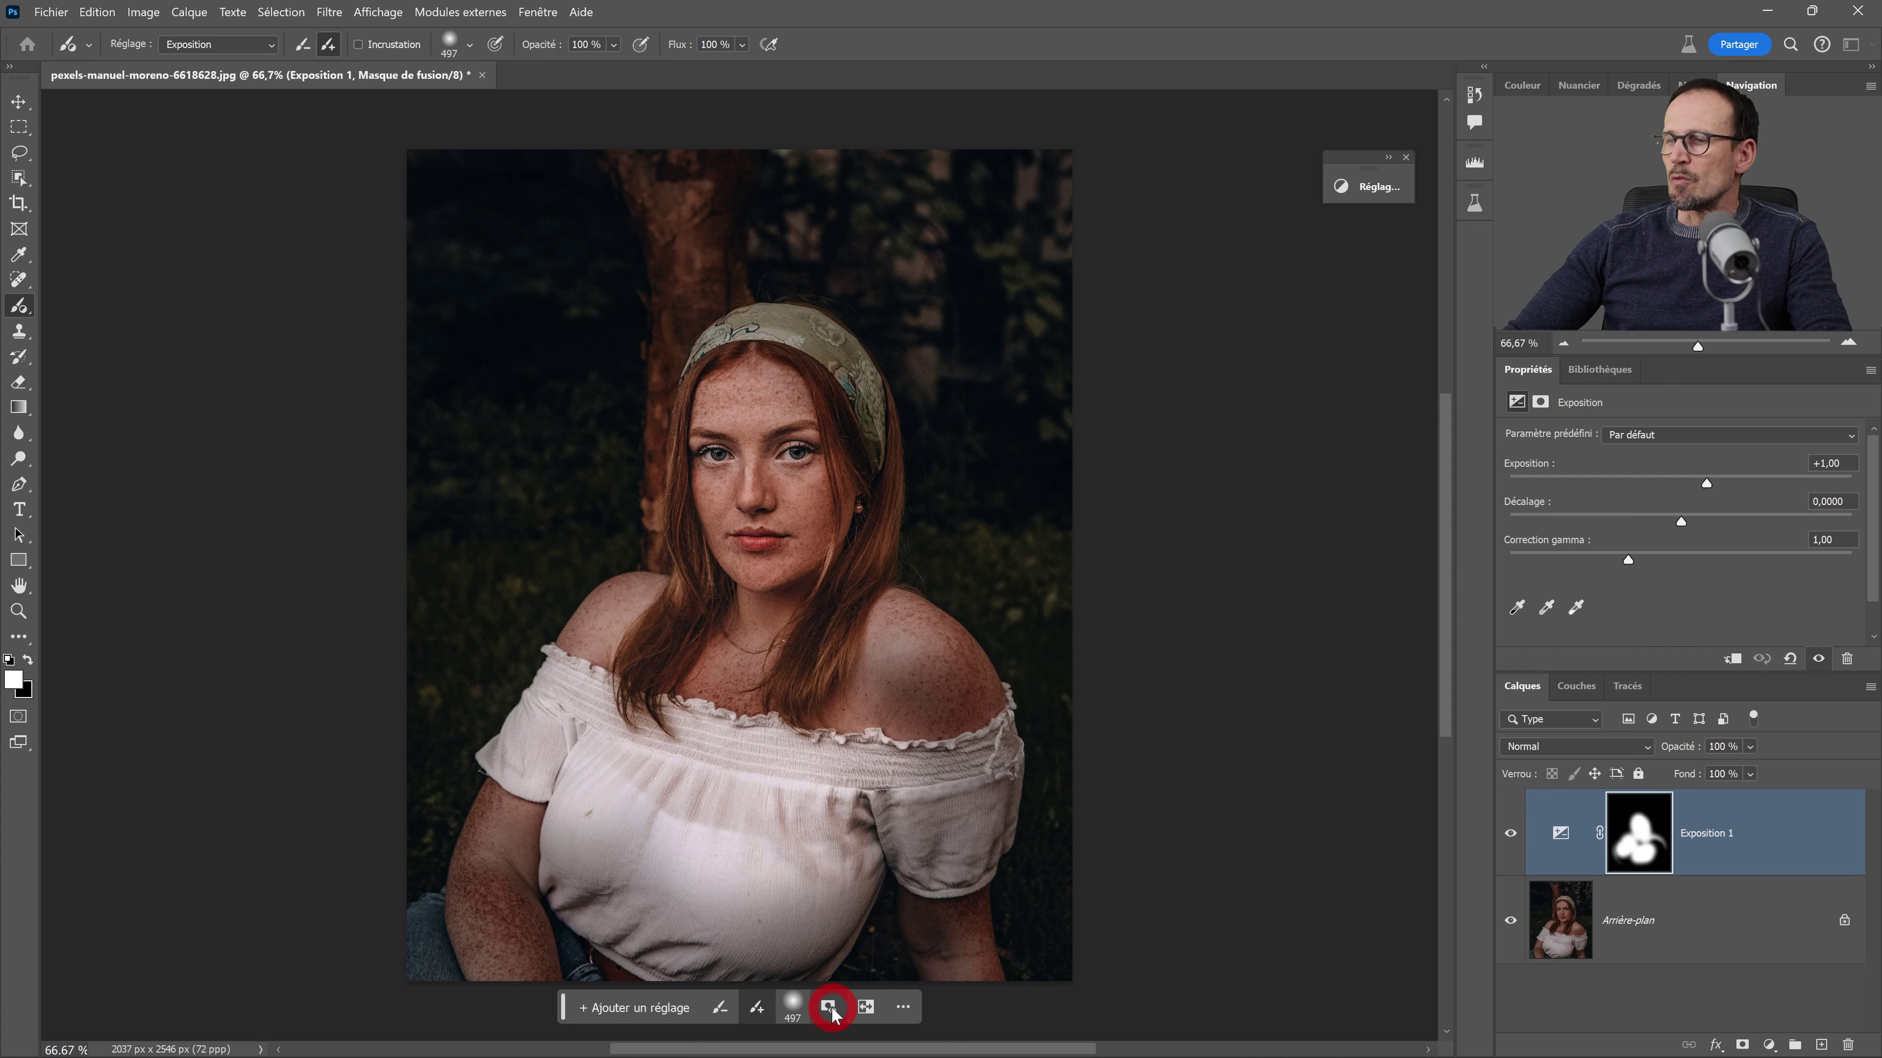
pyautogui.click(830, 1010)
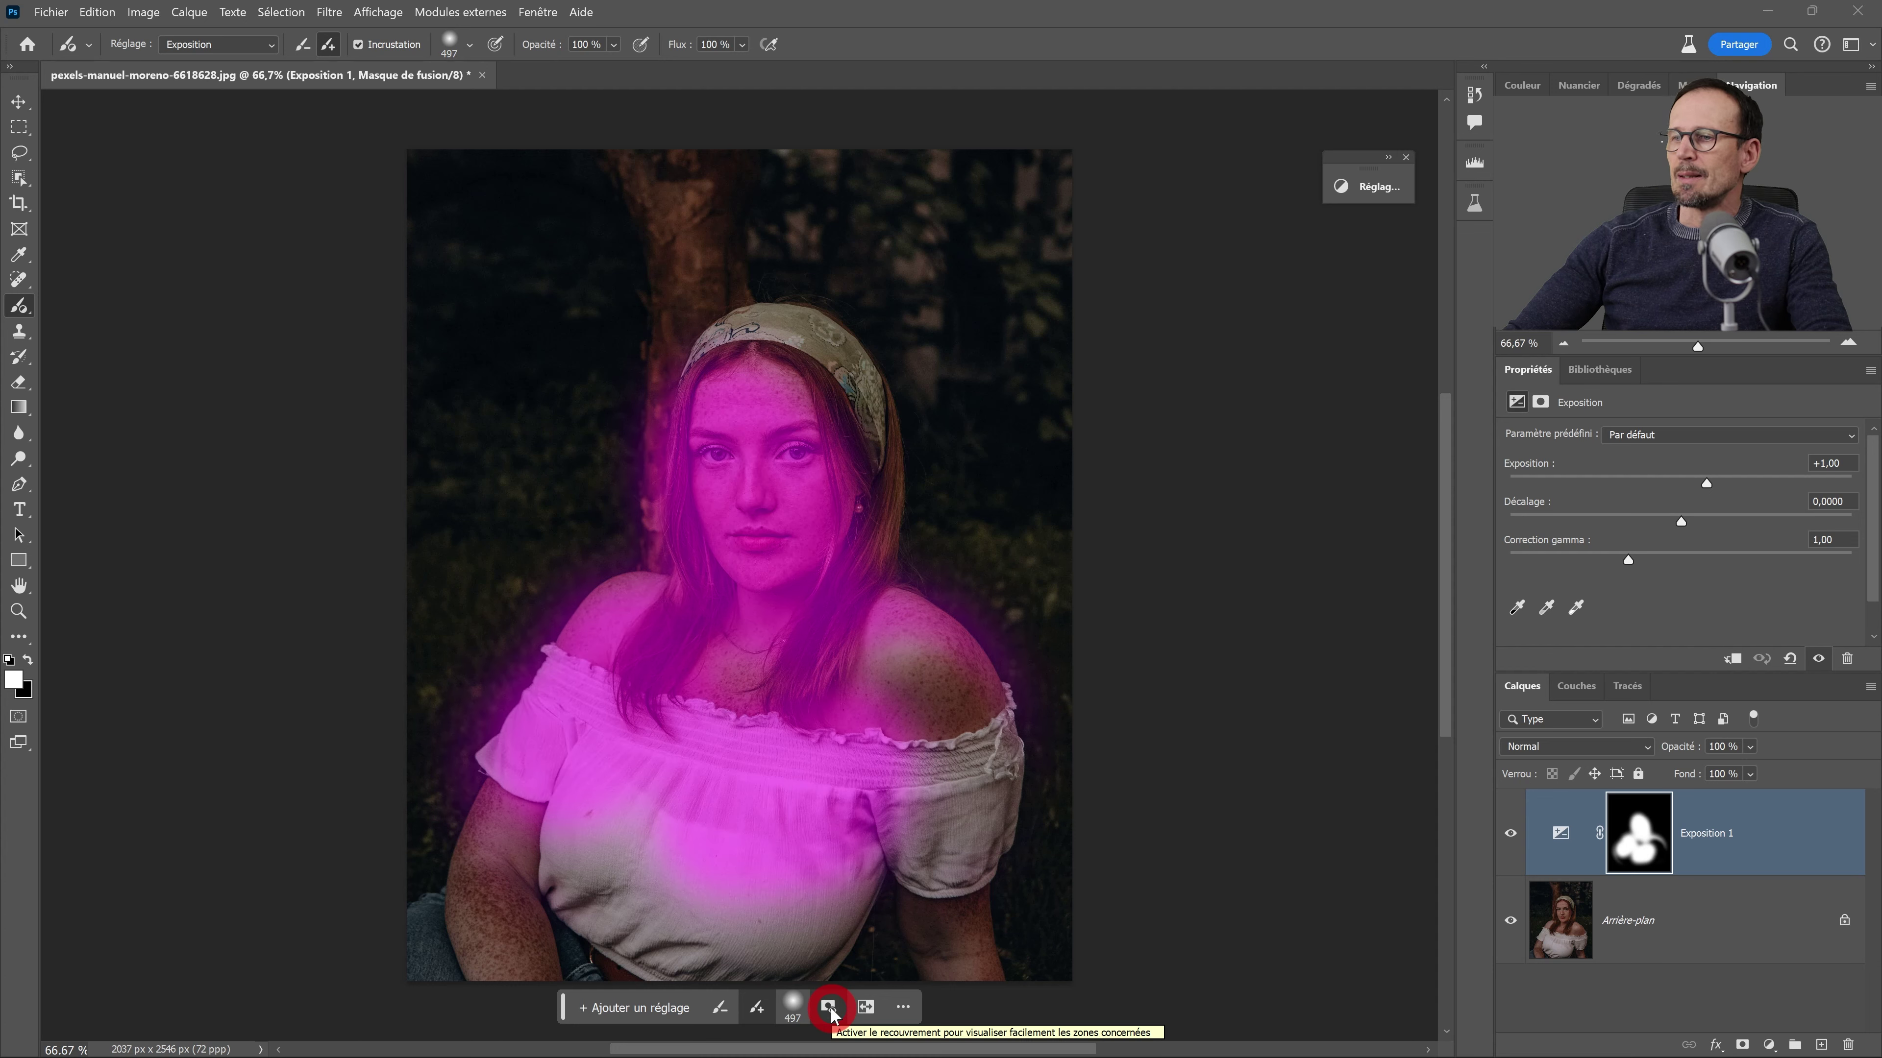
pyautogui.click(830, 1009)
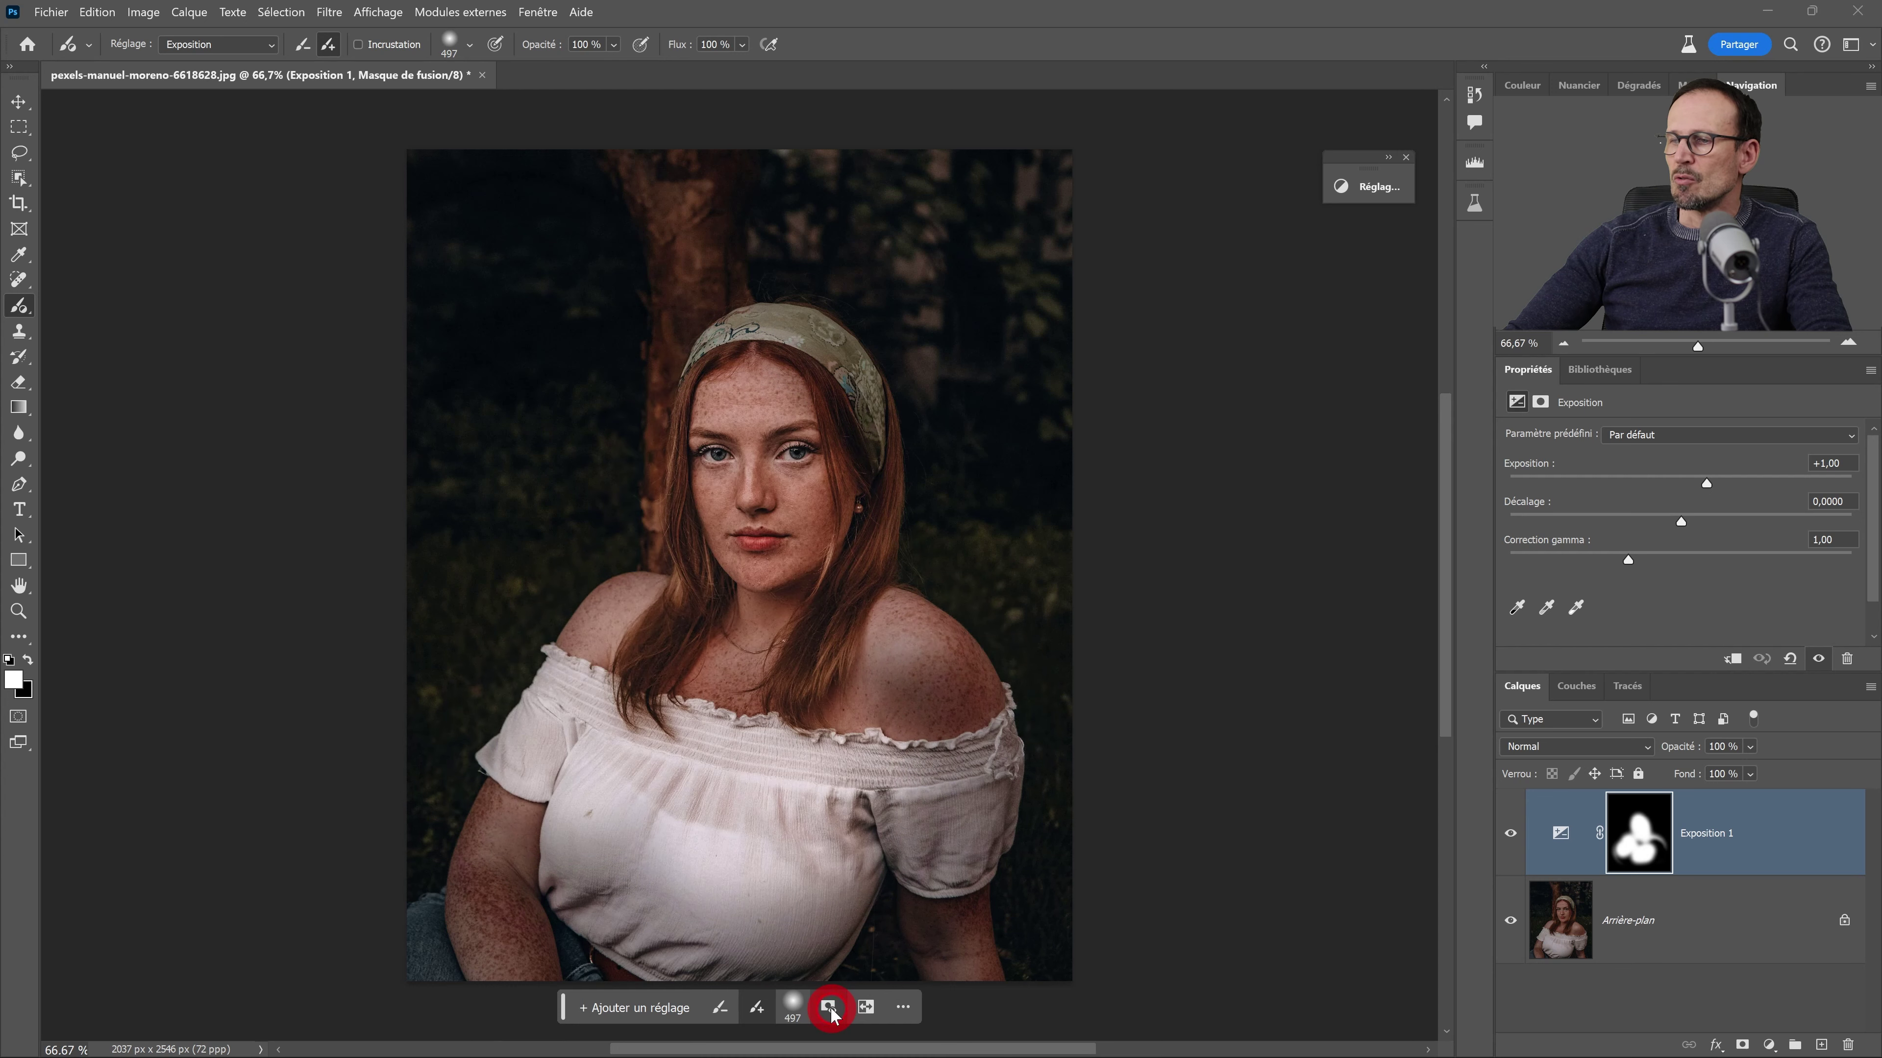
# - Invert the Exposition 1 mask back and forth, leave it on the subject, and open Ajouter un réglage
pyautogui.click(866, 1007)
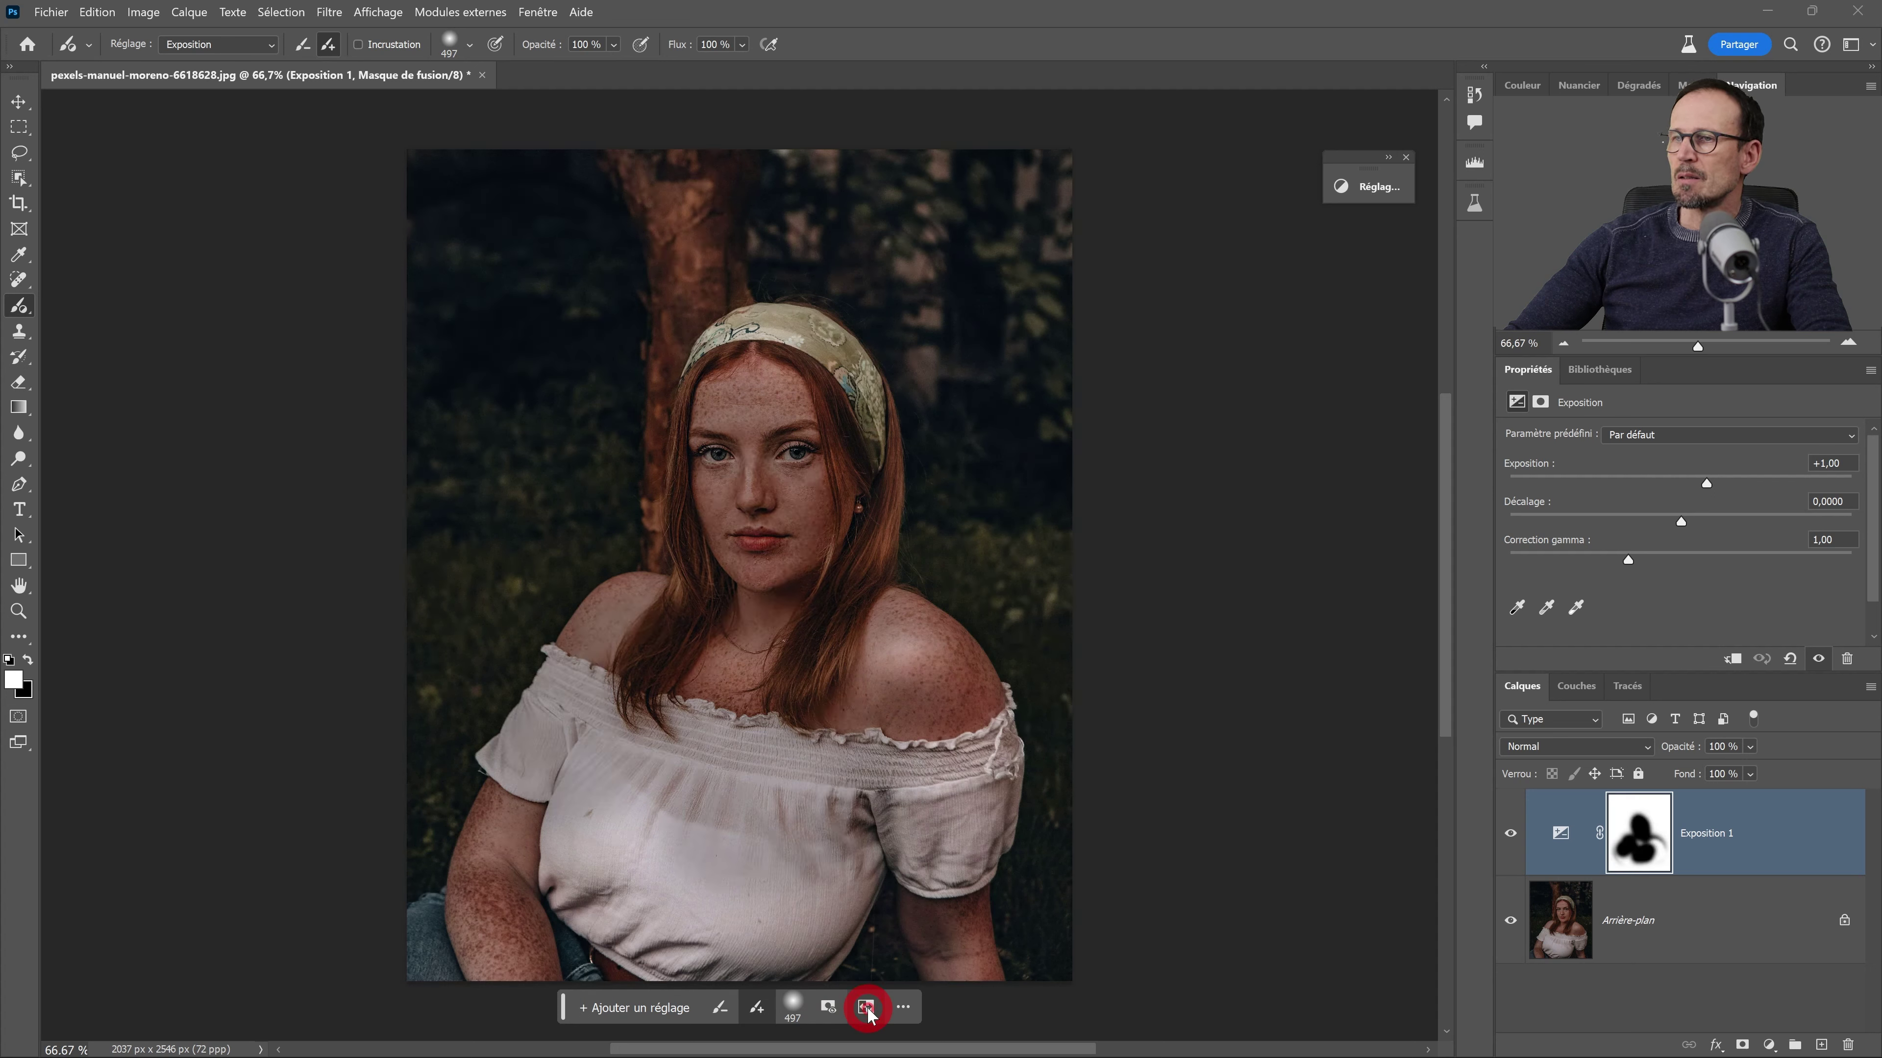
pyautogui.click(866, 1008)
pyautogui.click(866, 1007)
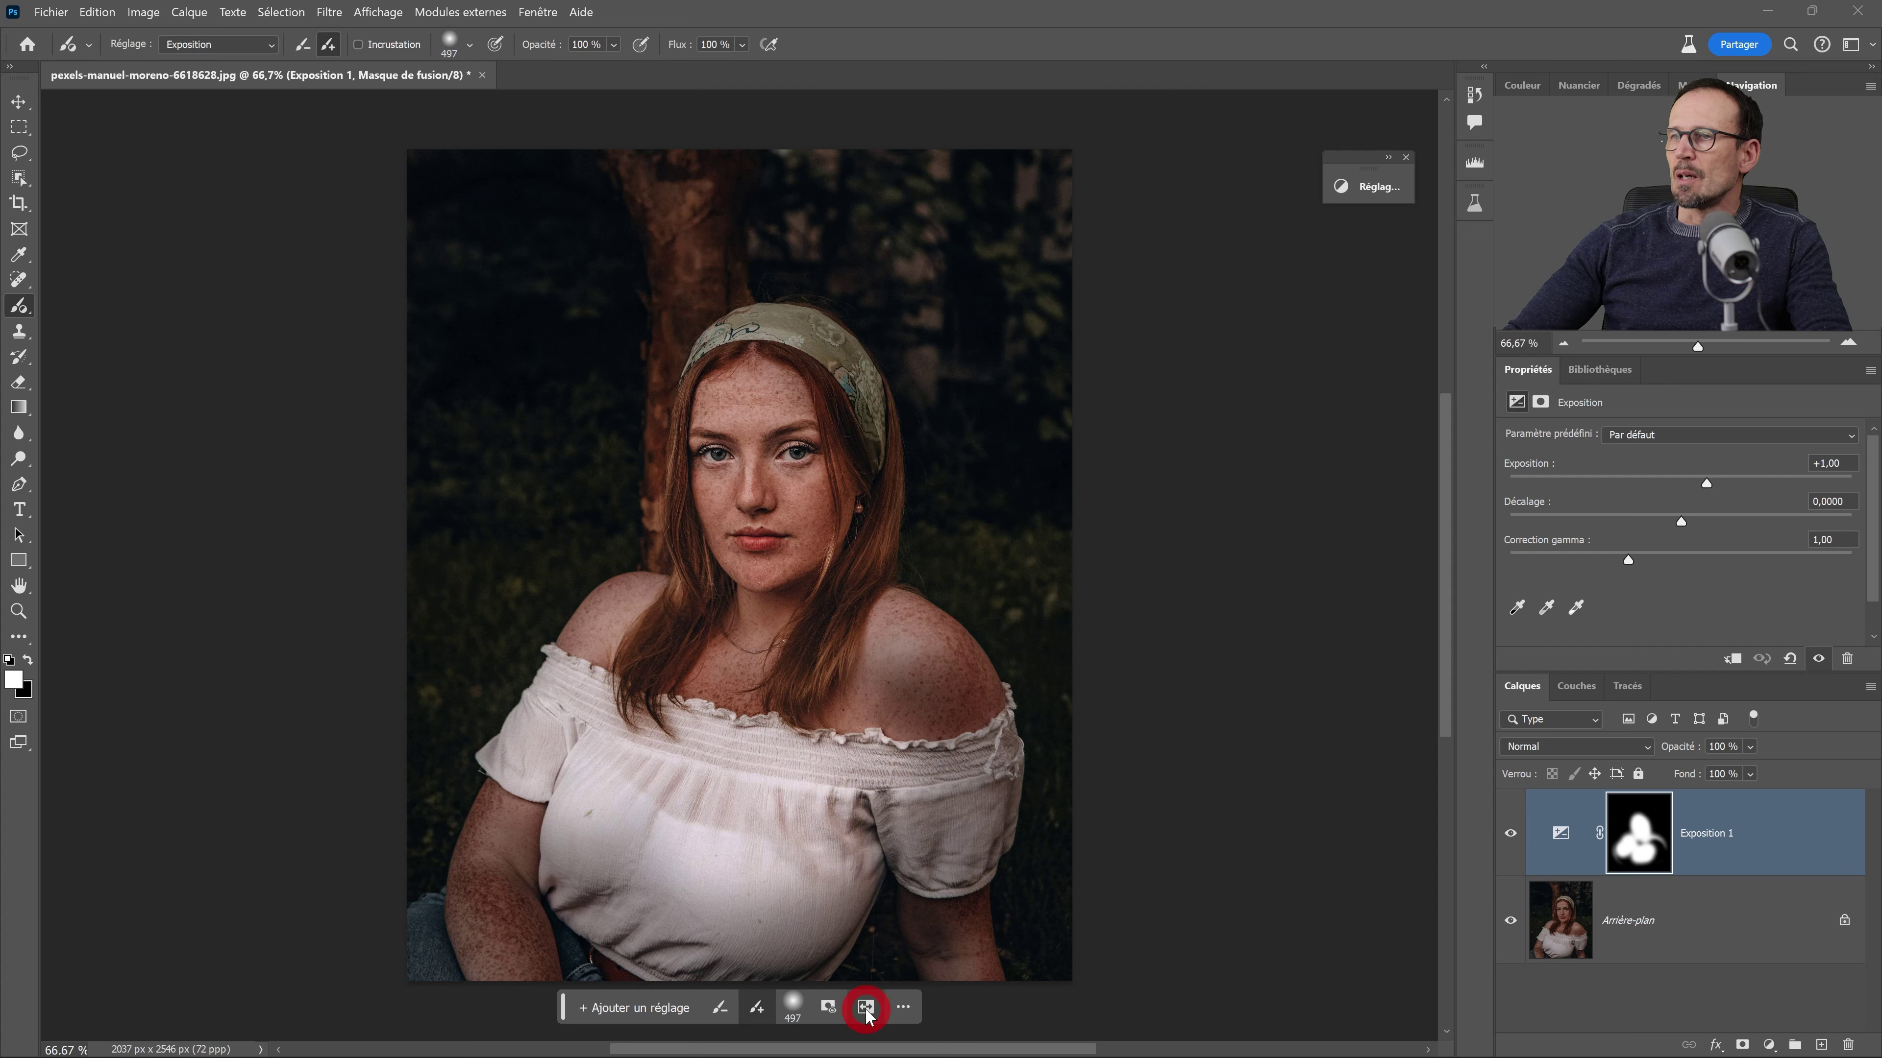
pyautogui.click(866, 1007)
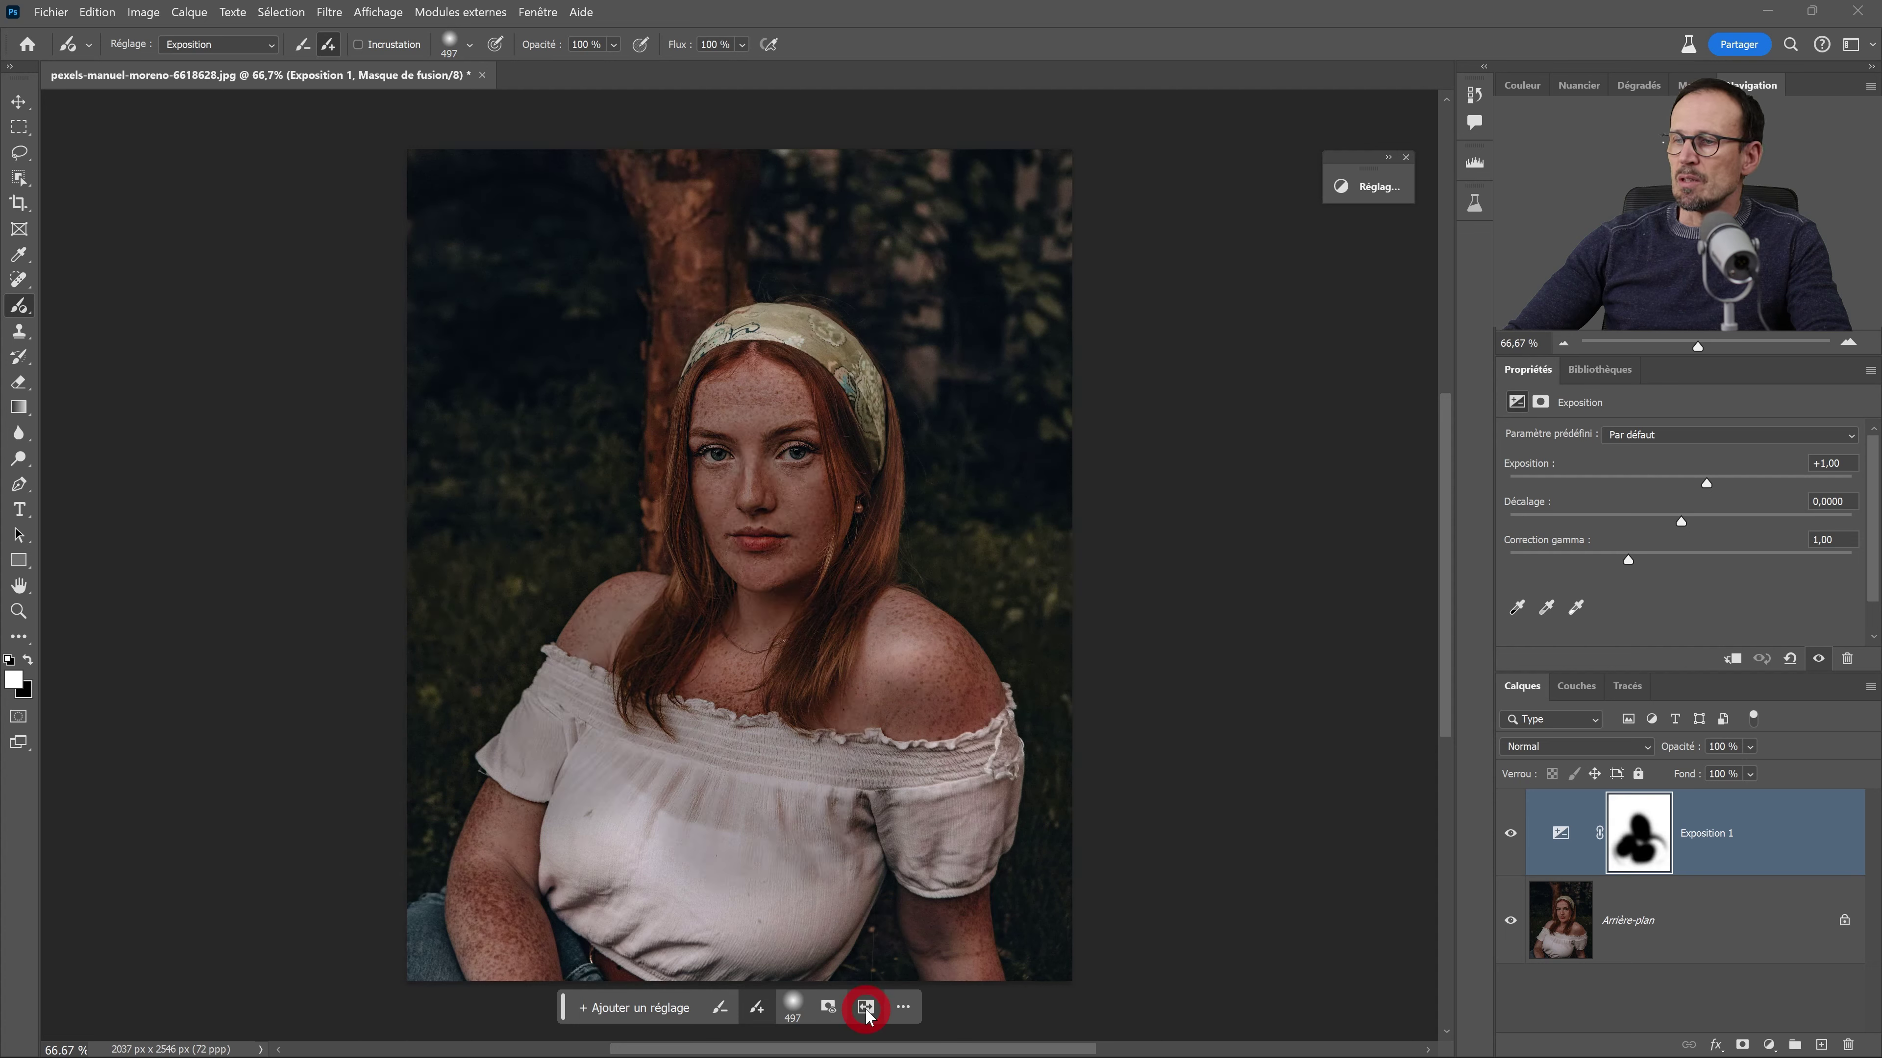
pyautogui.click(865, 1007)
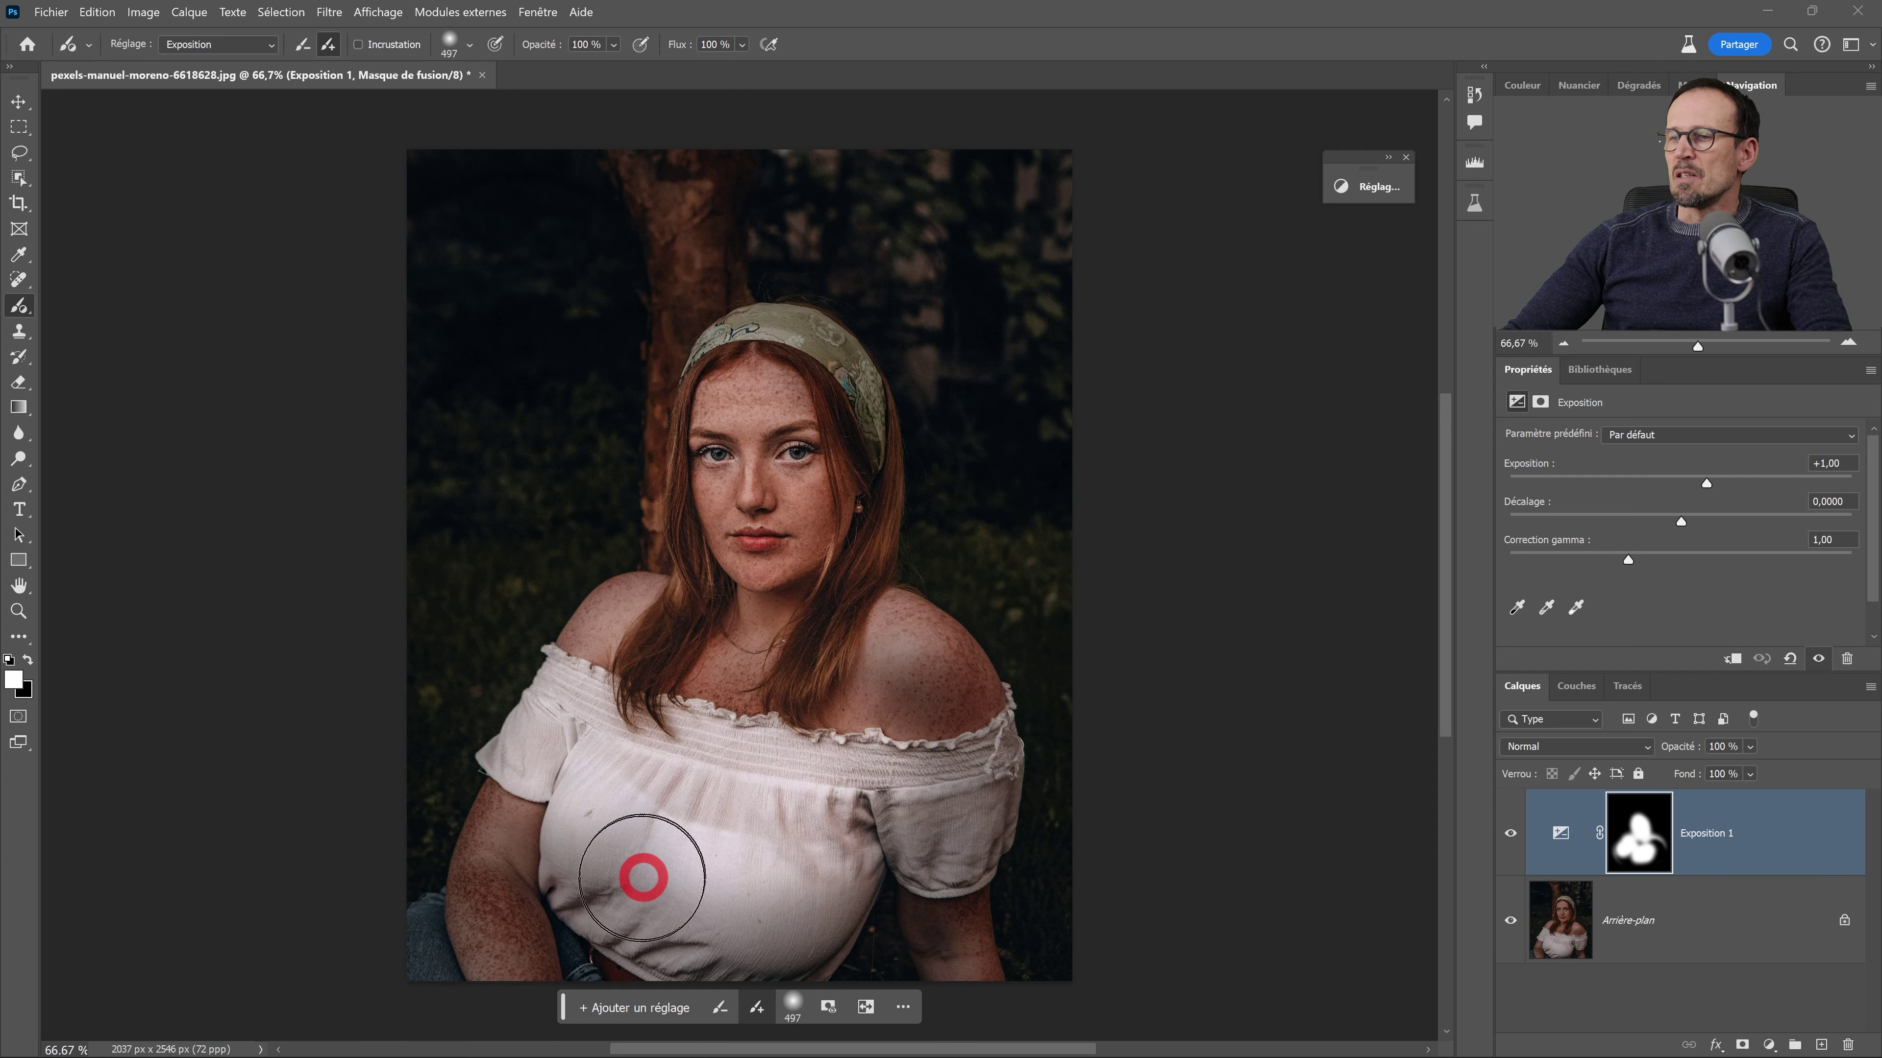
pyautogui.click(633, 1009)
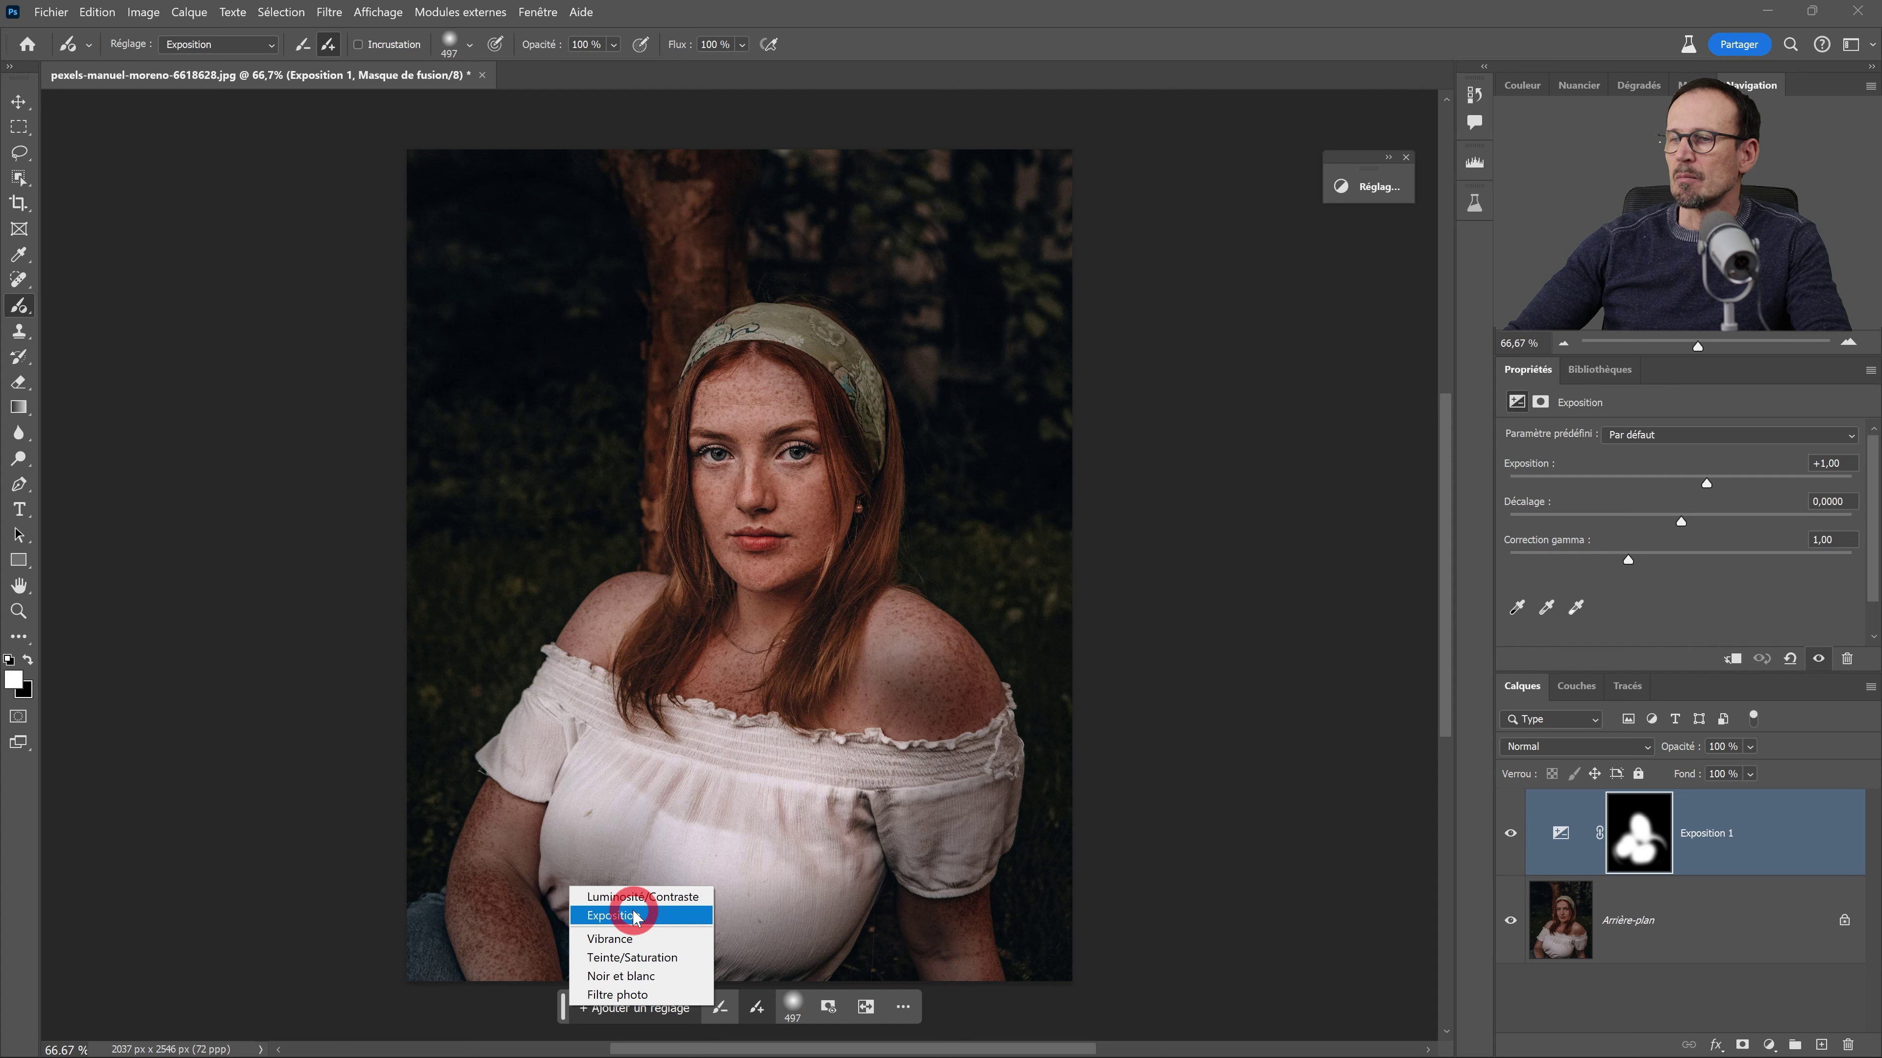
# - Choose Noir et blanc as the brush adjustment and paint over her face and shoulders
pyautogui.click(604, 975)
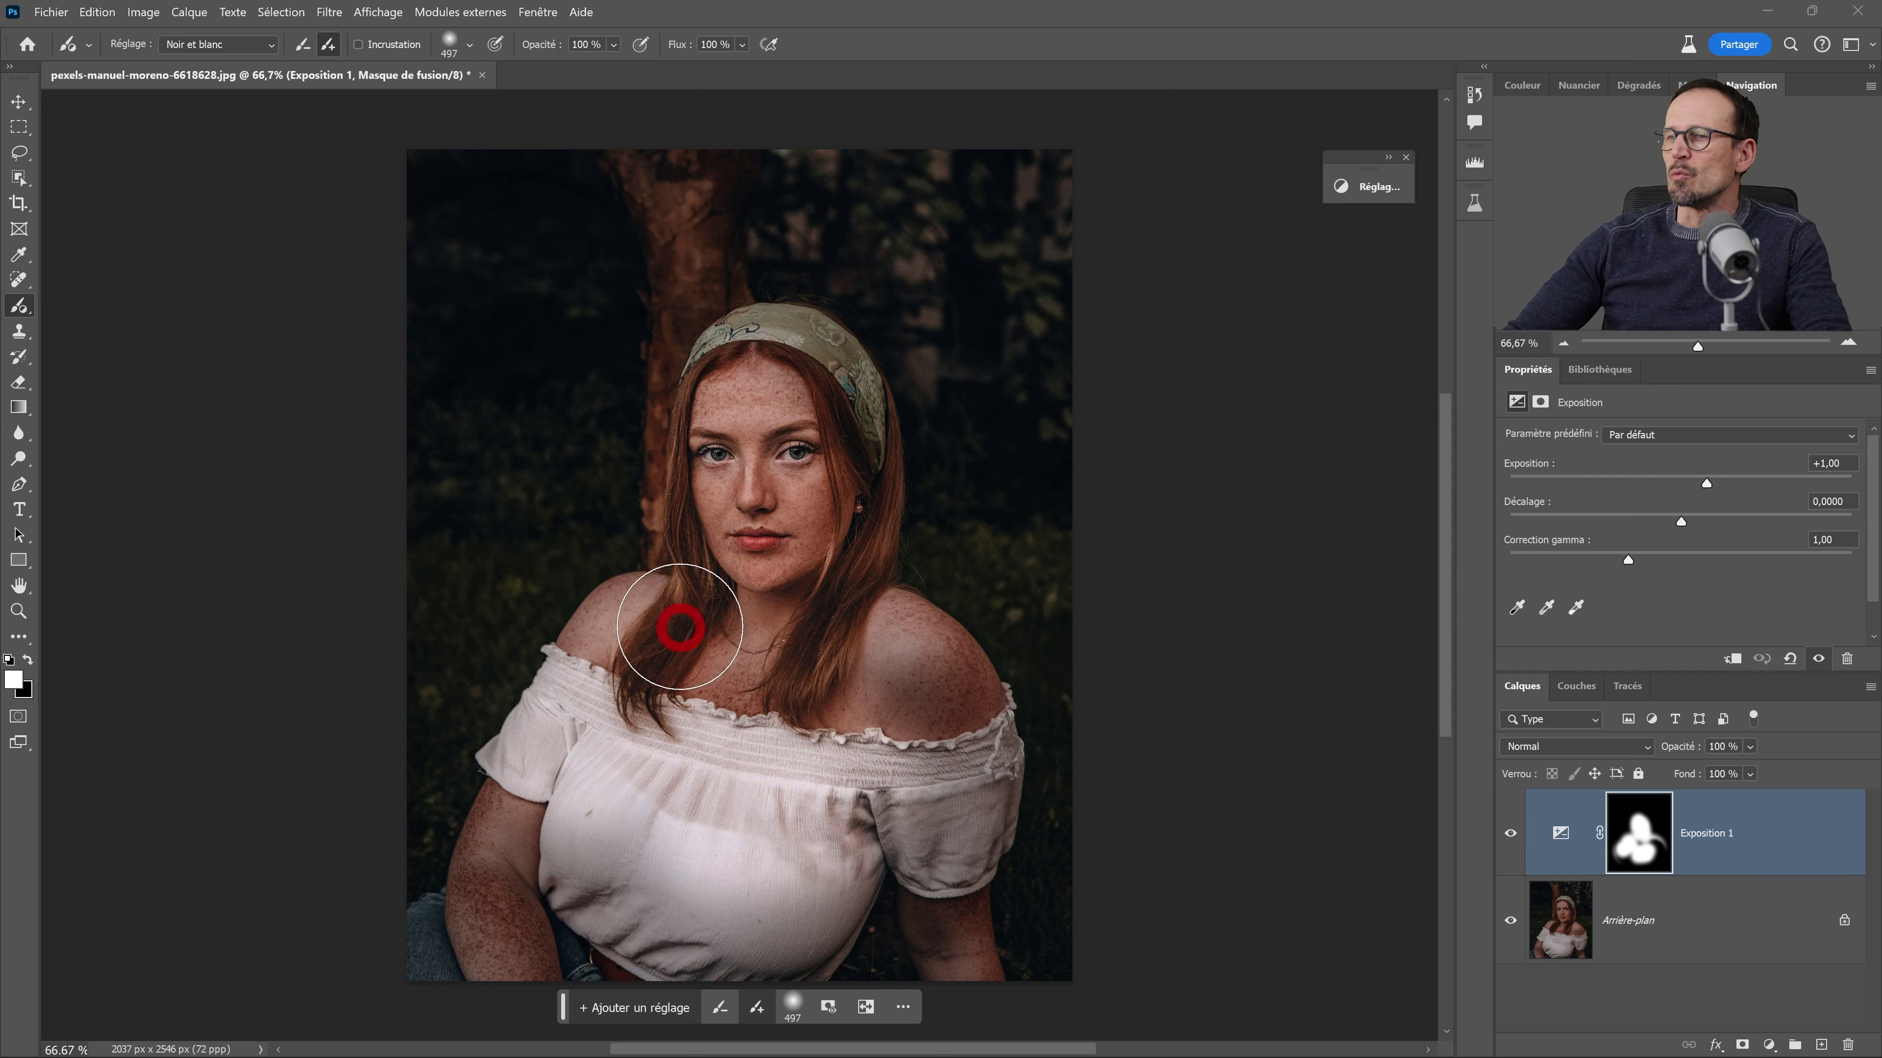
pyautogui.moveTo(756, 404)
pyautogui.mouseDown()
pyautogui.moveTo(804, 527)
pyautogui.moveTo(768, 525)
pyautogui.moveTo(773, 348)
pyautogui.moveTo(798, 576)
pyautogui.moveTo(792, 561)
pyautogui.moveTo(609, 622)
pyautogui.moveTo(916, 659)
pyautogui.moveTo(908, 698)
pyautogui.moveTo(831, 354)
pyautogui.moveTo(659, 643)
pyautogui.mouseUp()
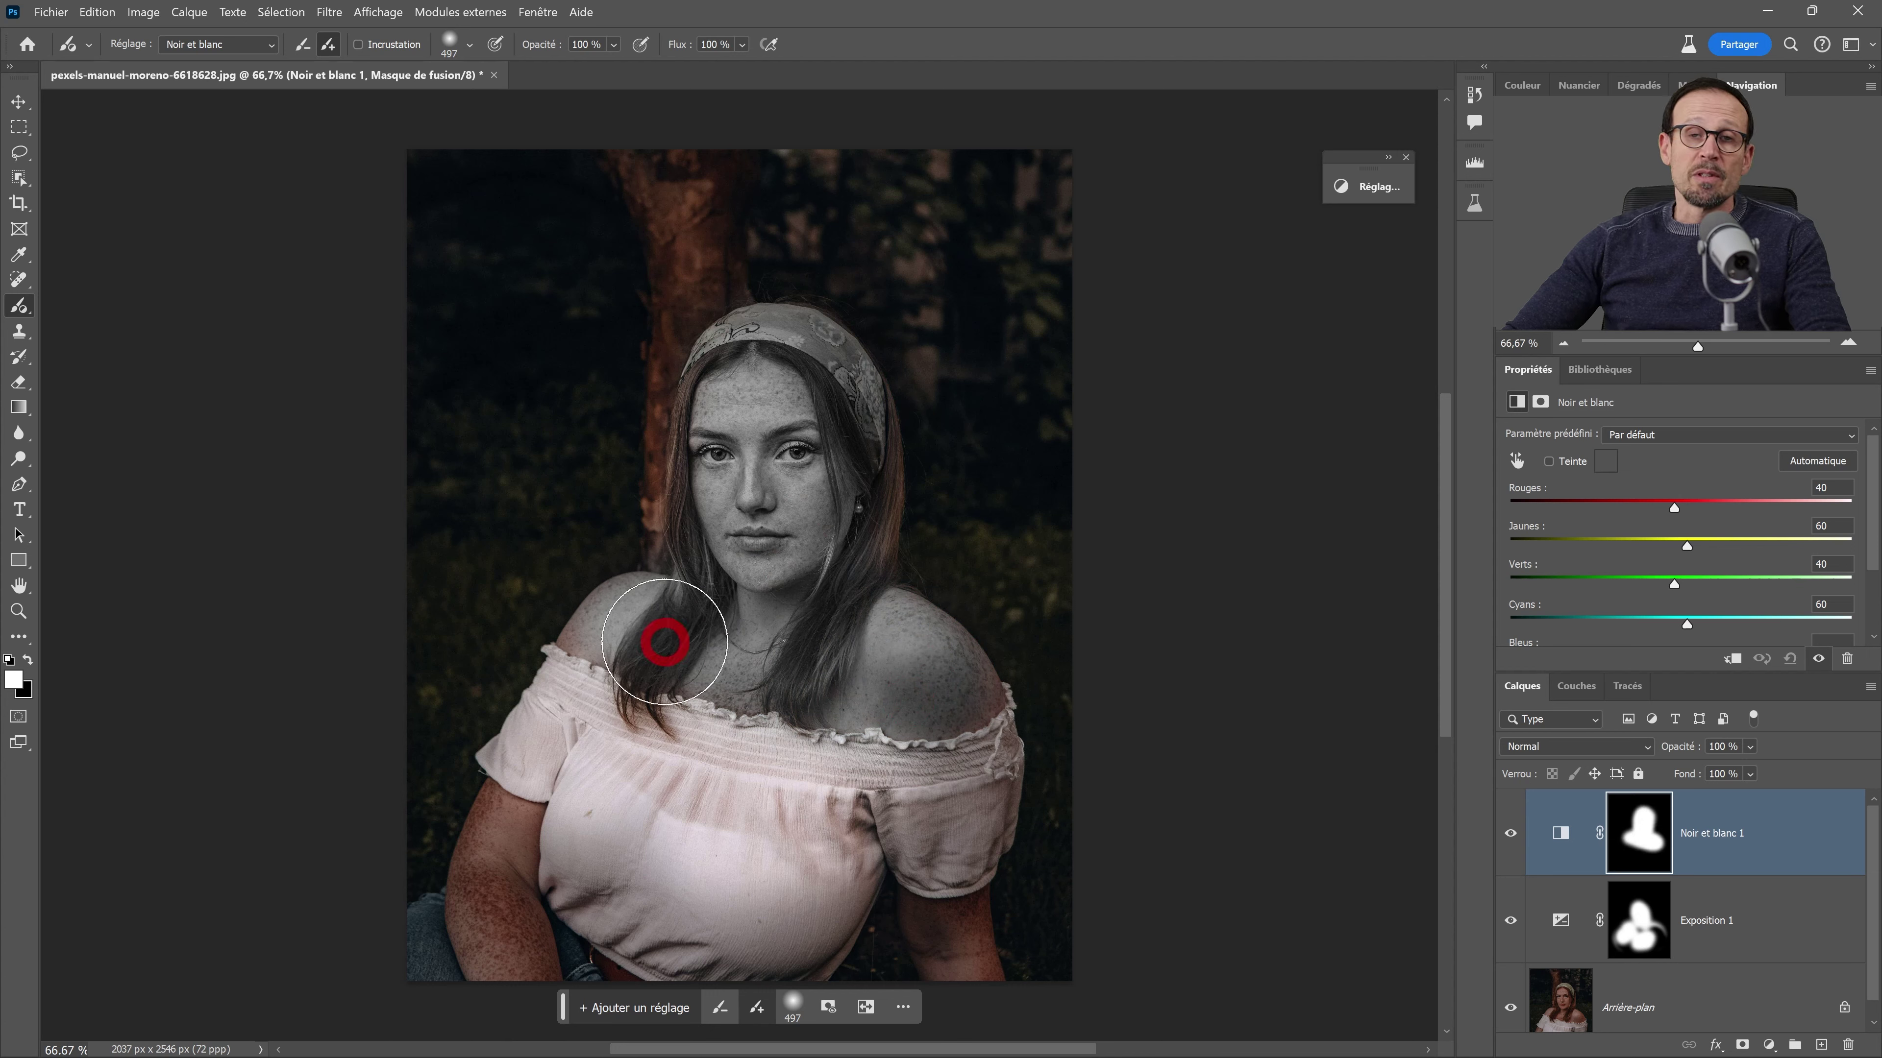
pyautogui.click(1588, 832)
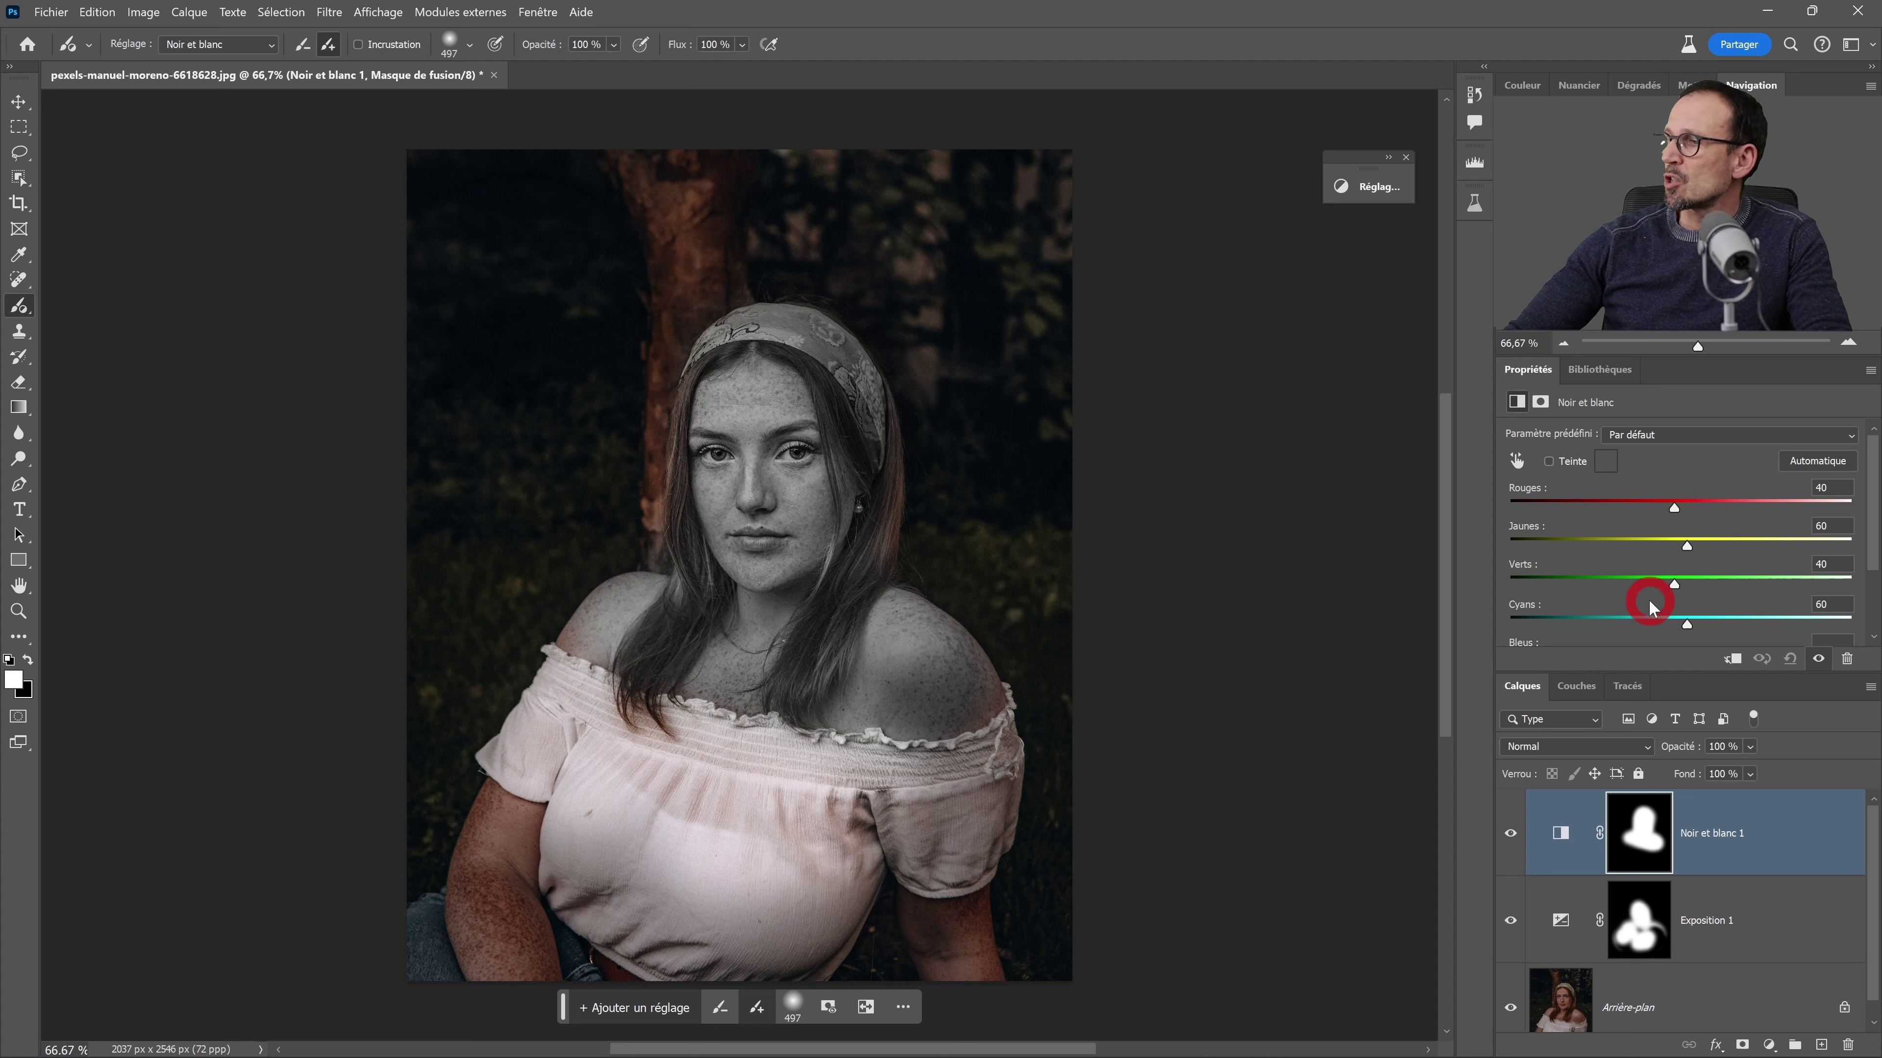
# - Hide Noir et blanc 1, raise Exposition 1 to about +1,89, and select both layers
pyautogui.click(1510, 838)
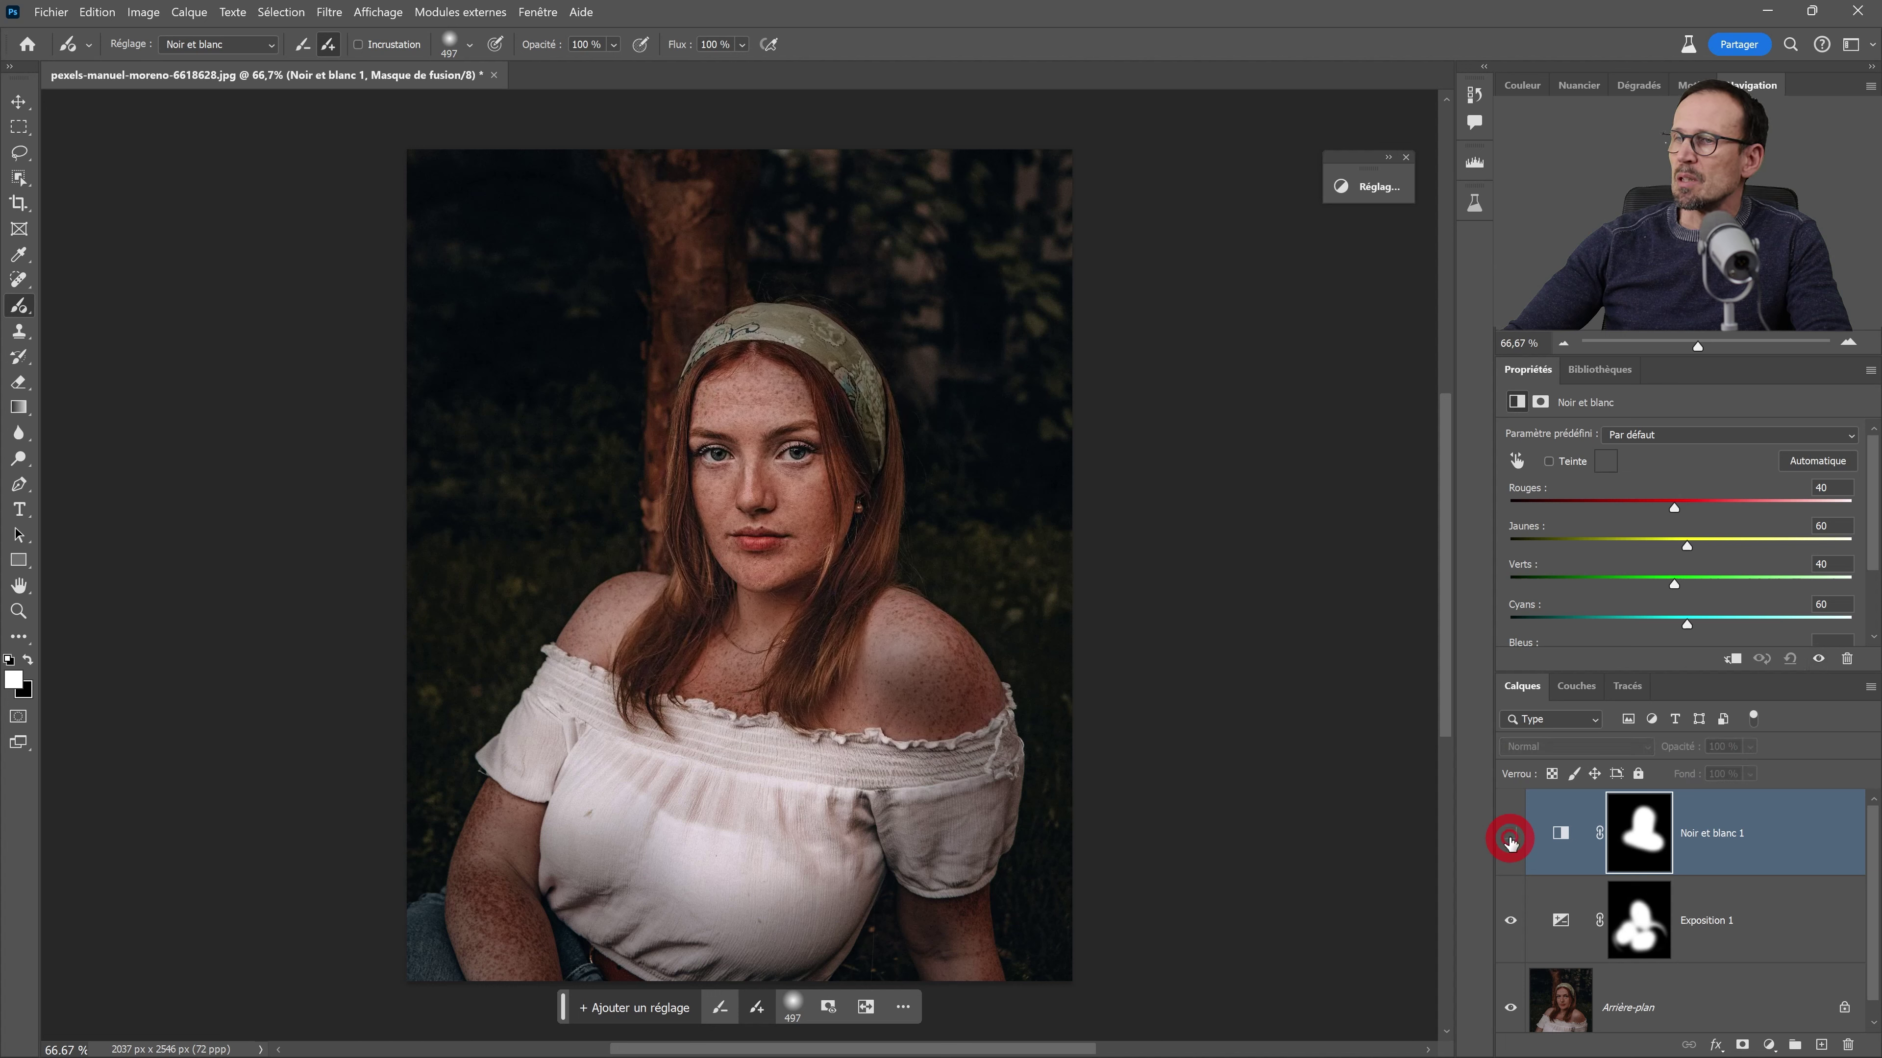
pyautogui.click(1759, 932)
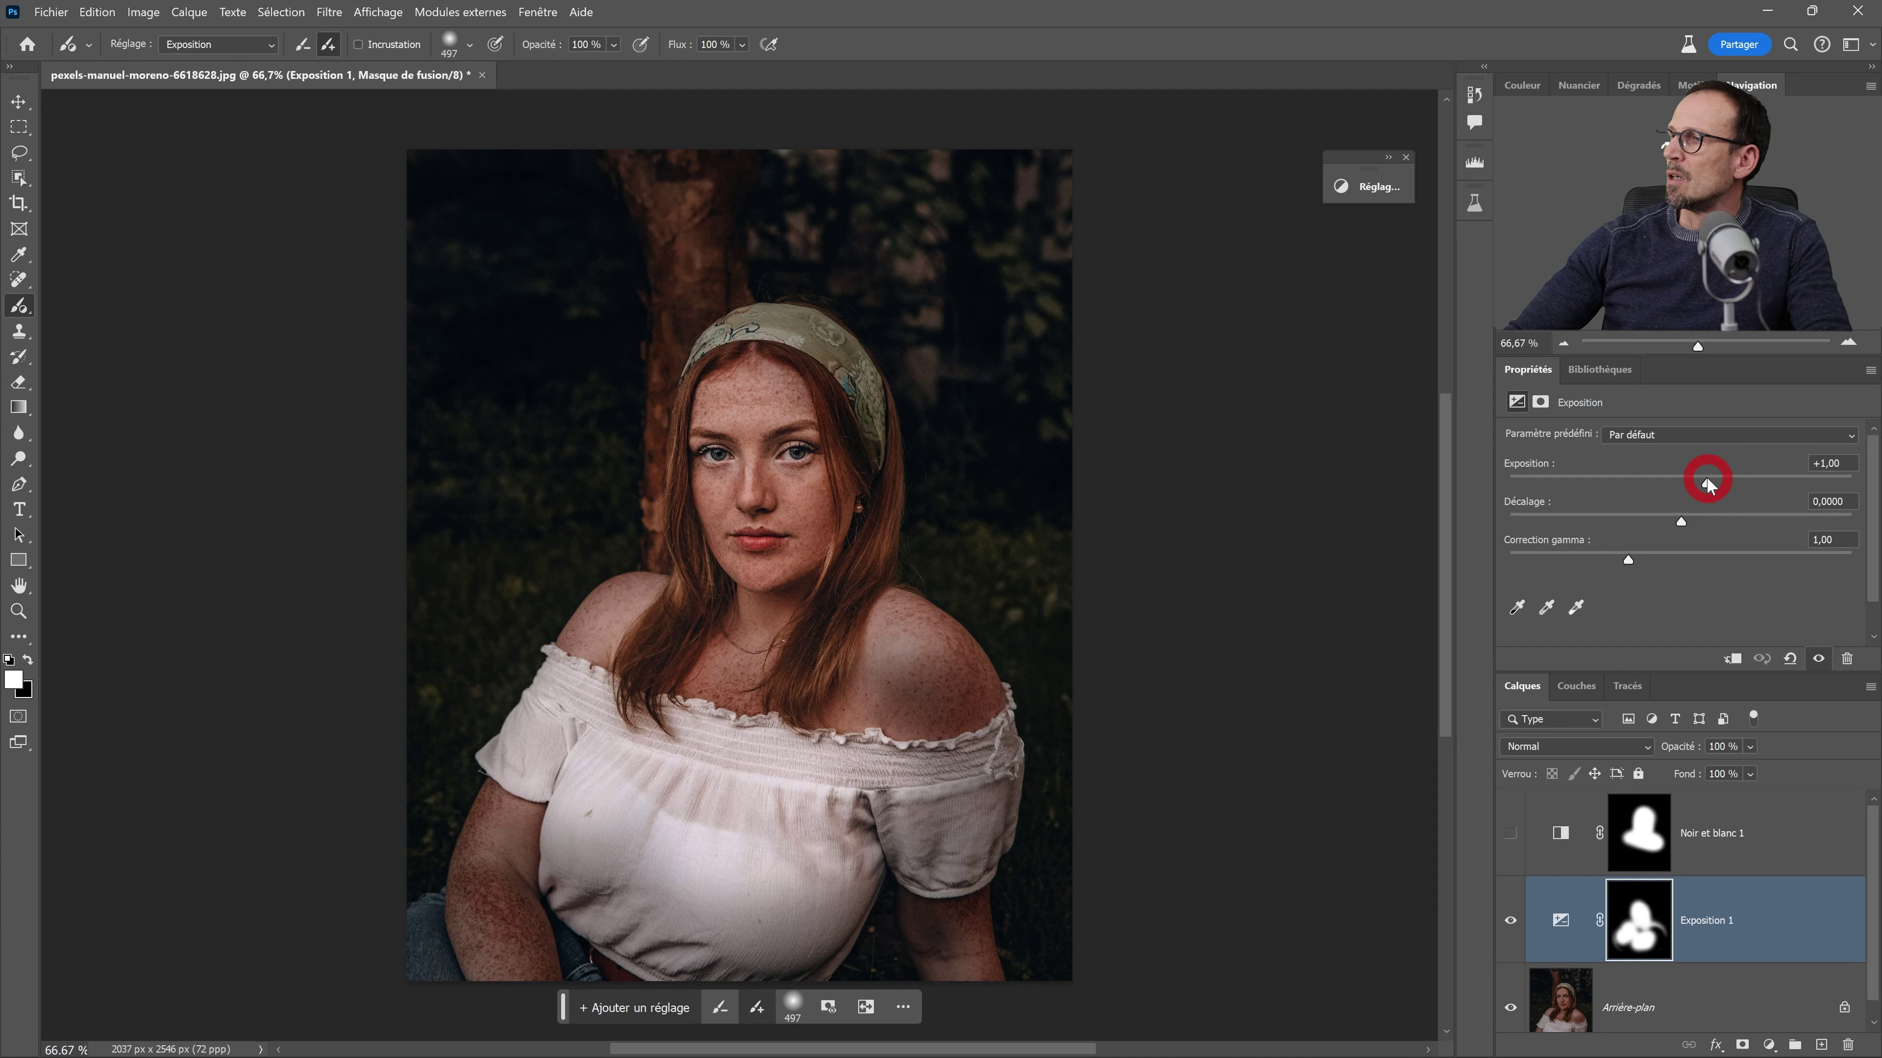
pyautogui.moveTo(1707, 485)
pyautogui.mouseDown()
pyautogui.moveTo(1741, 483)
pyautogui.moveTo(1683, 521)
pyautogui.moveTo(1731, 486)
pyautogui.mouseUp()
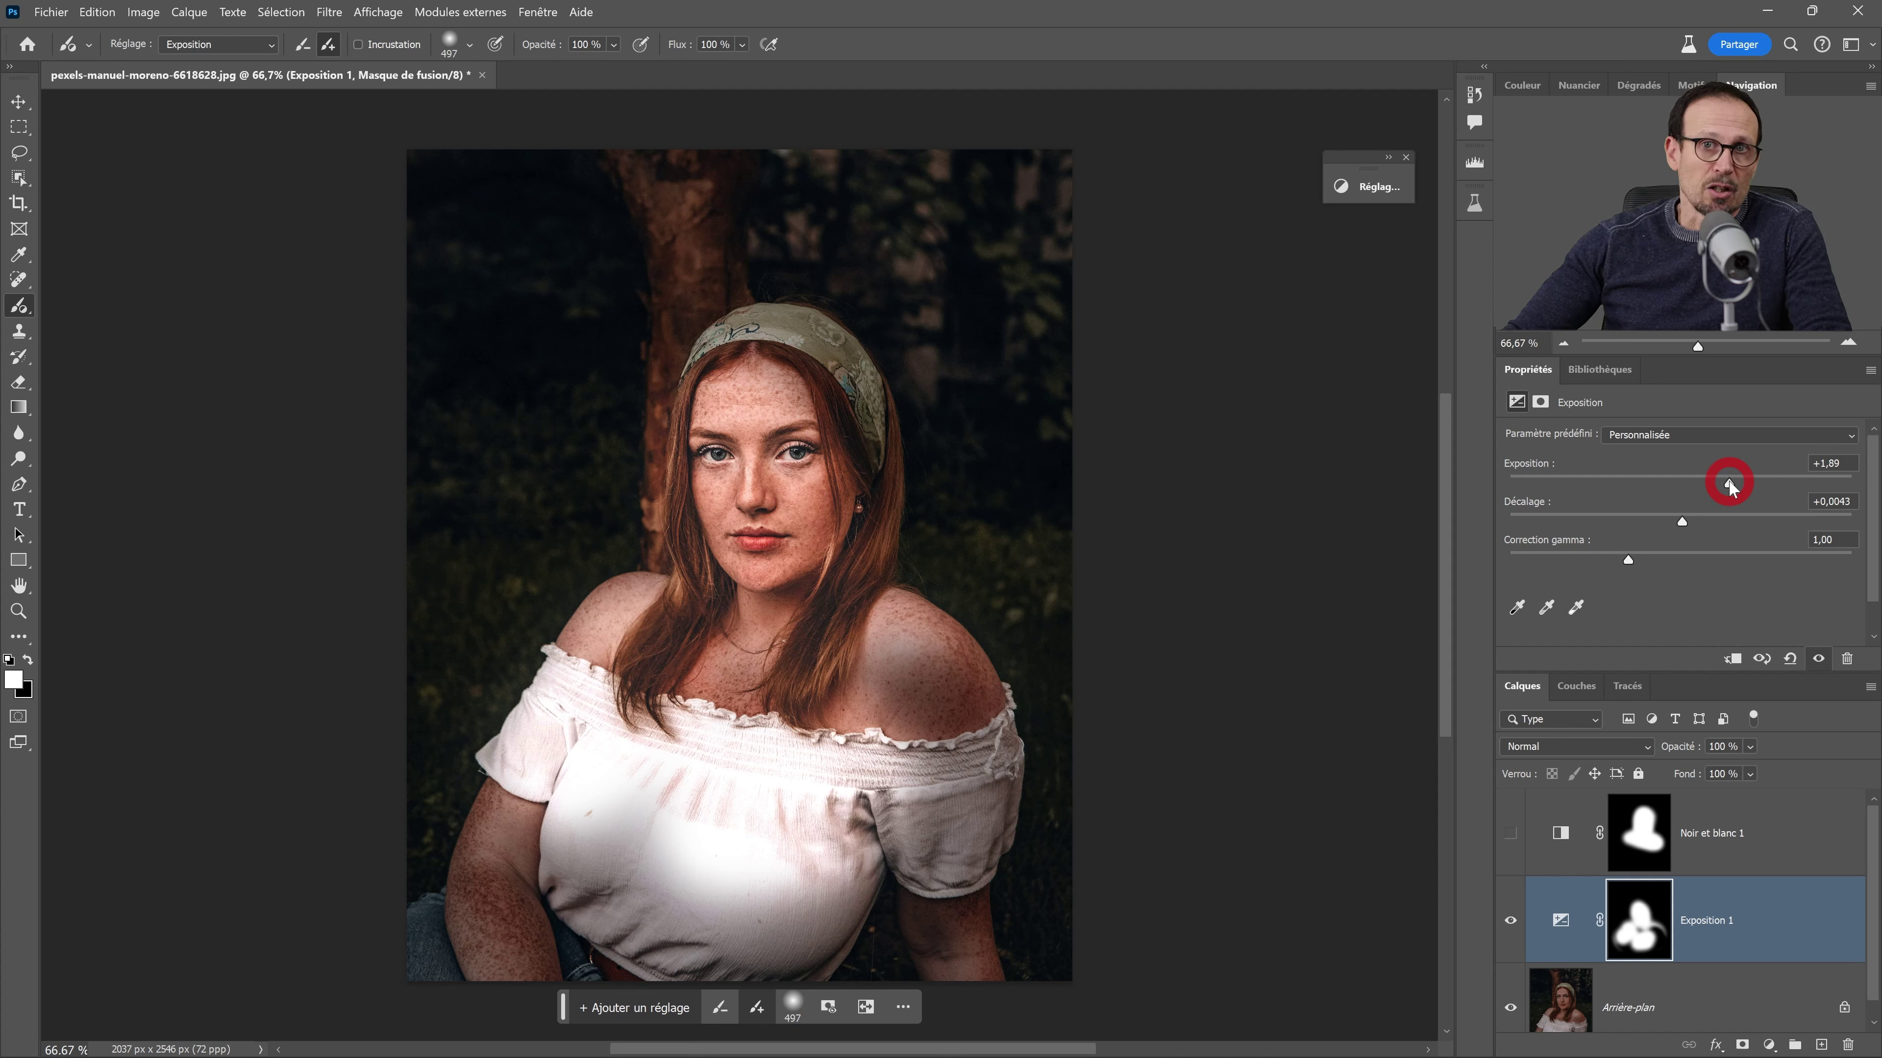
pyautogui.click(1718, 833)
pyautogui.keyDown('shift'); pyautogui.click(1781, 895); pyautogui.keyUp('shift')
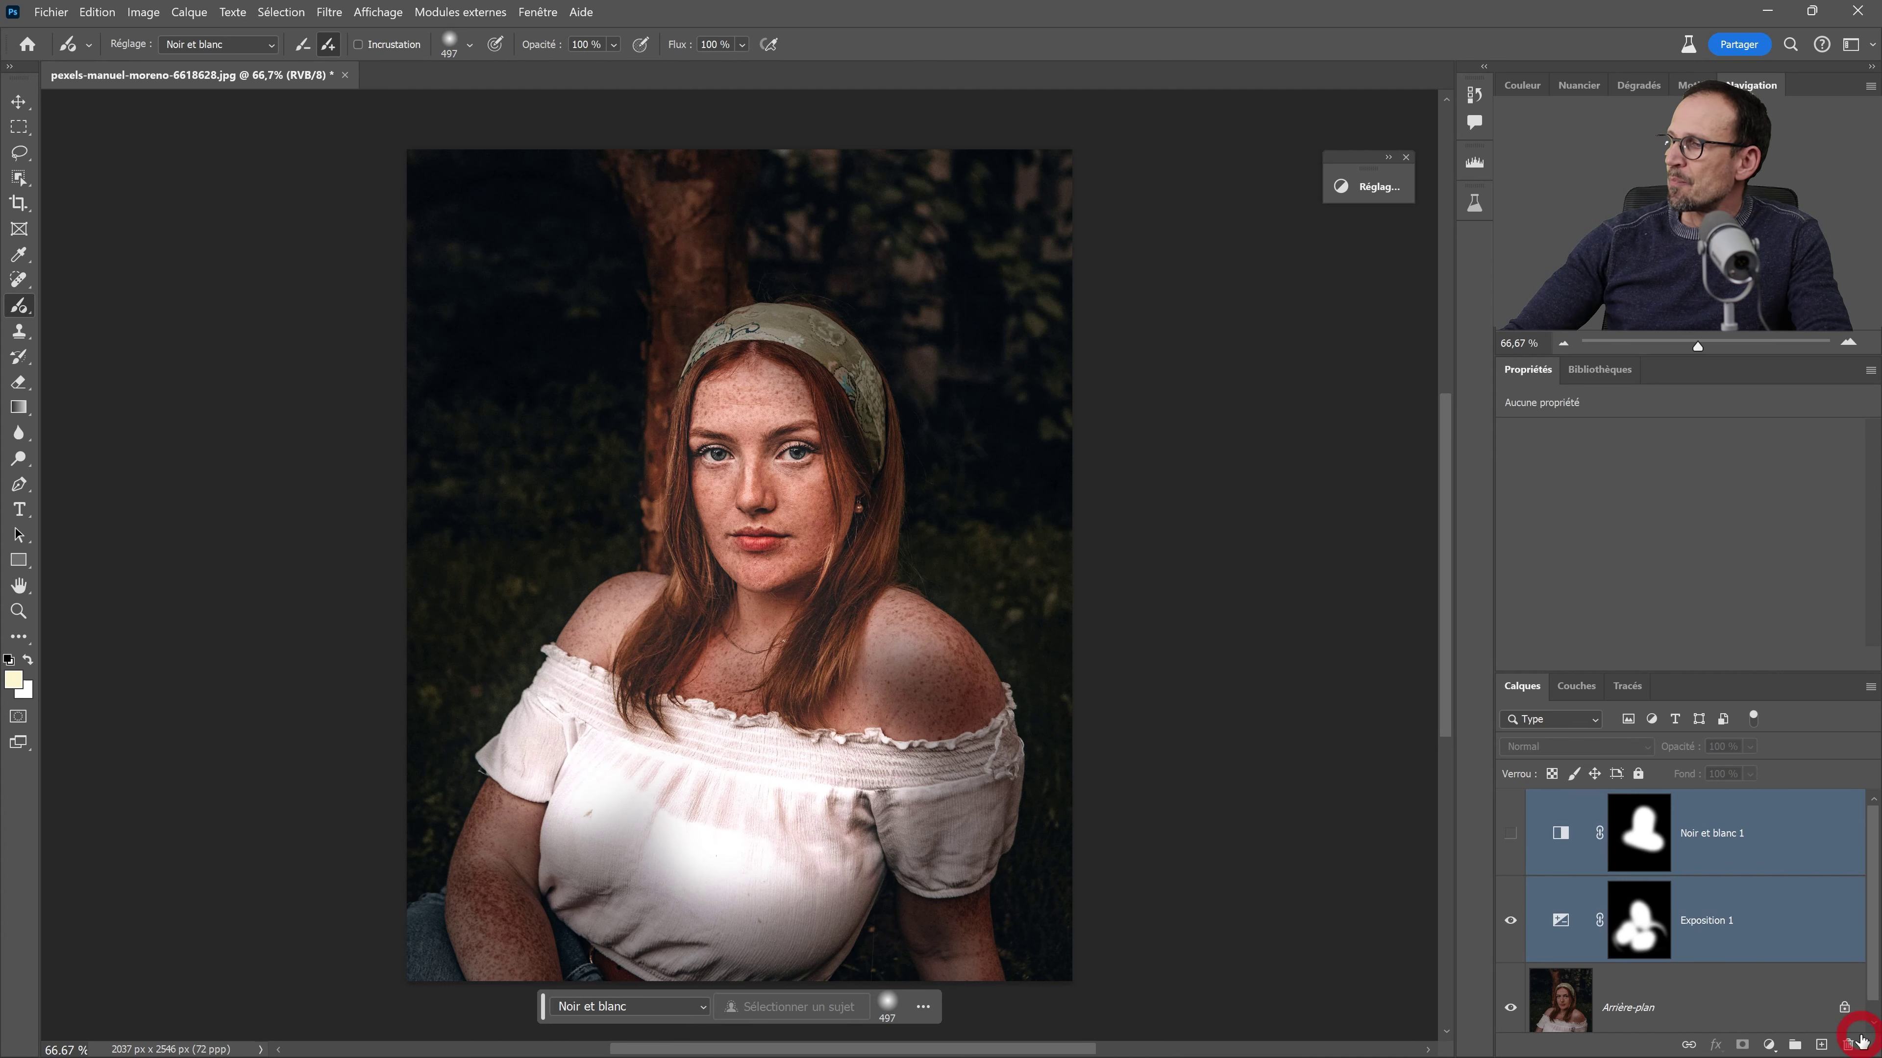
# - Delete both adjustment layers and apply Noir et blanc to the auto-selected subject
pyautogui.click(1847, 1045)
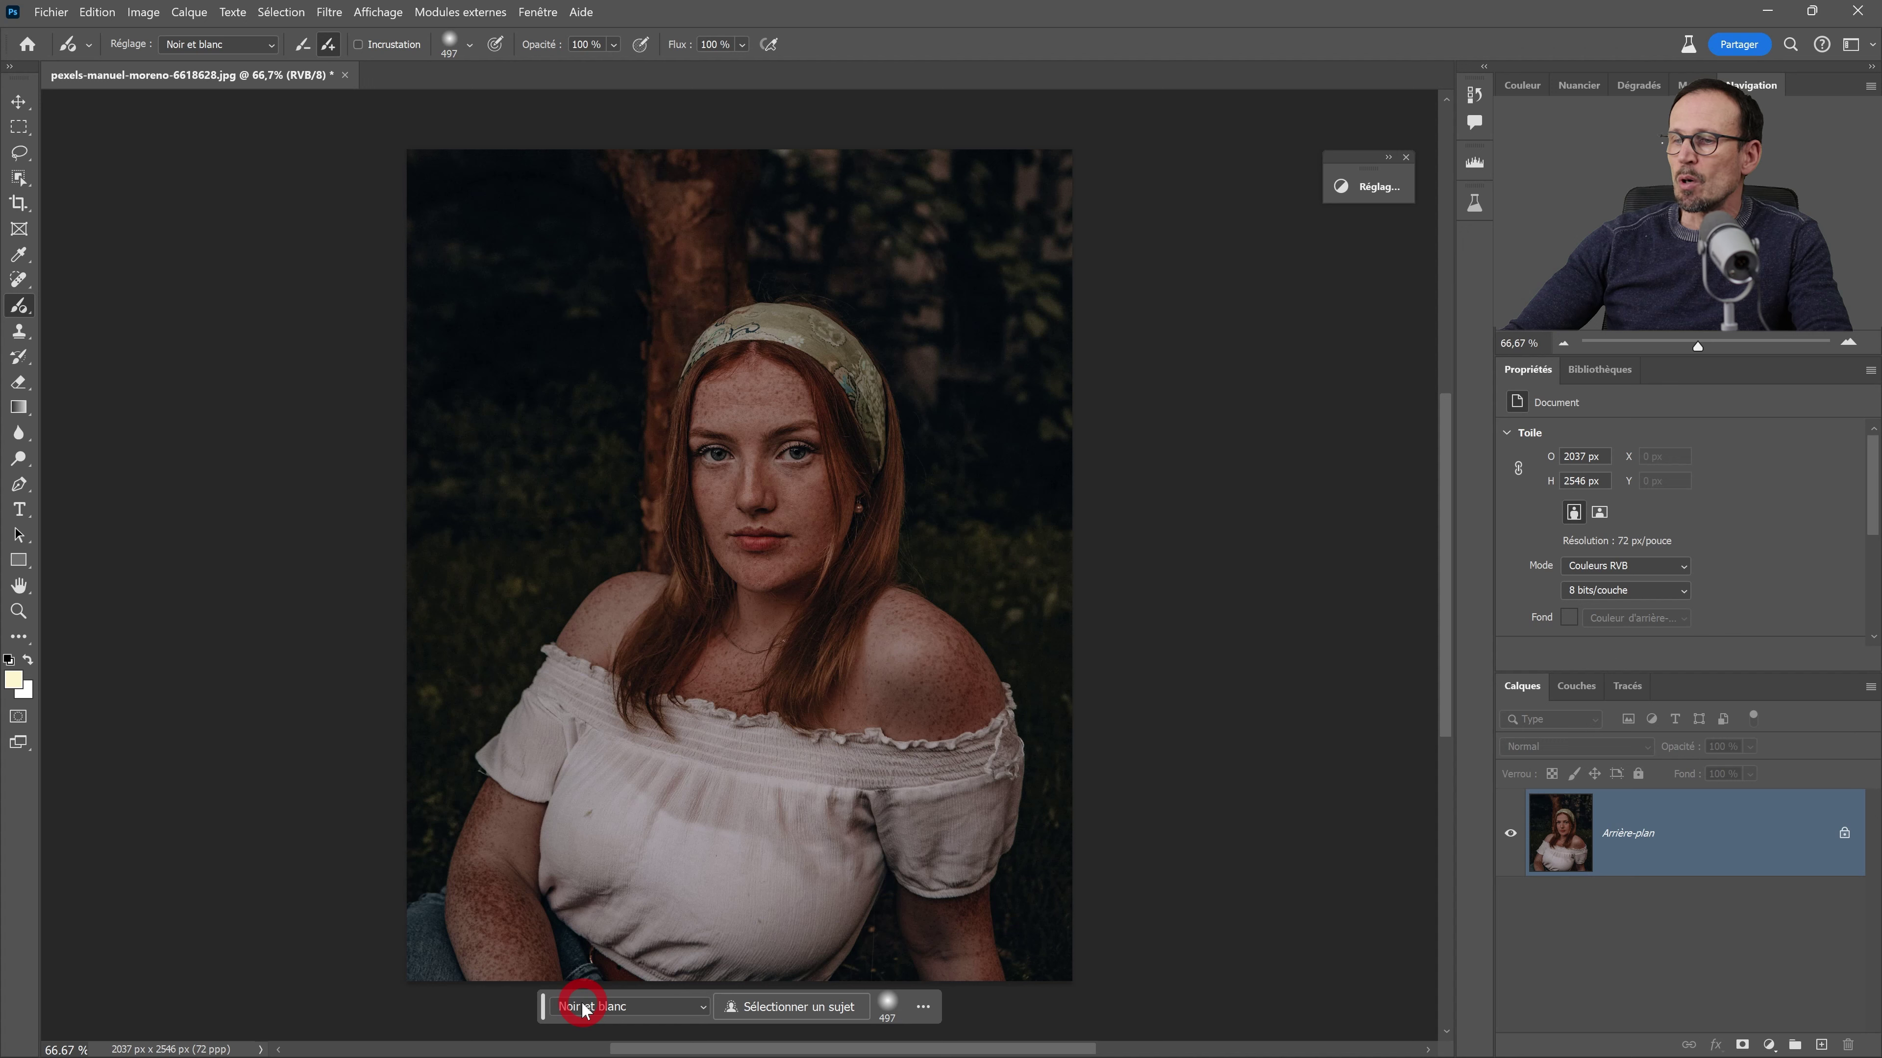
pyautogui.click(790, 1006)
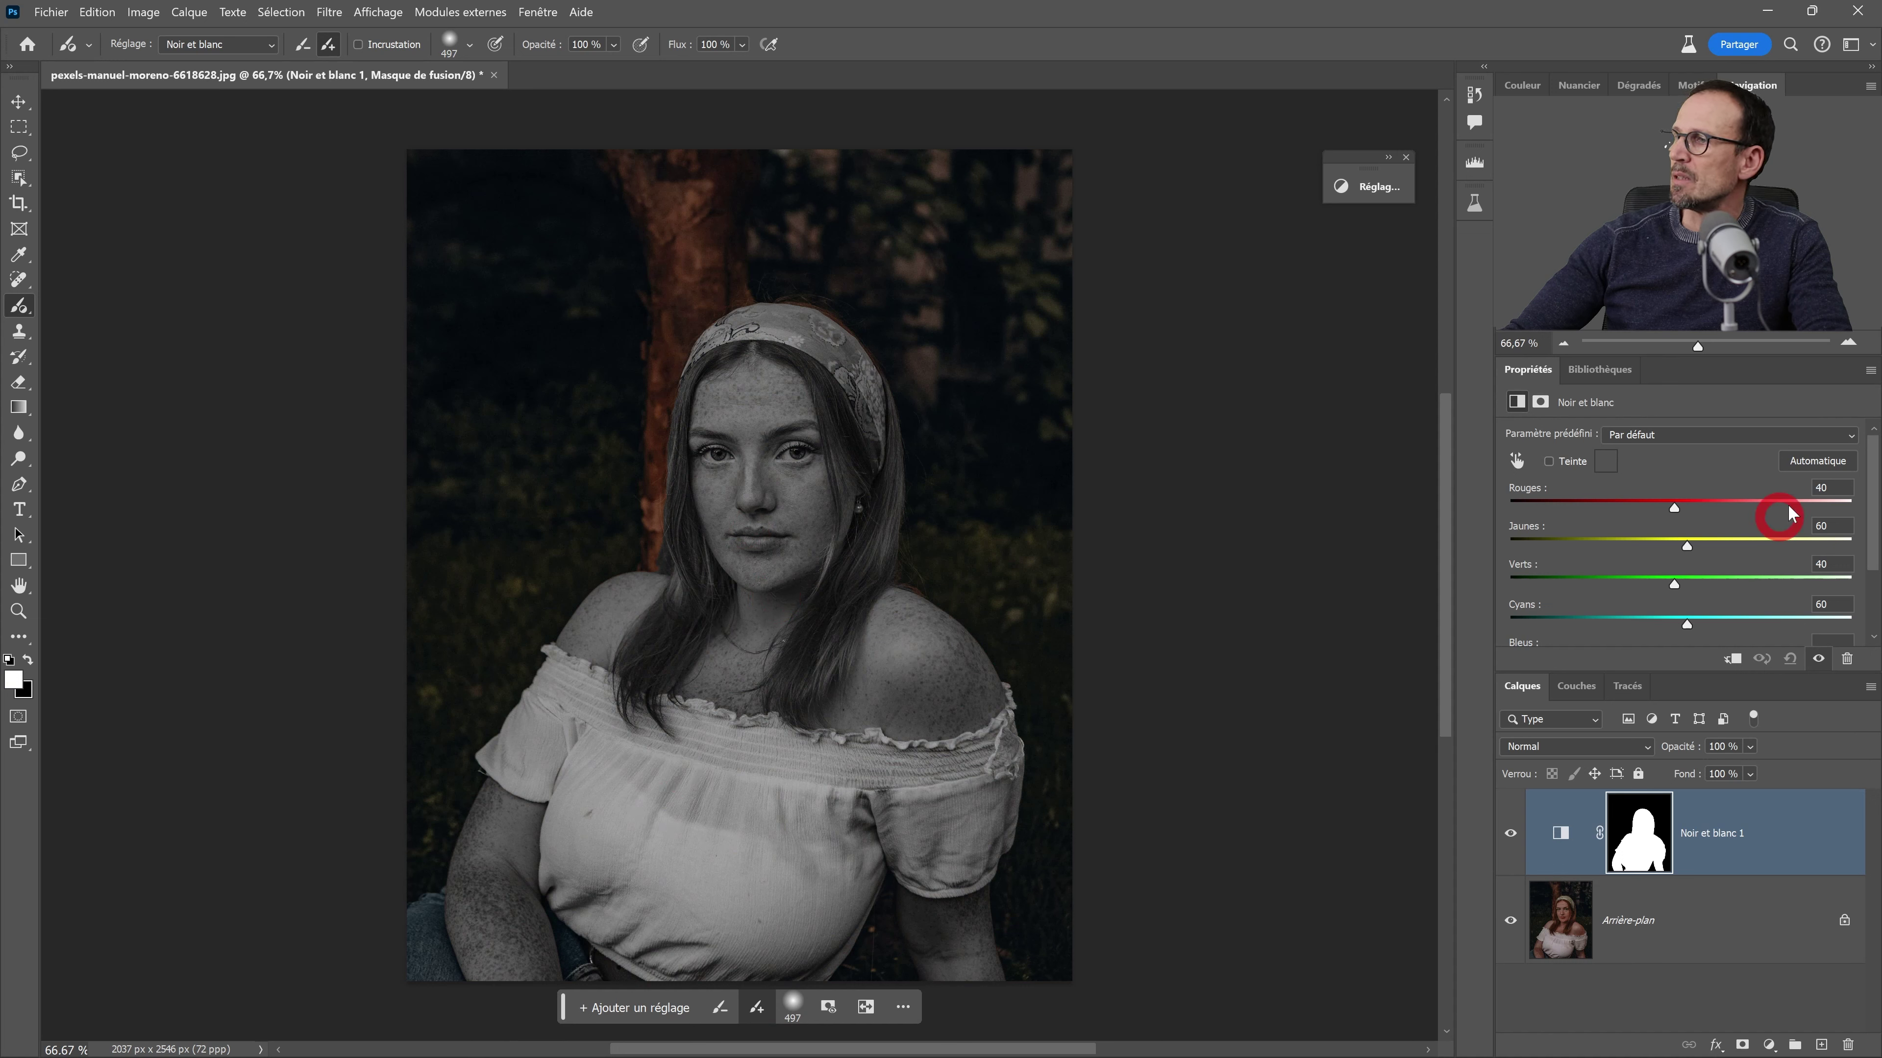
# - Apply the Automatique mix (Rouges 27, Jaunes 59, Verts 20, Cyans 49) and reselect the adjustment brush
pyautogui.click(1817, 461)
pyautogui.click(1643, 497)
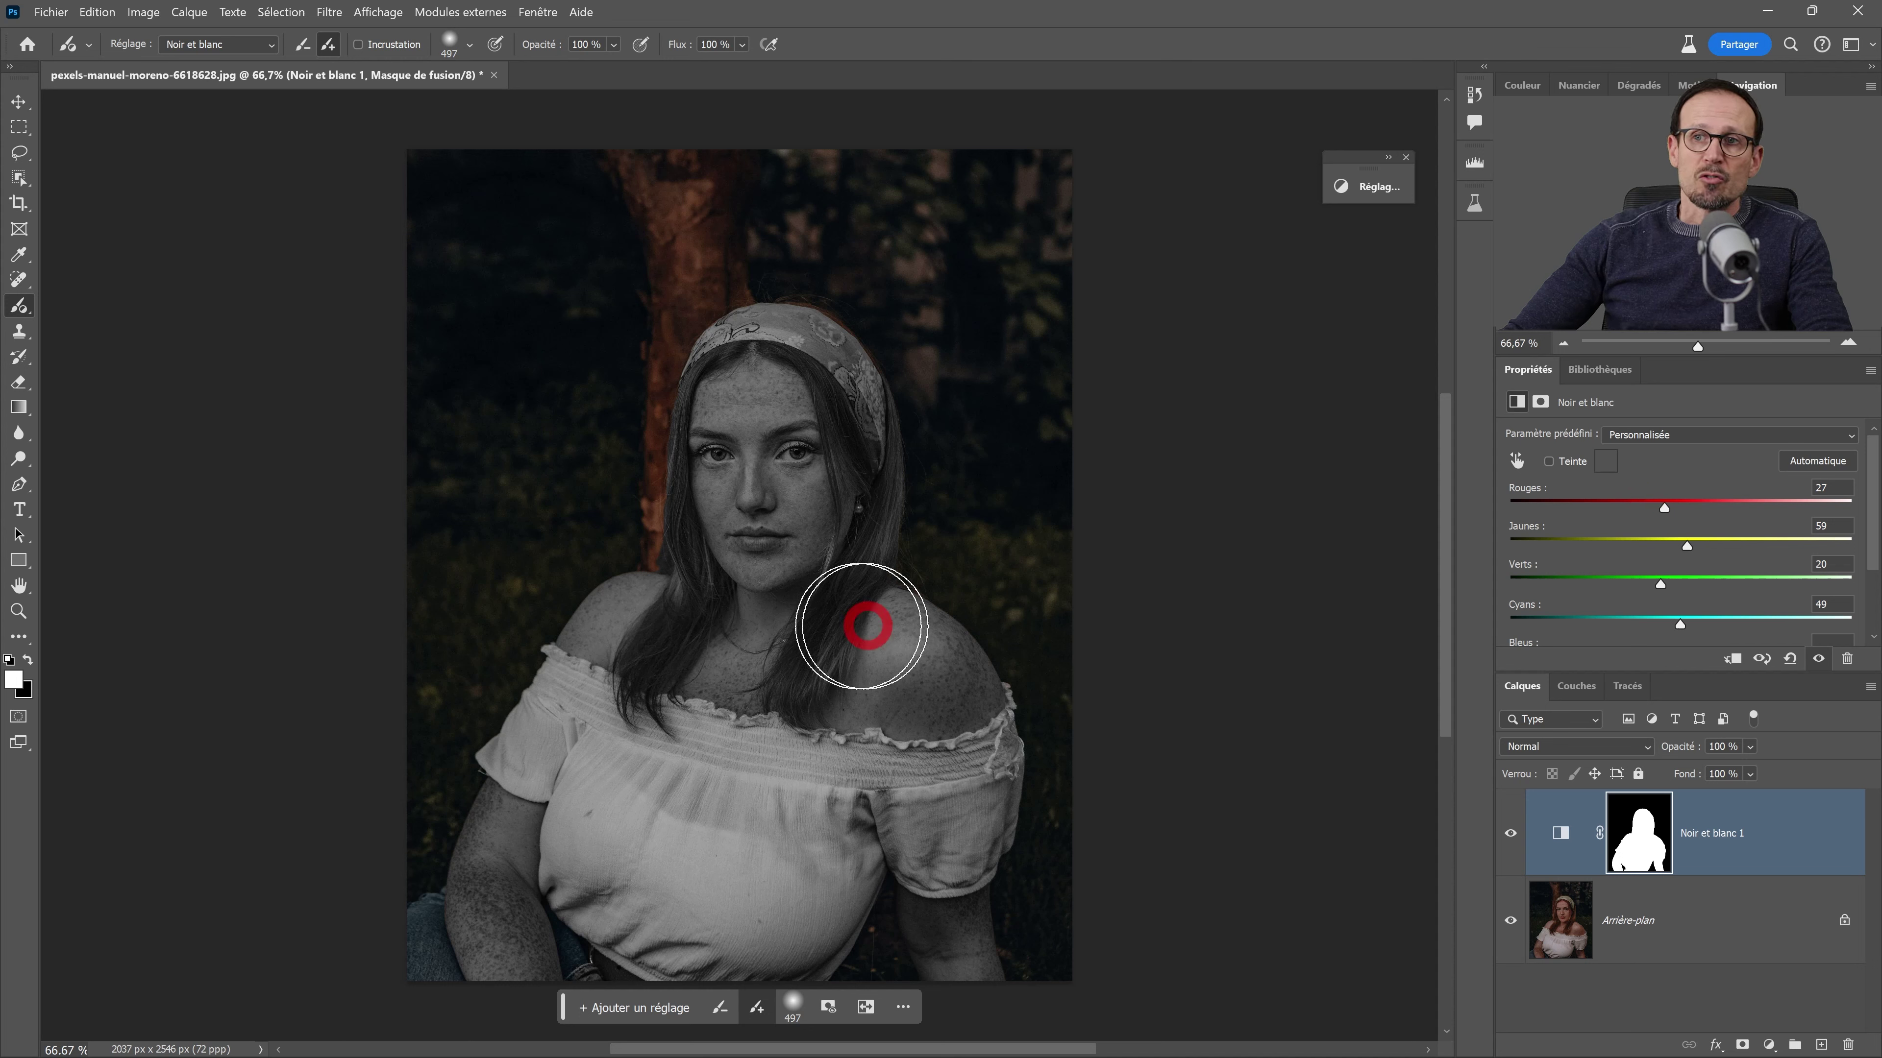
pyautogui.click(19, 305)
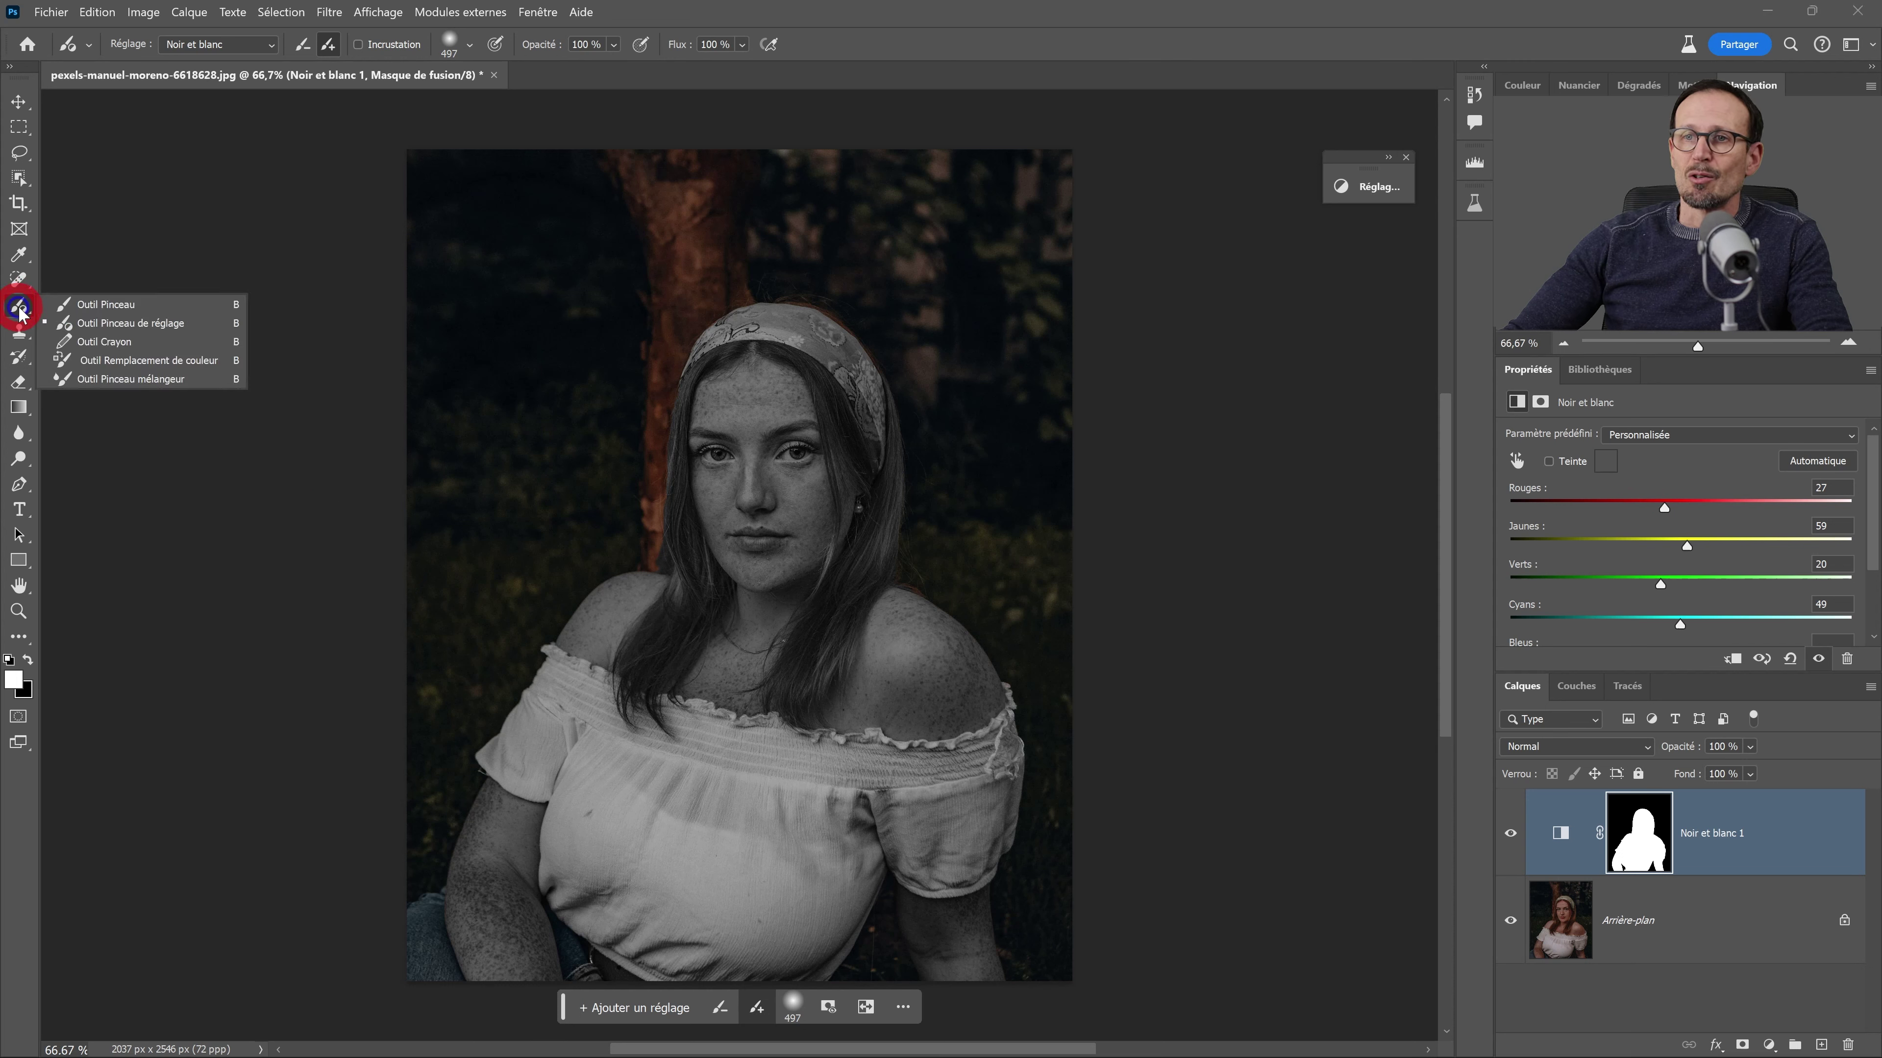
pyautogui.click(72, 331)
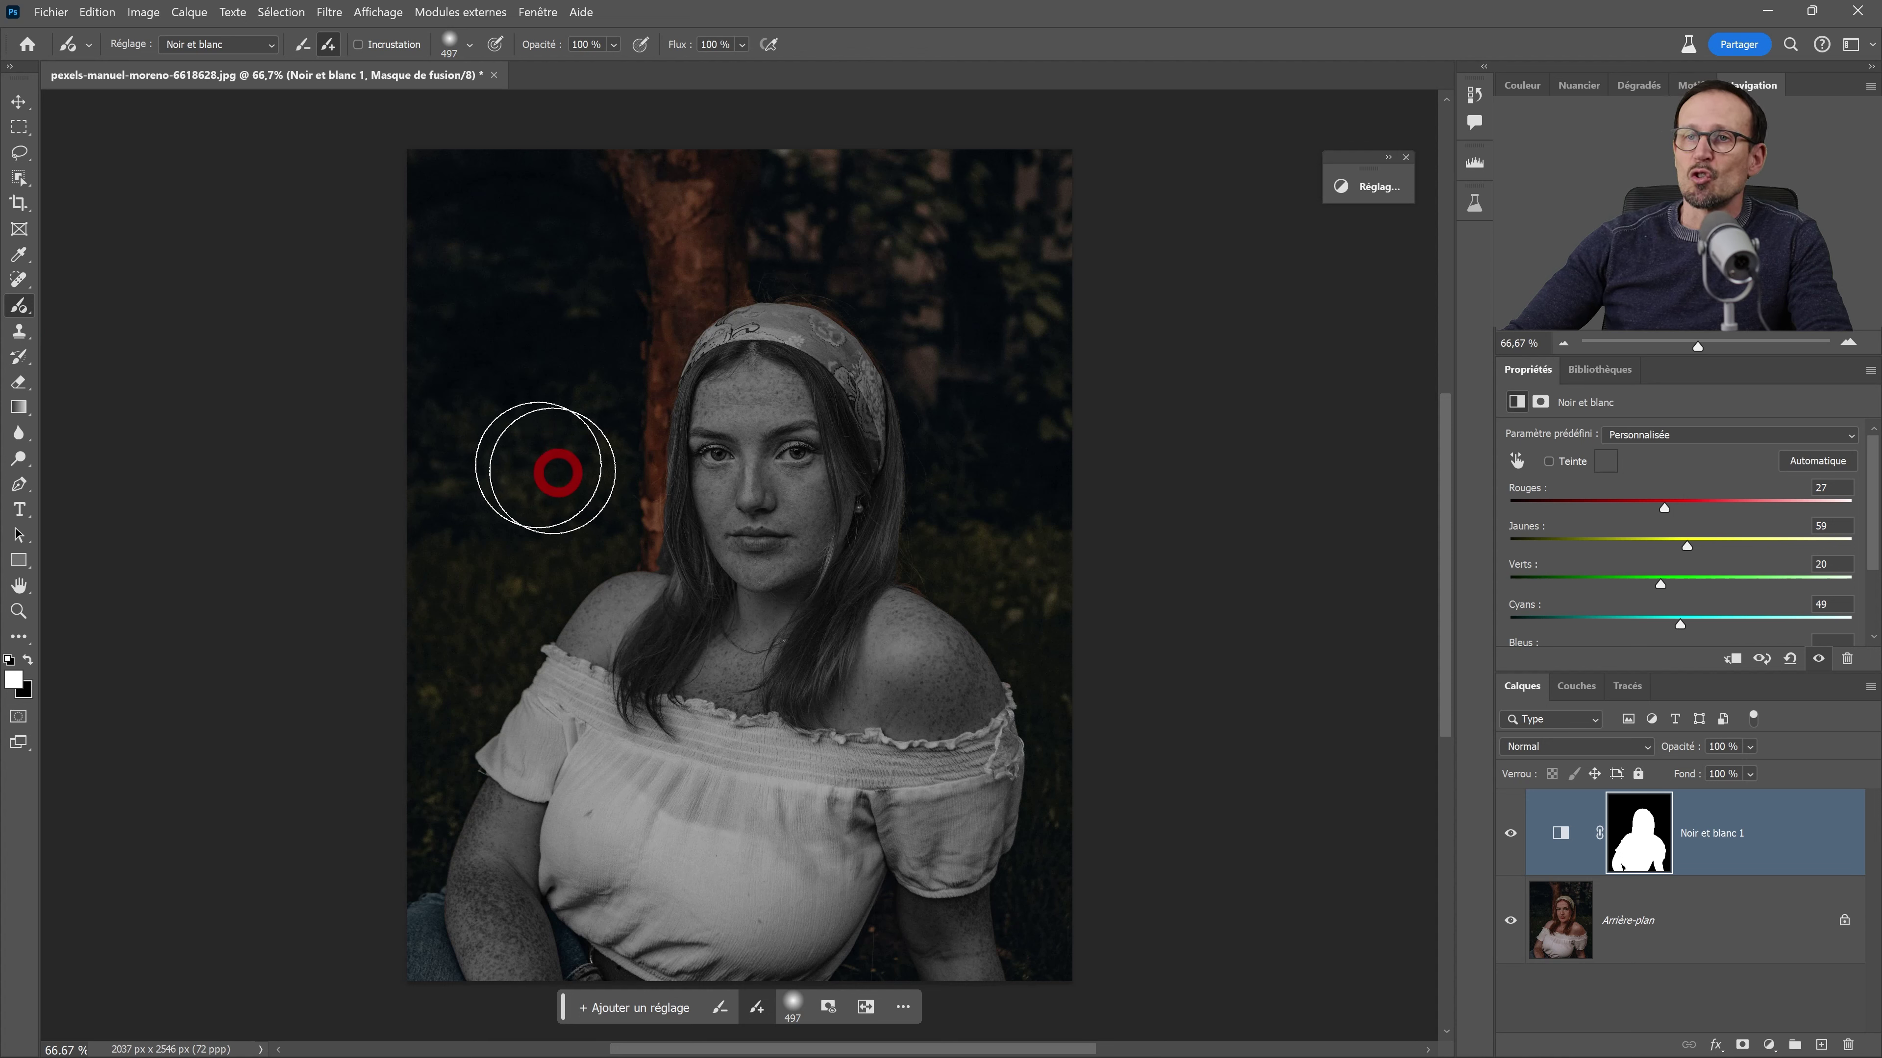
pyautogui.click(1579, 693)
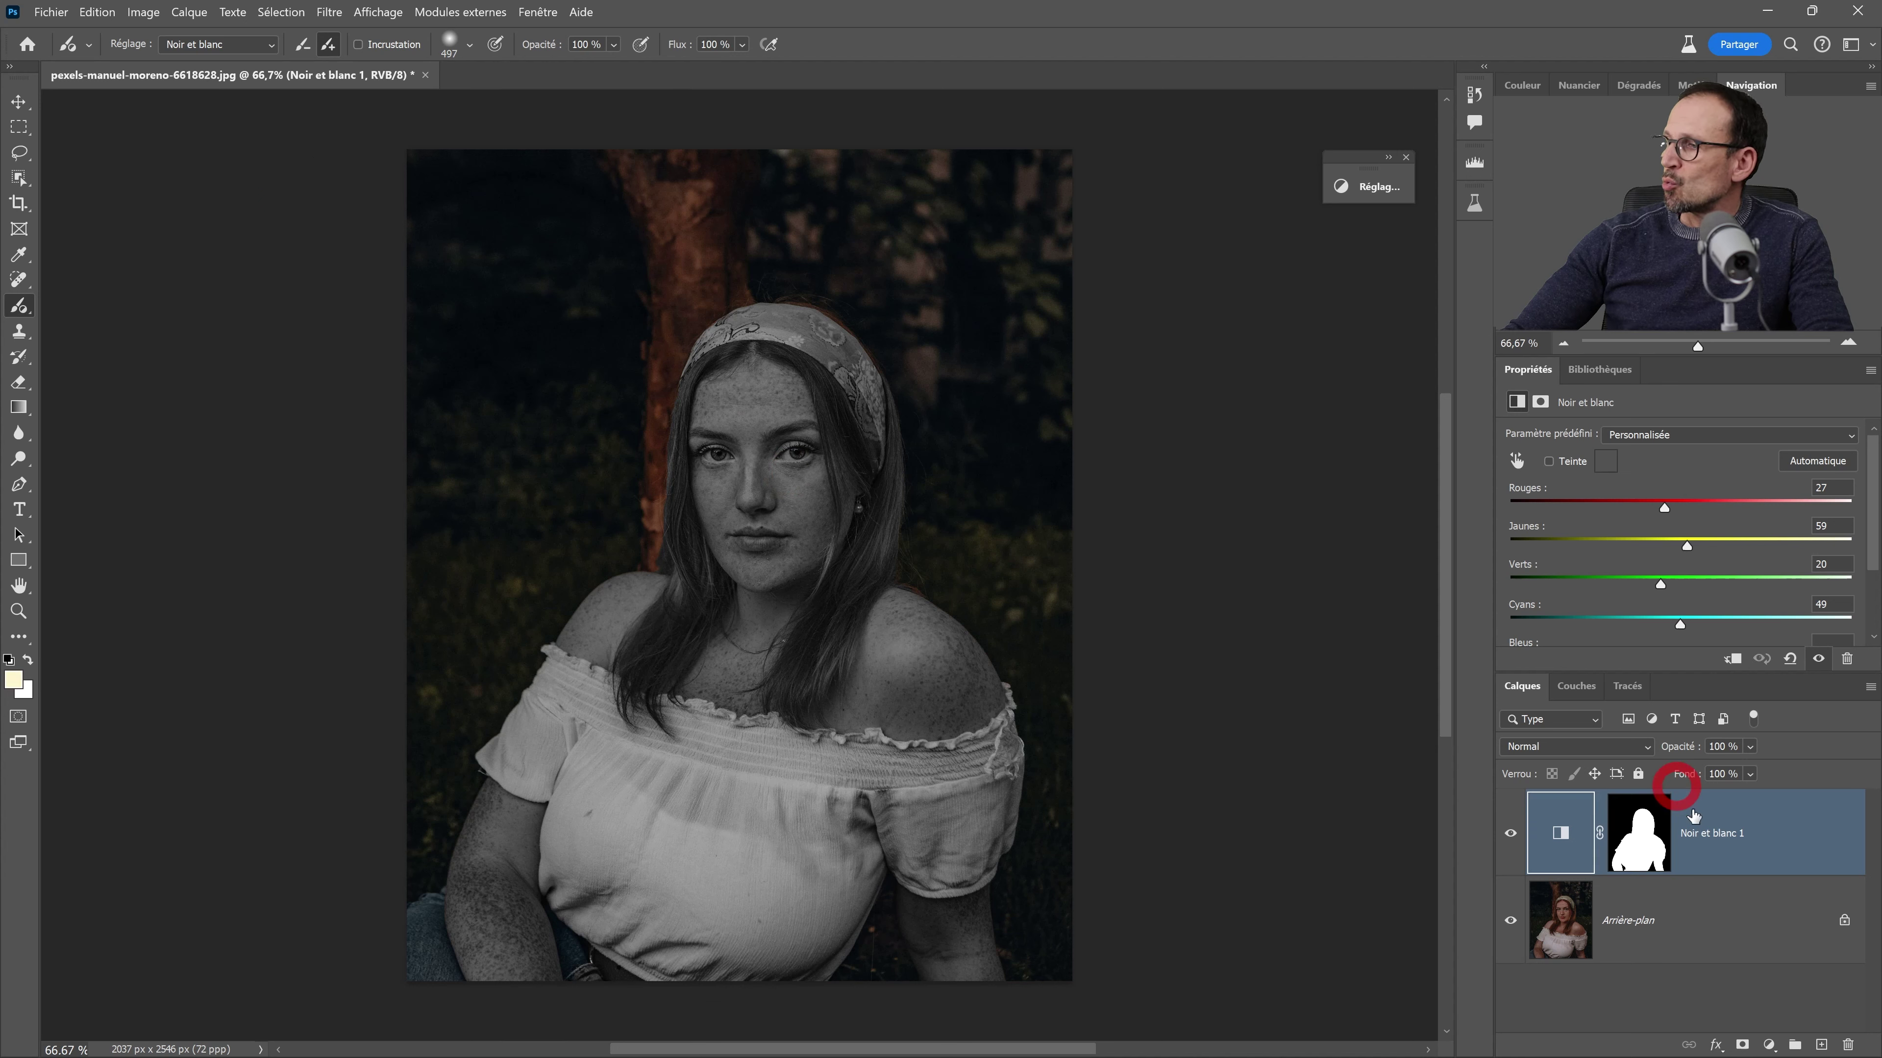
# - Add a new empty layer and paint another Noir et blanc adjustment onto the photo
pyautogui.click(1821, 1045)
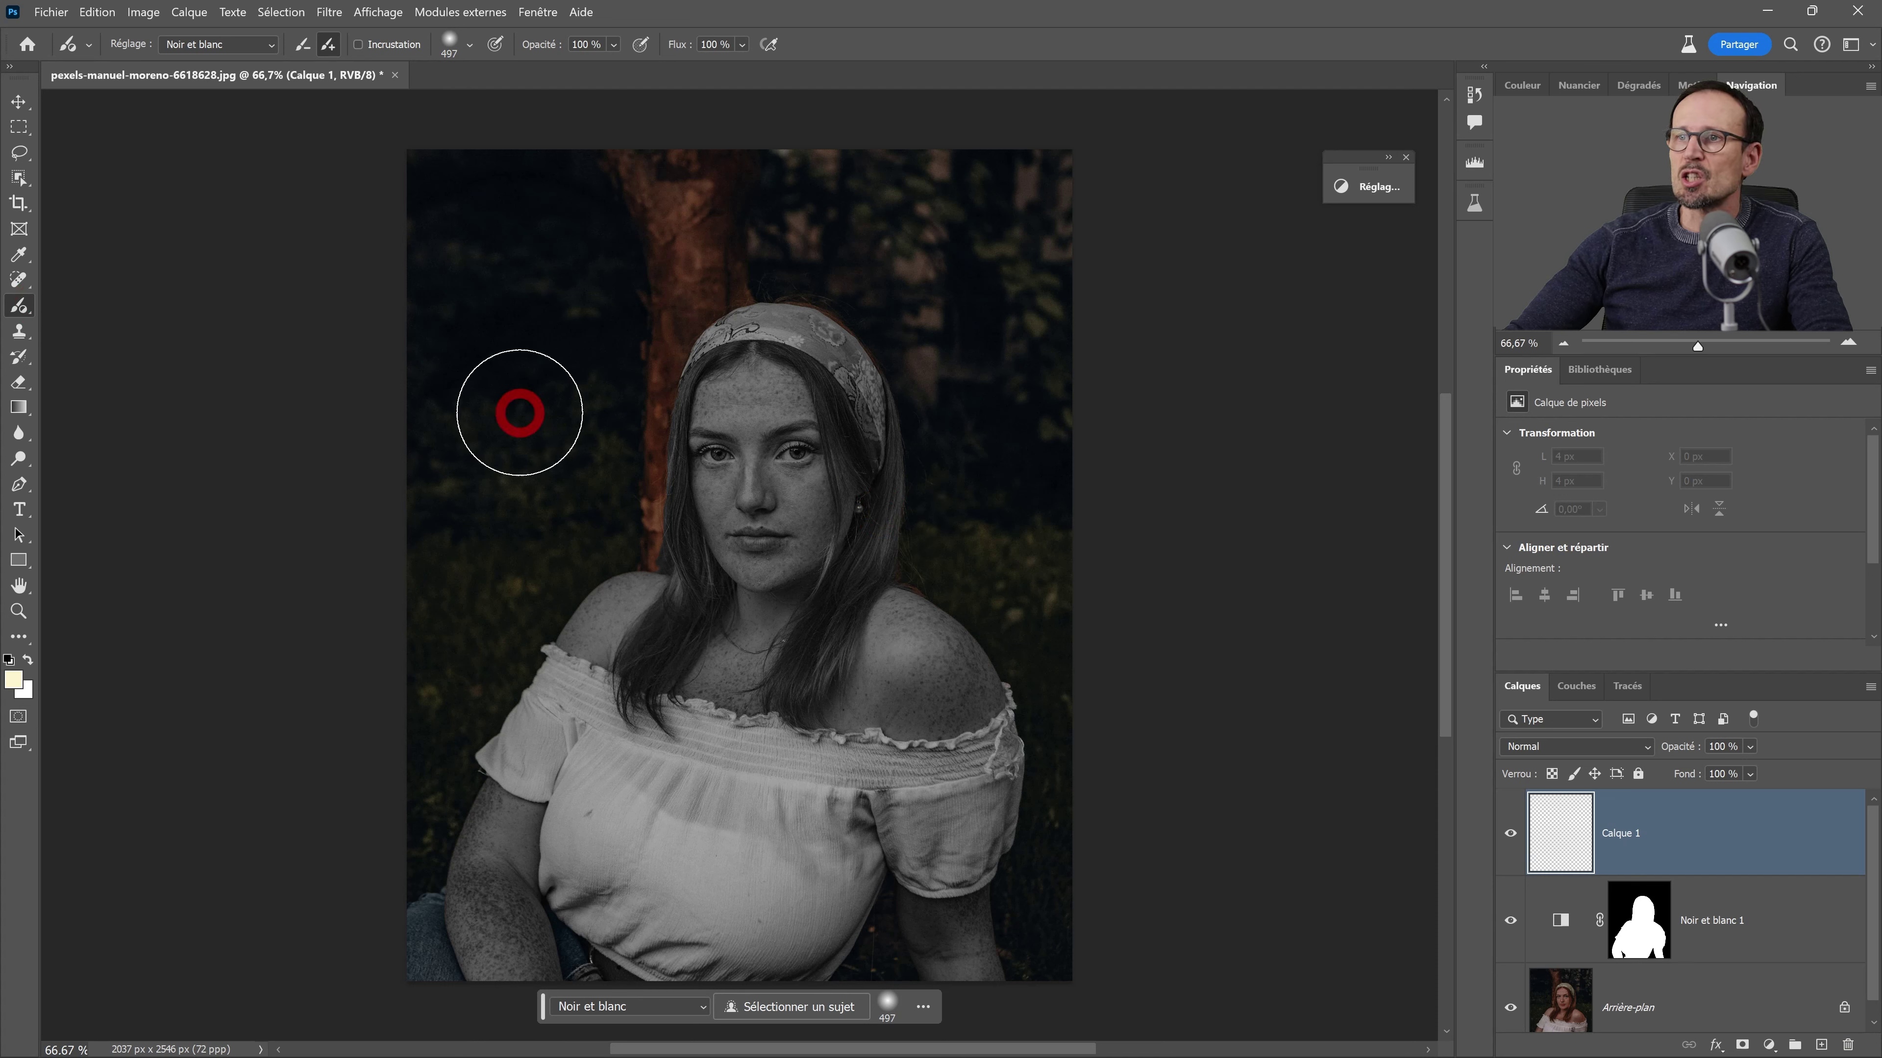
pyautogui.moveTo(681, 341); pyautogui.dragTo(697, 370)
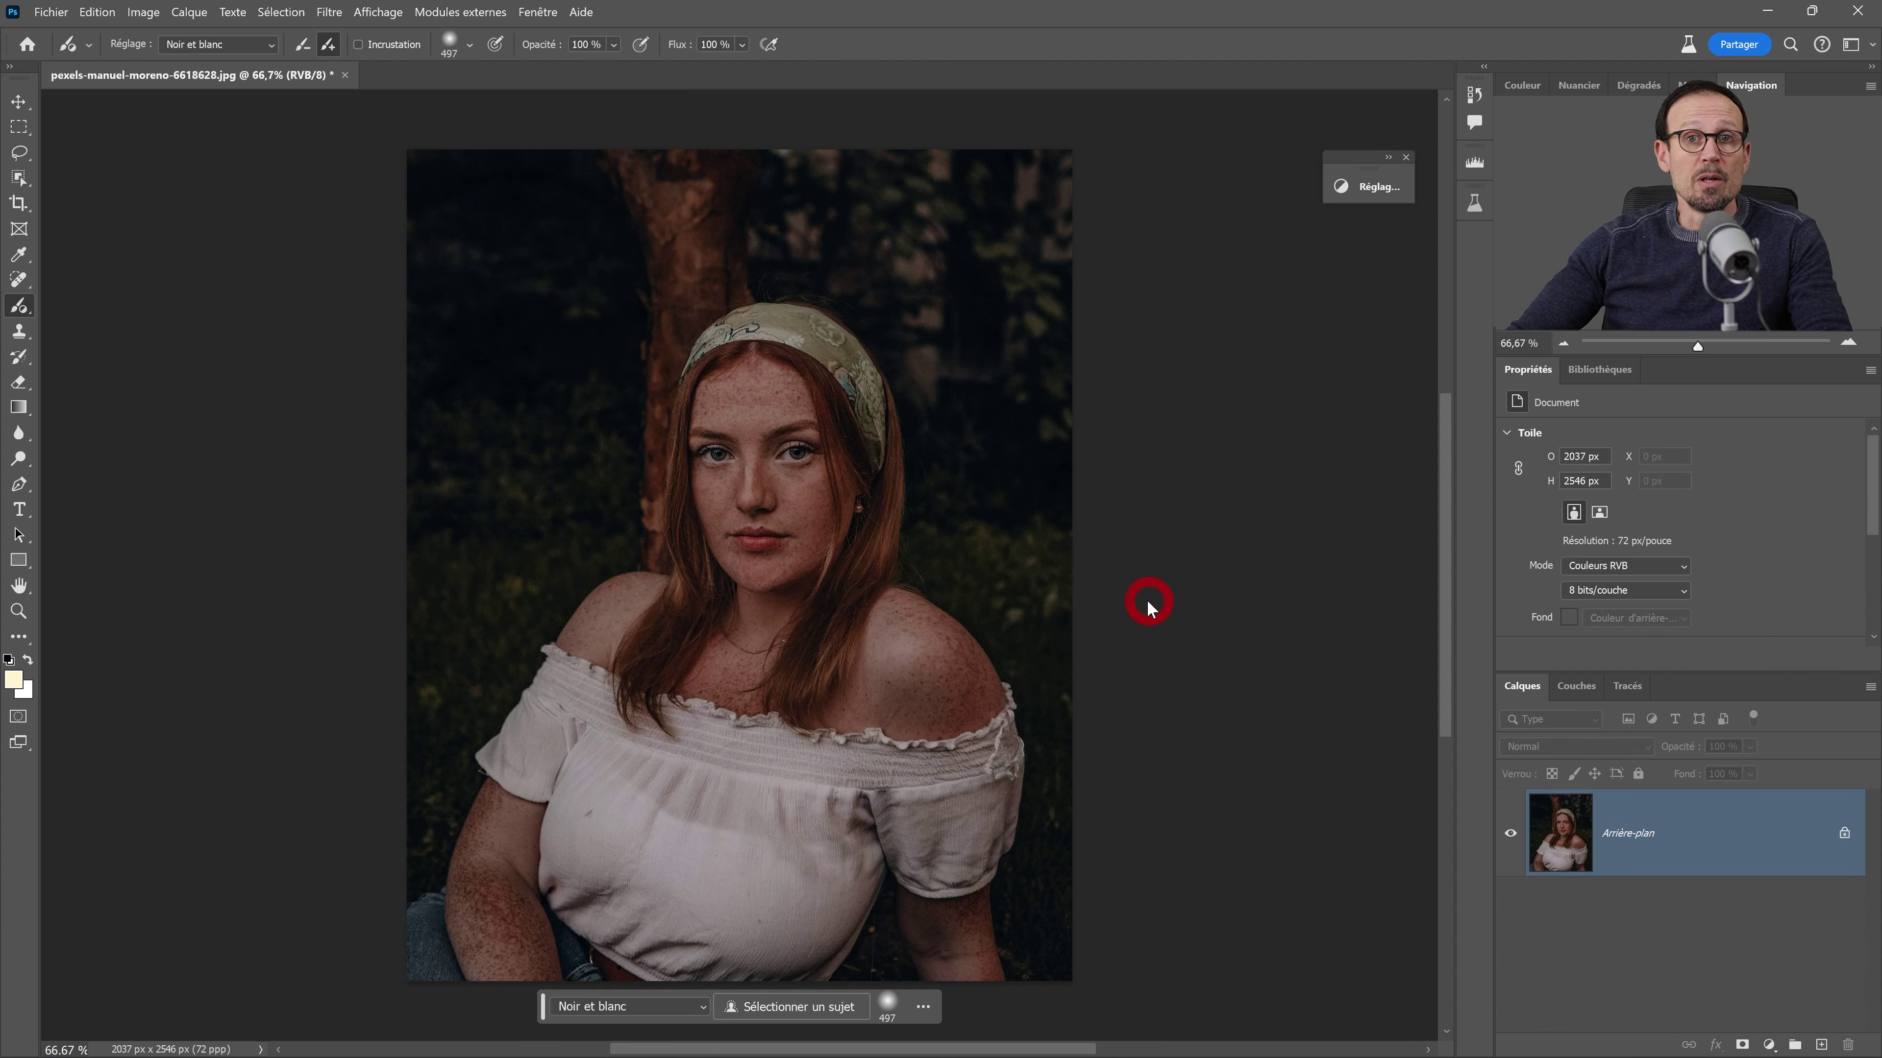
# - Select the woman as subject and return to the Adjustment Brush set to Noir et blanc
pyautogui.moveTo(840, 512); pyautogui.dragTo(746, 480)
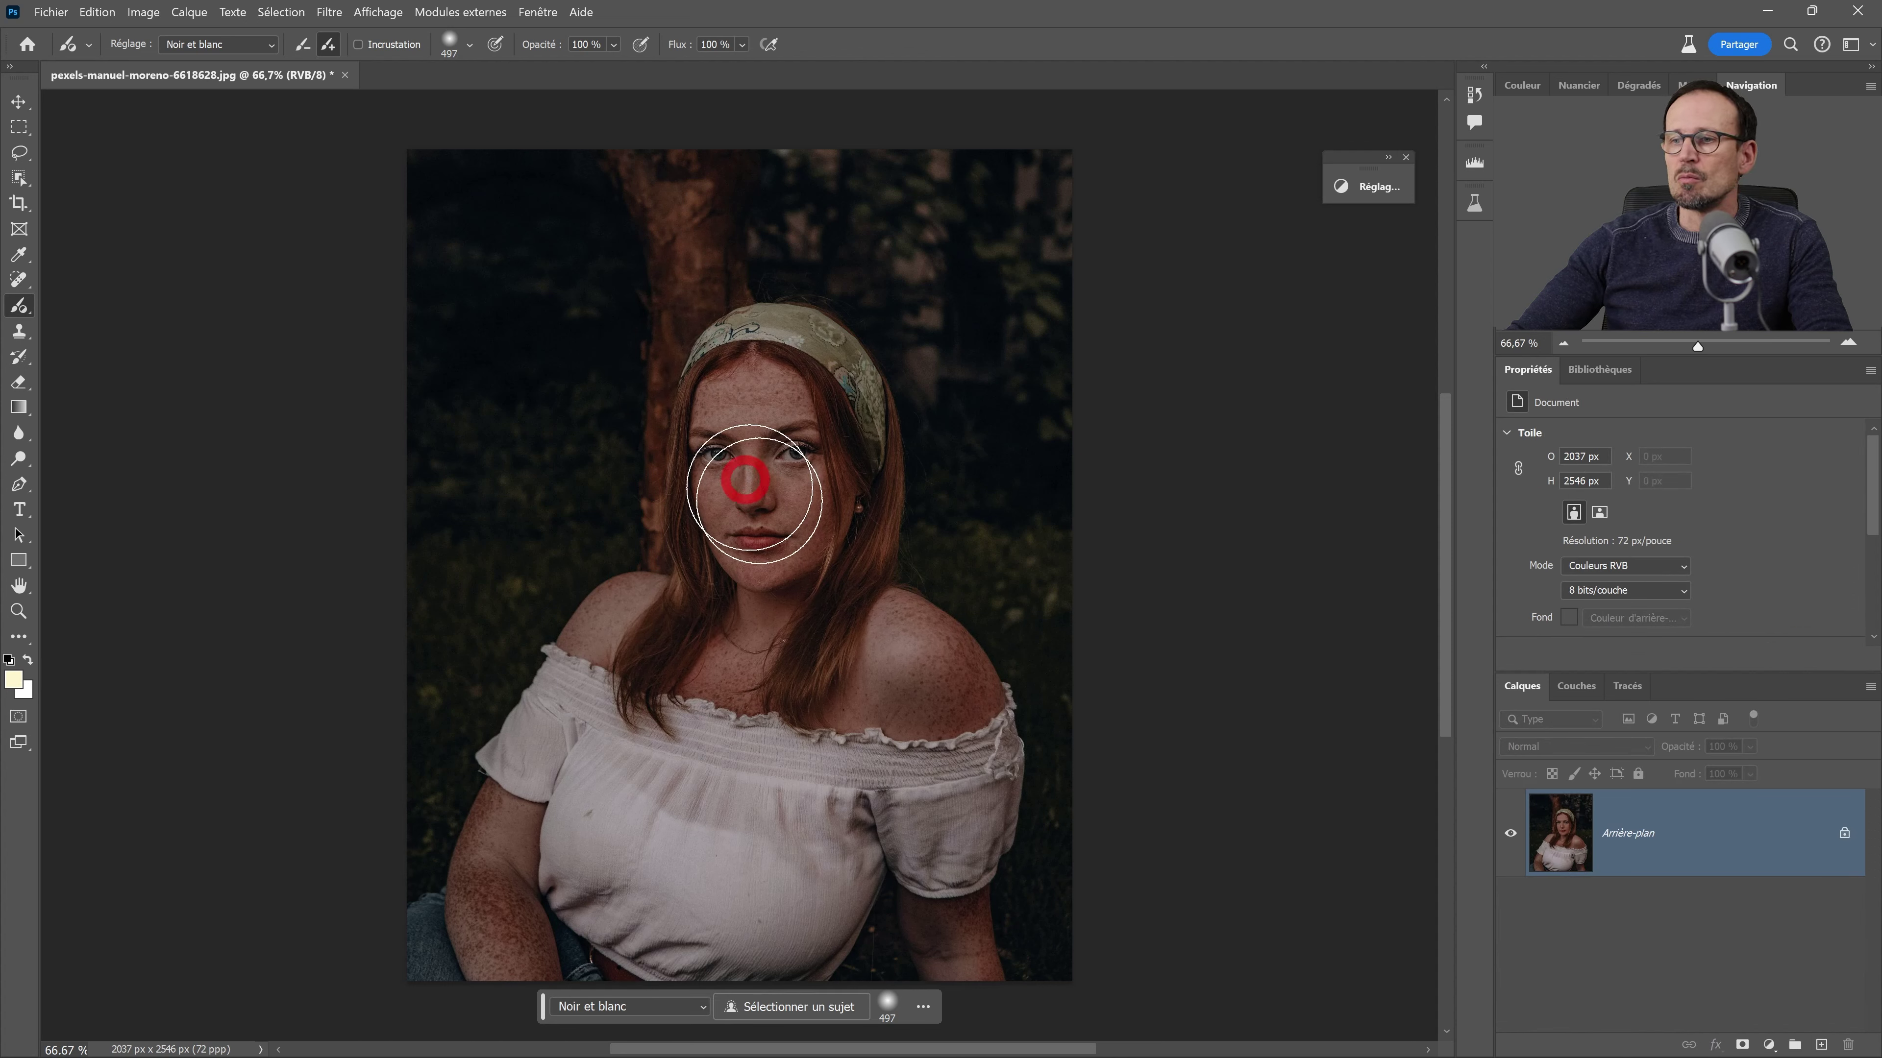
pyautogui.press('v')
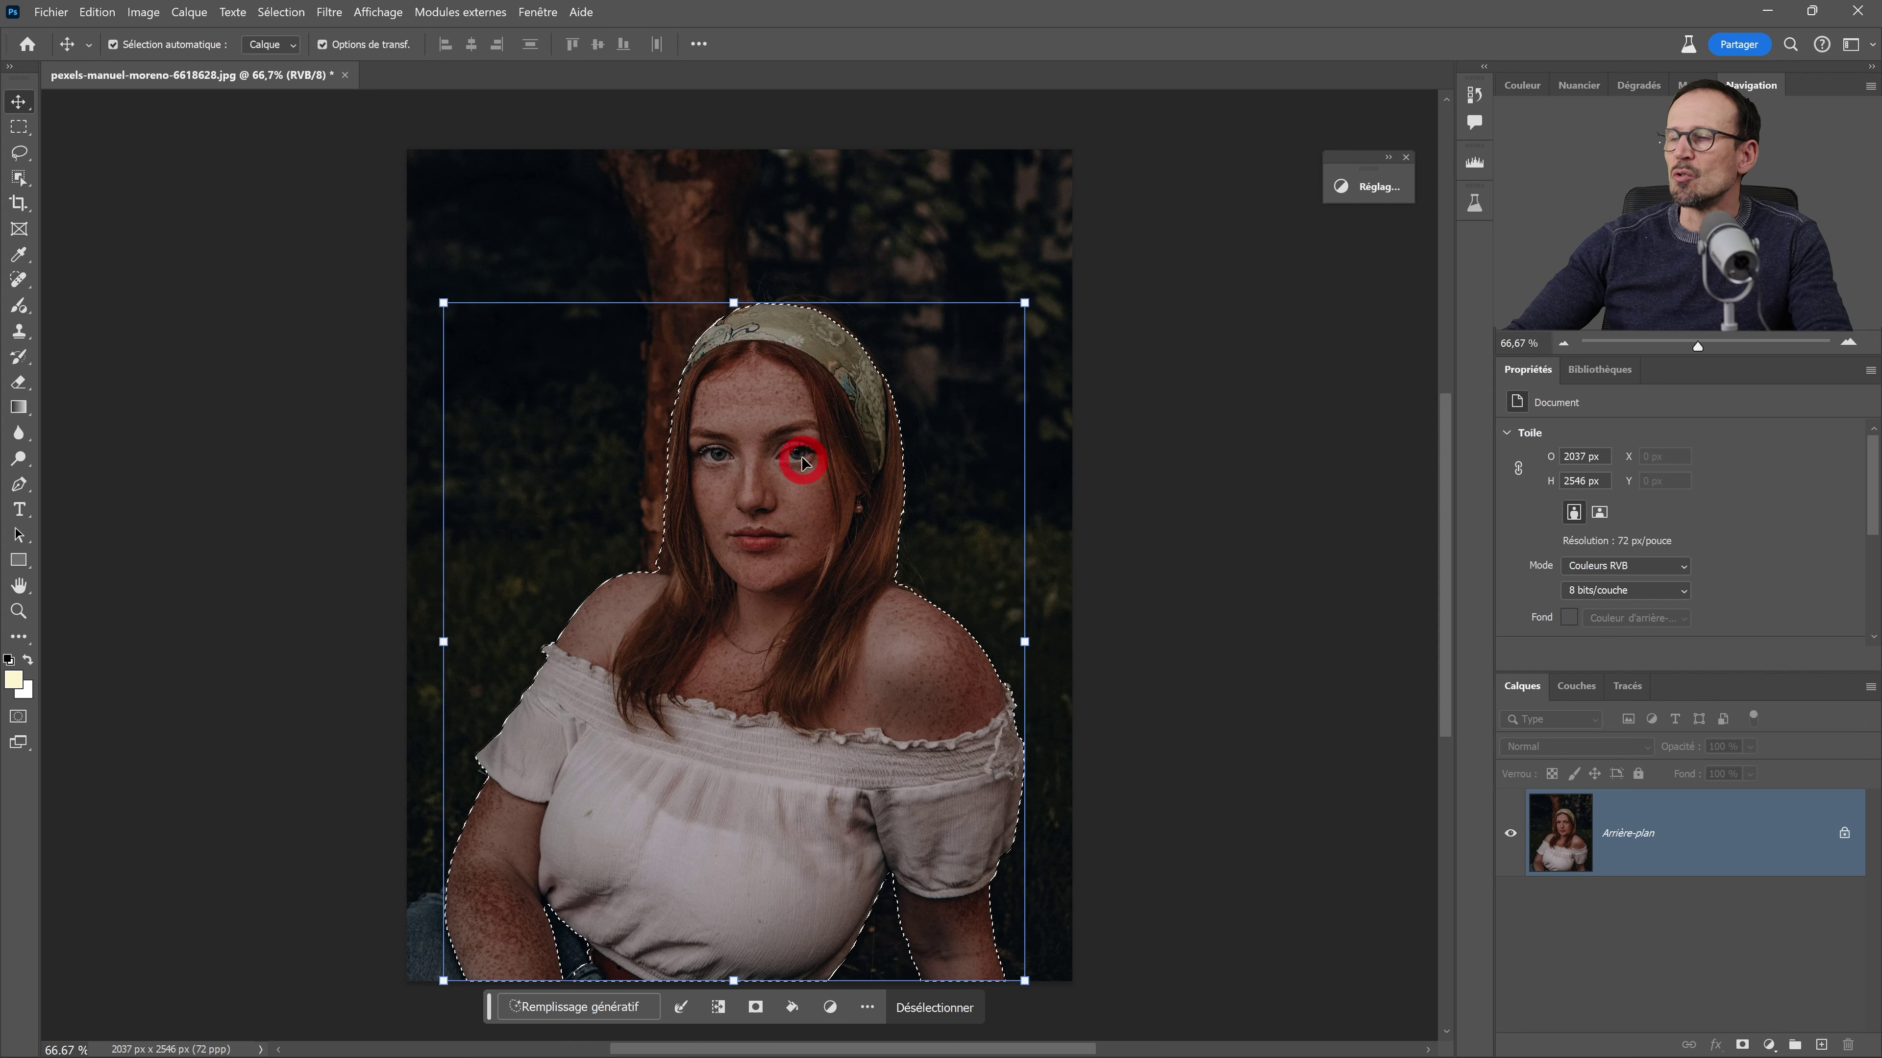
pyautogui.click(322, 44)
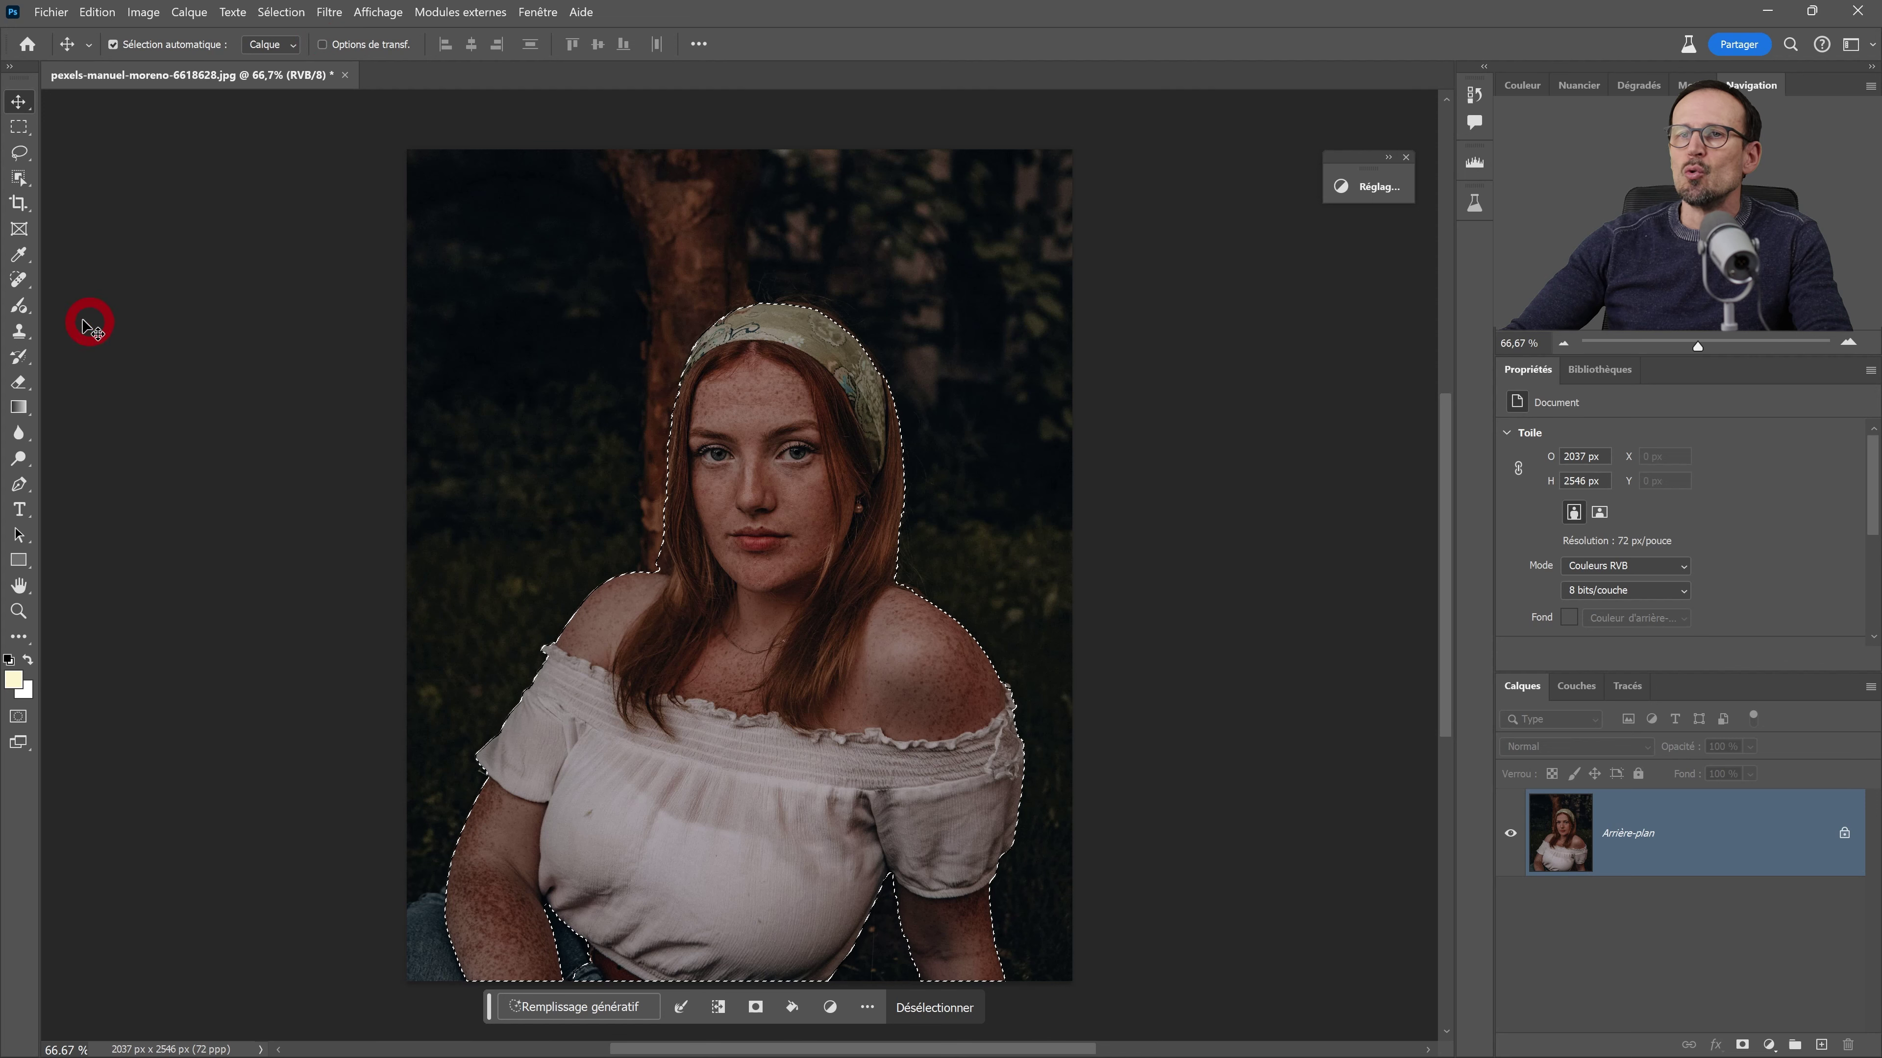
pyautogui.moveTo(19, 305); pyautogui.dragTo(97, 332)
pyautogui.click(97, 331)
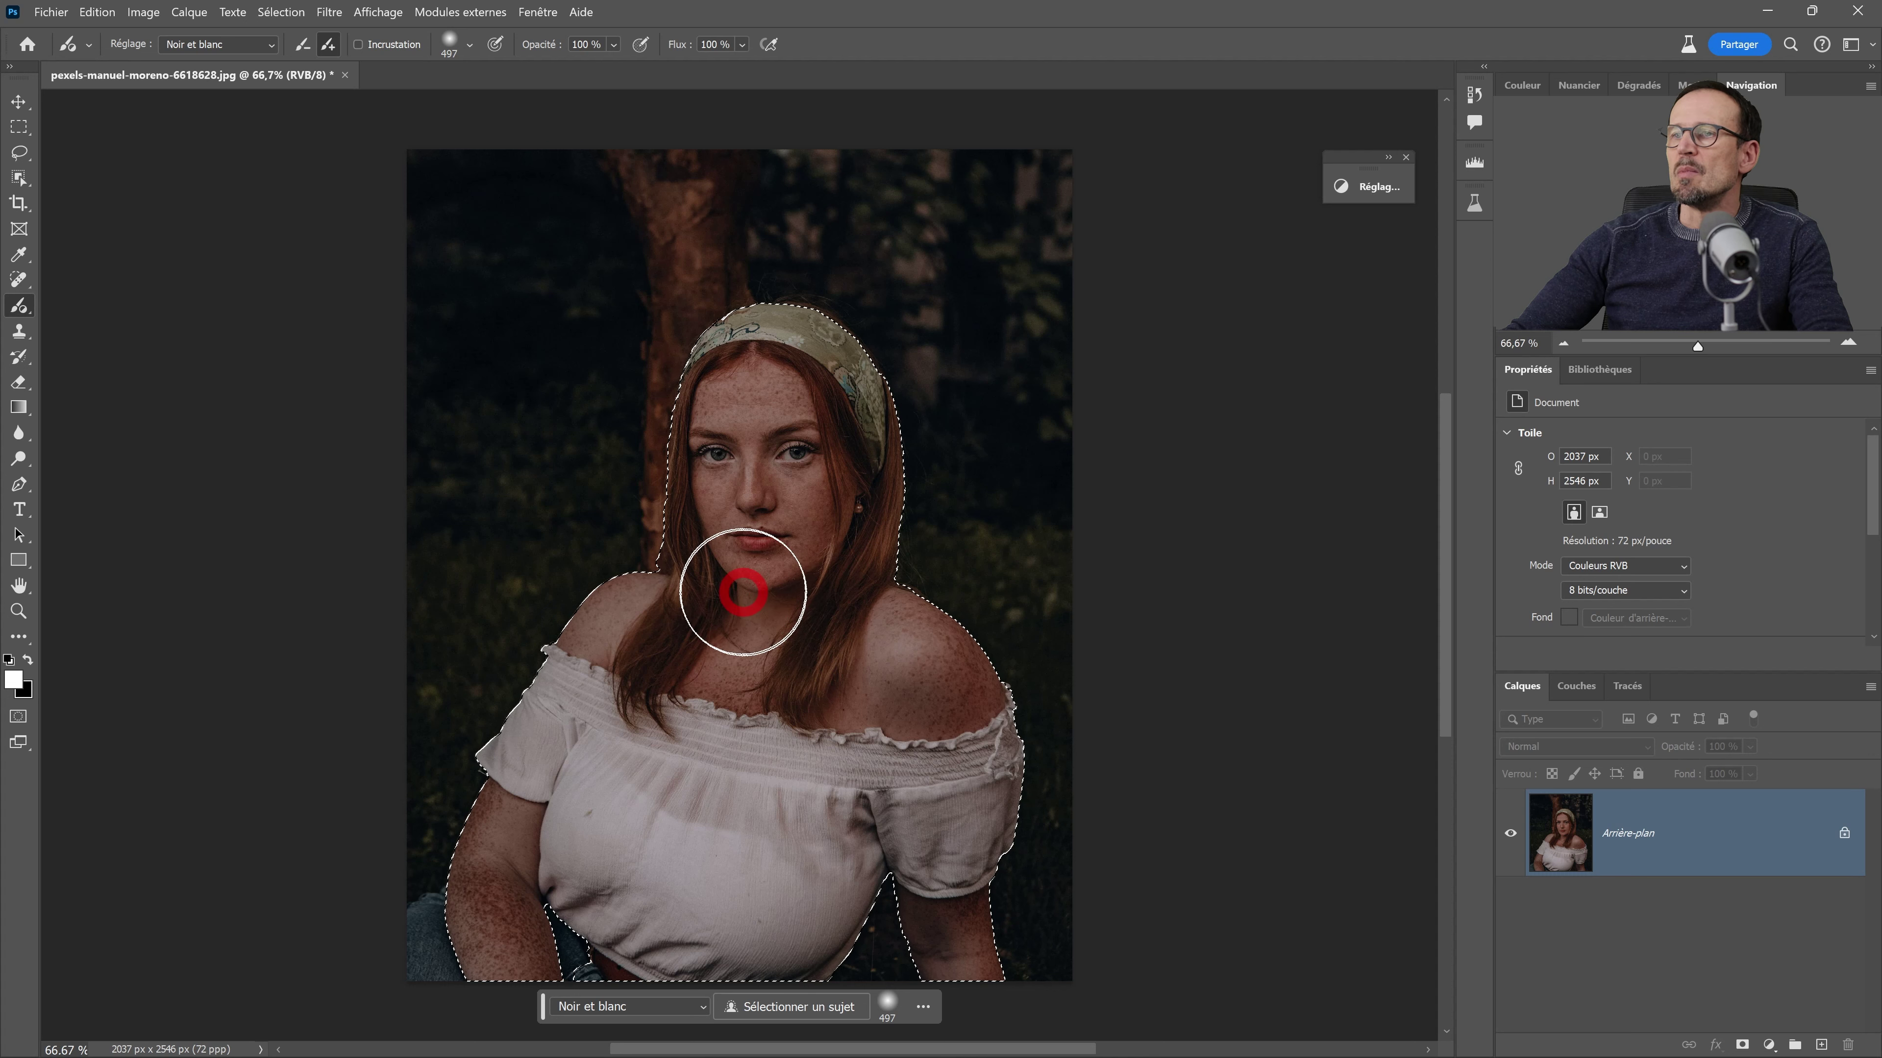
# - Brush over the woman to create a masked Noir et blanc 1 layer, keeping the forest in colour
pyautogui.moveTo(735, 601); pyautogui.dragTo(799, 377)
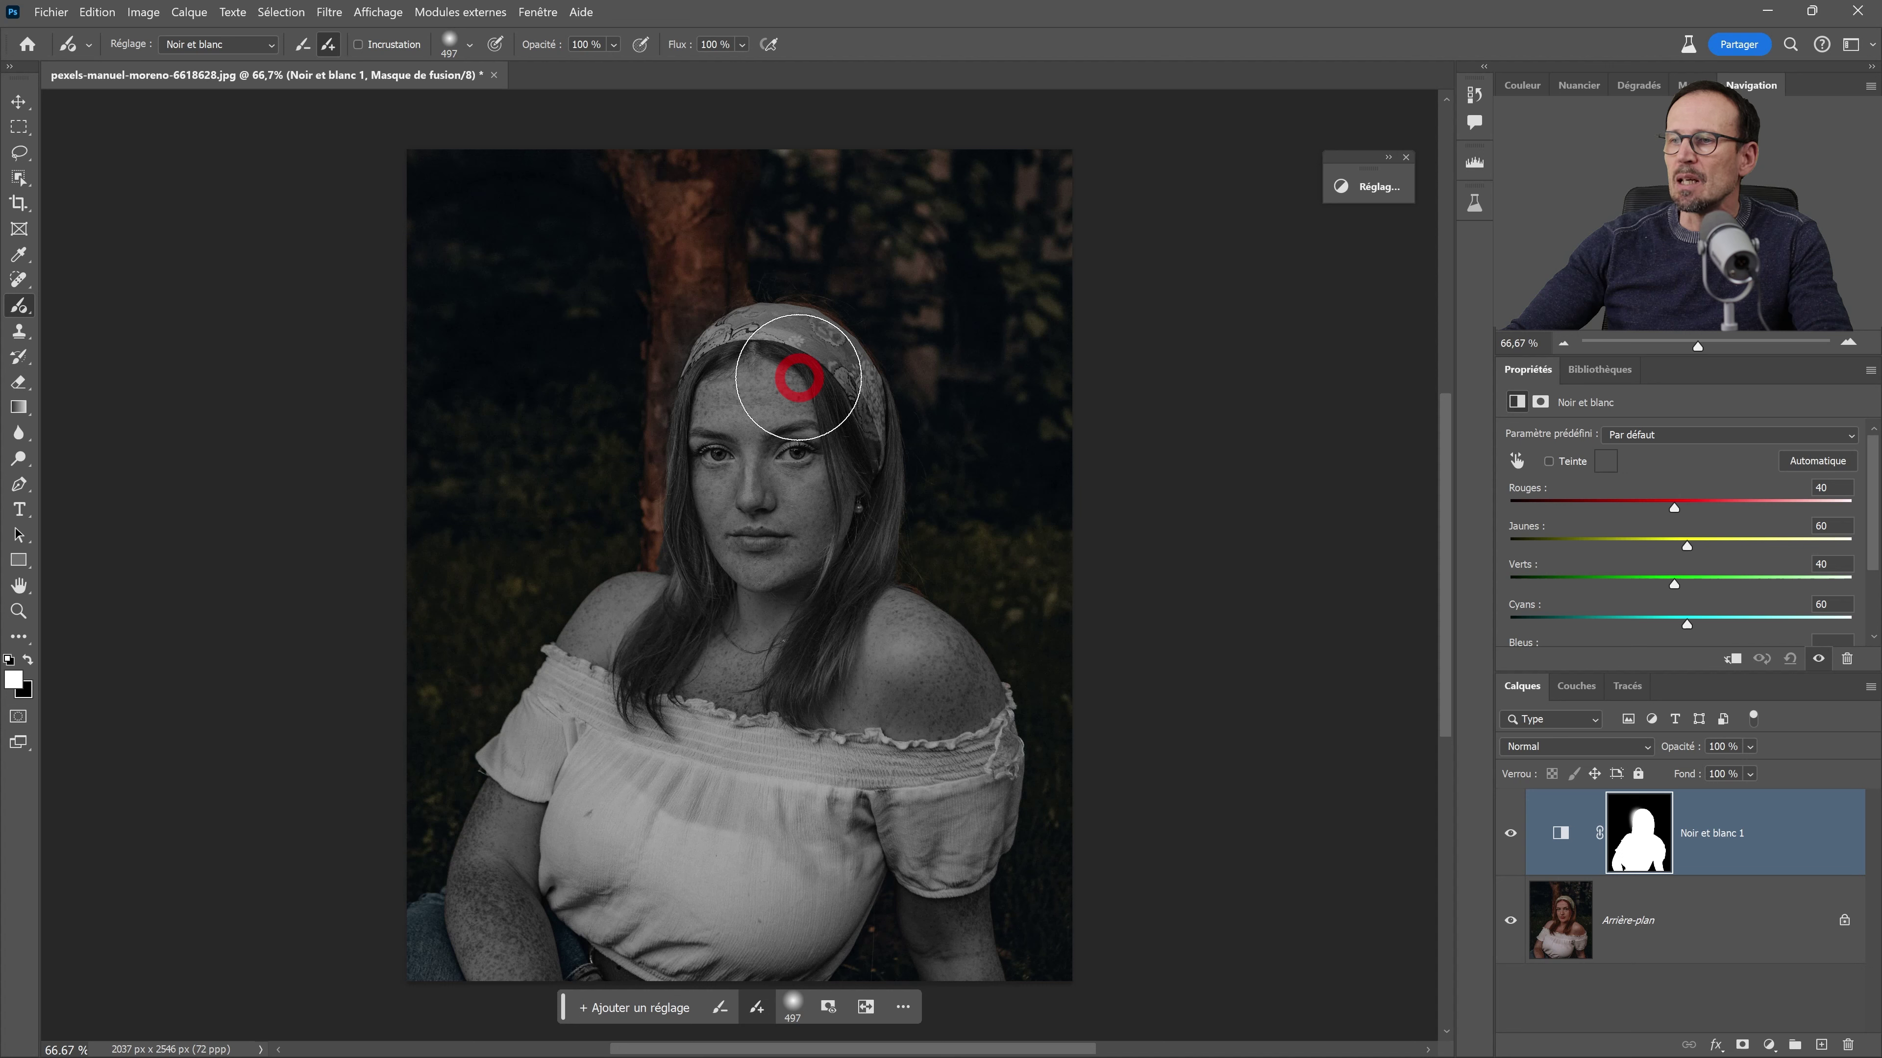
pyautogui.click(1430, 779)
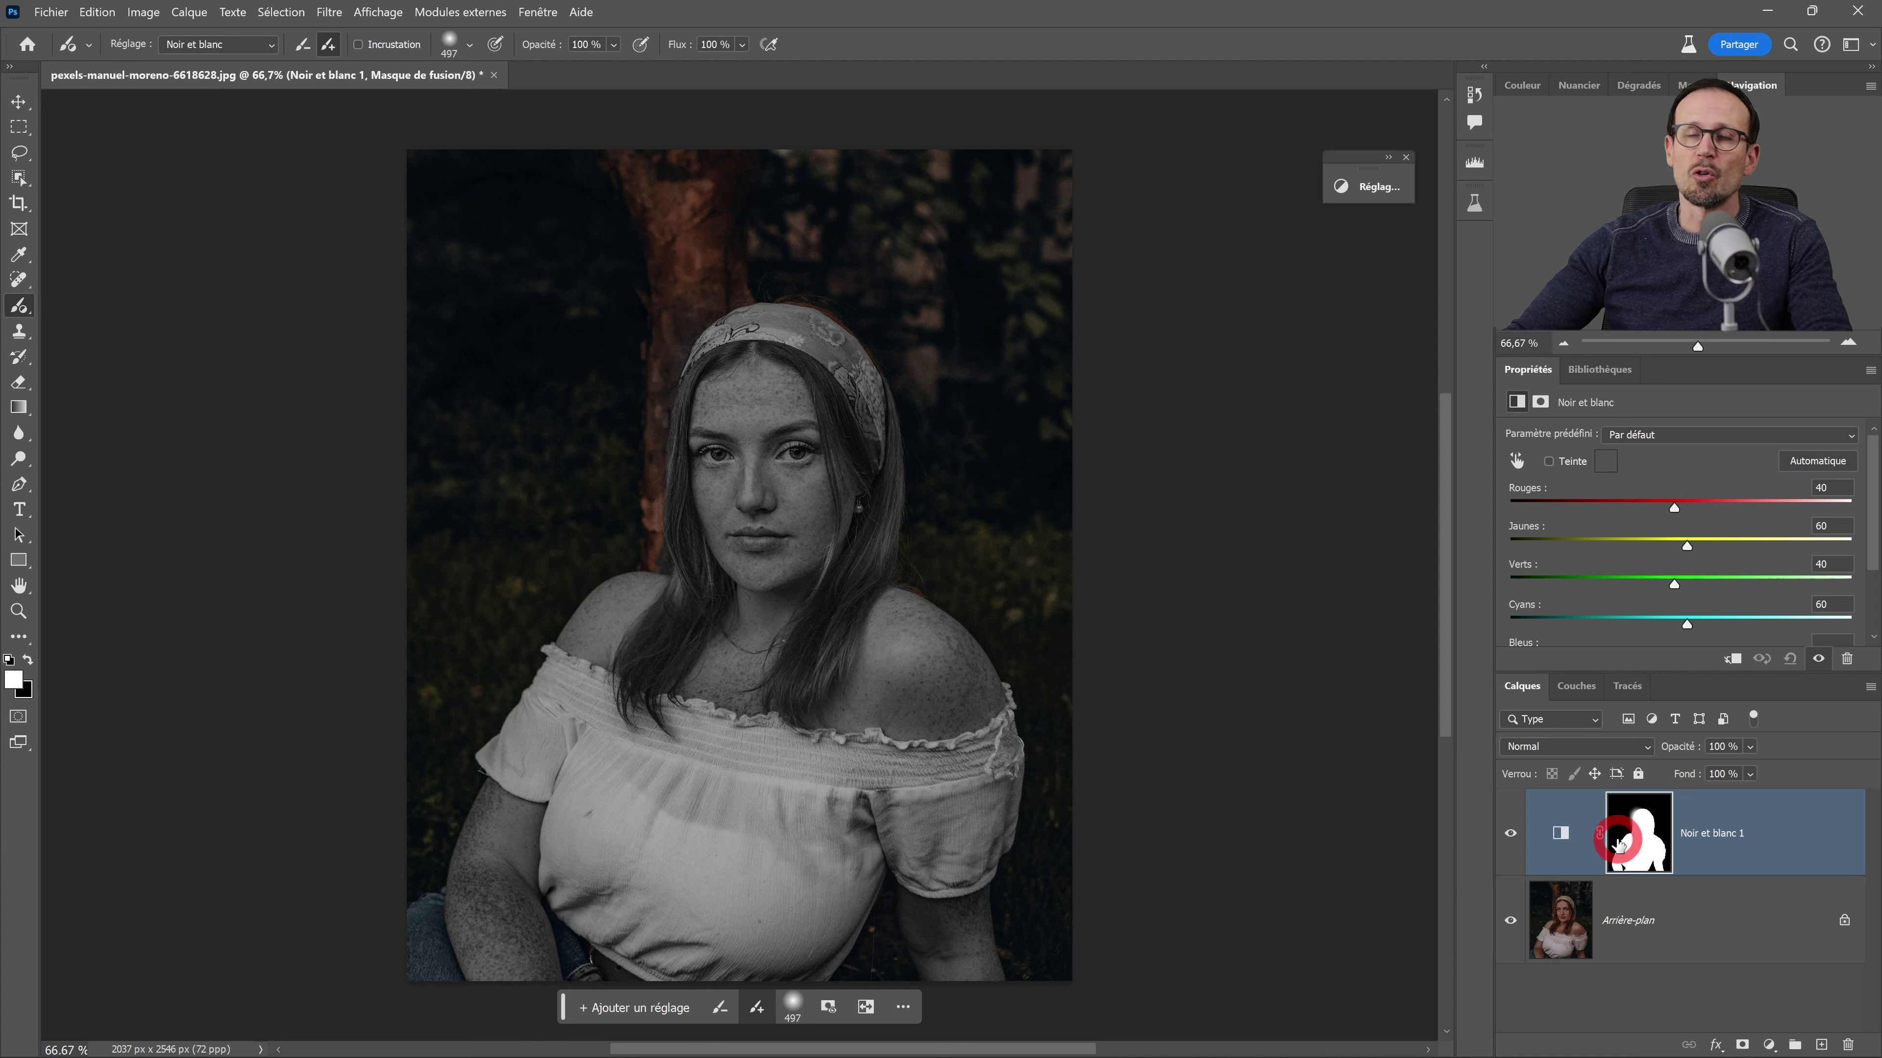
pyautogui.click(1544, 832)
pyautogui.moveTo(1100, 727); pyautogui.dragTo(1001, 634)
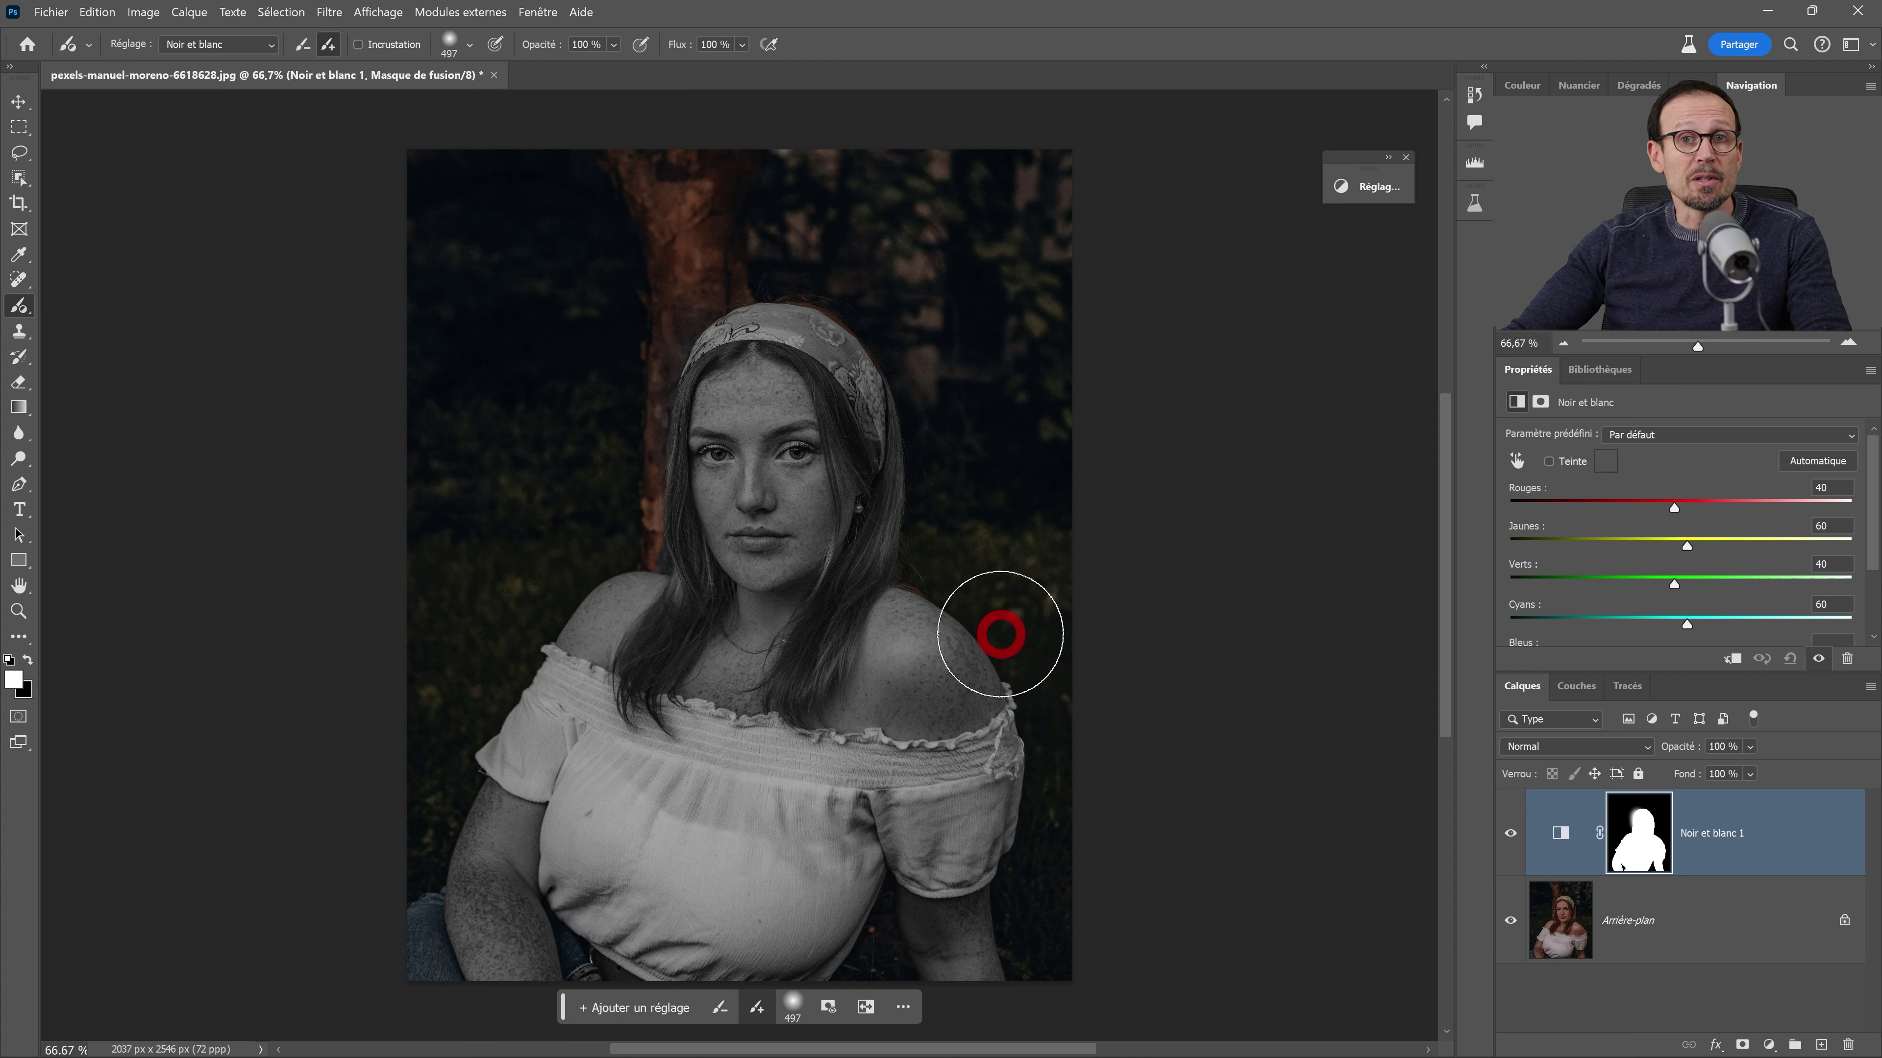
pyautogui.moveTo(1001, 634); pyautogui.dragTo(909, 573)
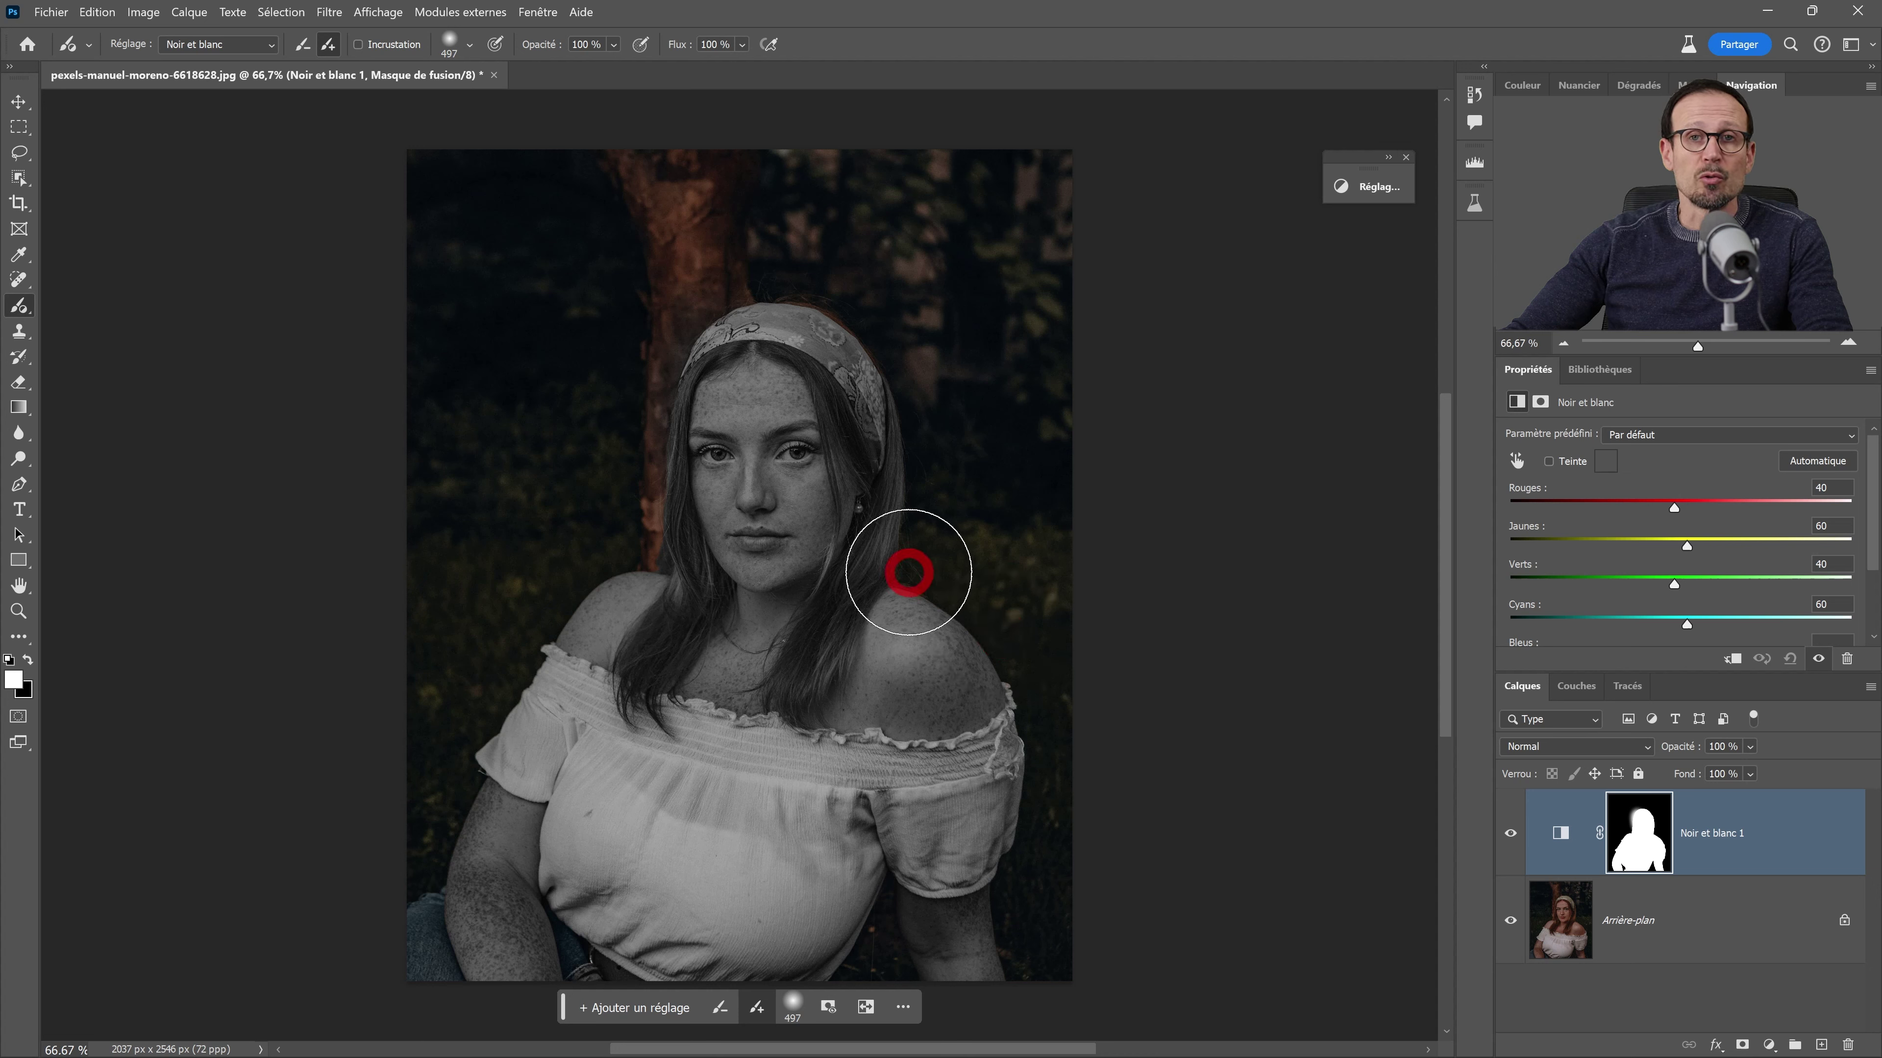
pyautogui.moveTo(909, 573); pyautogui.dragTo(635, 371)
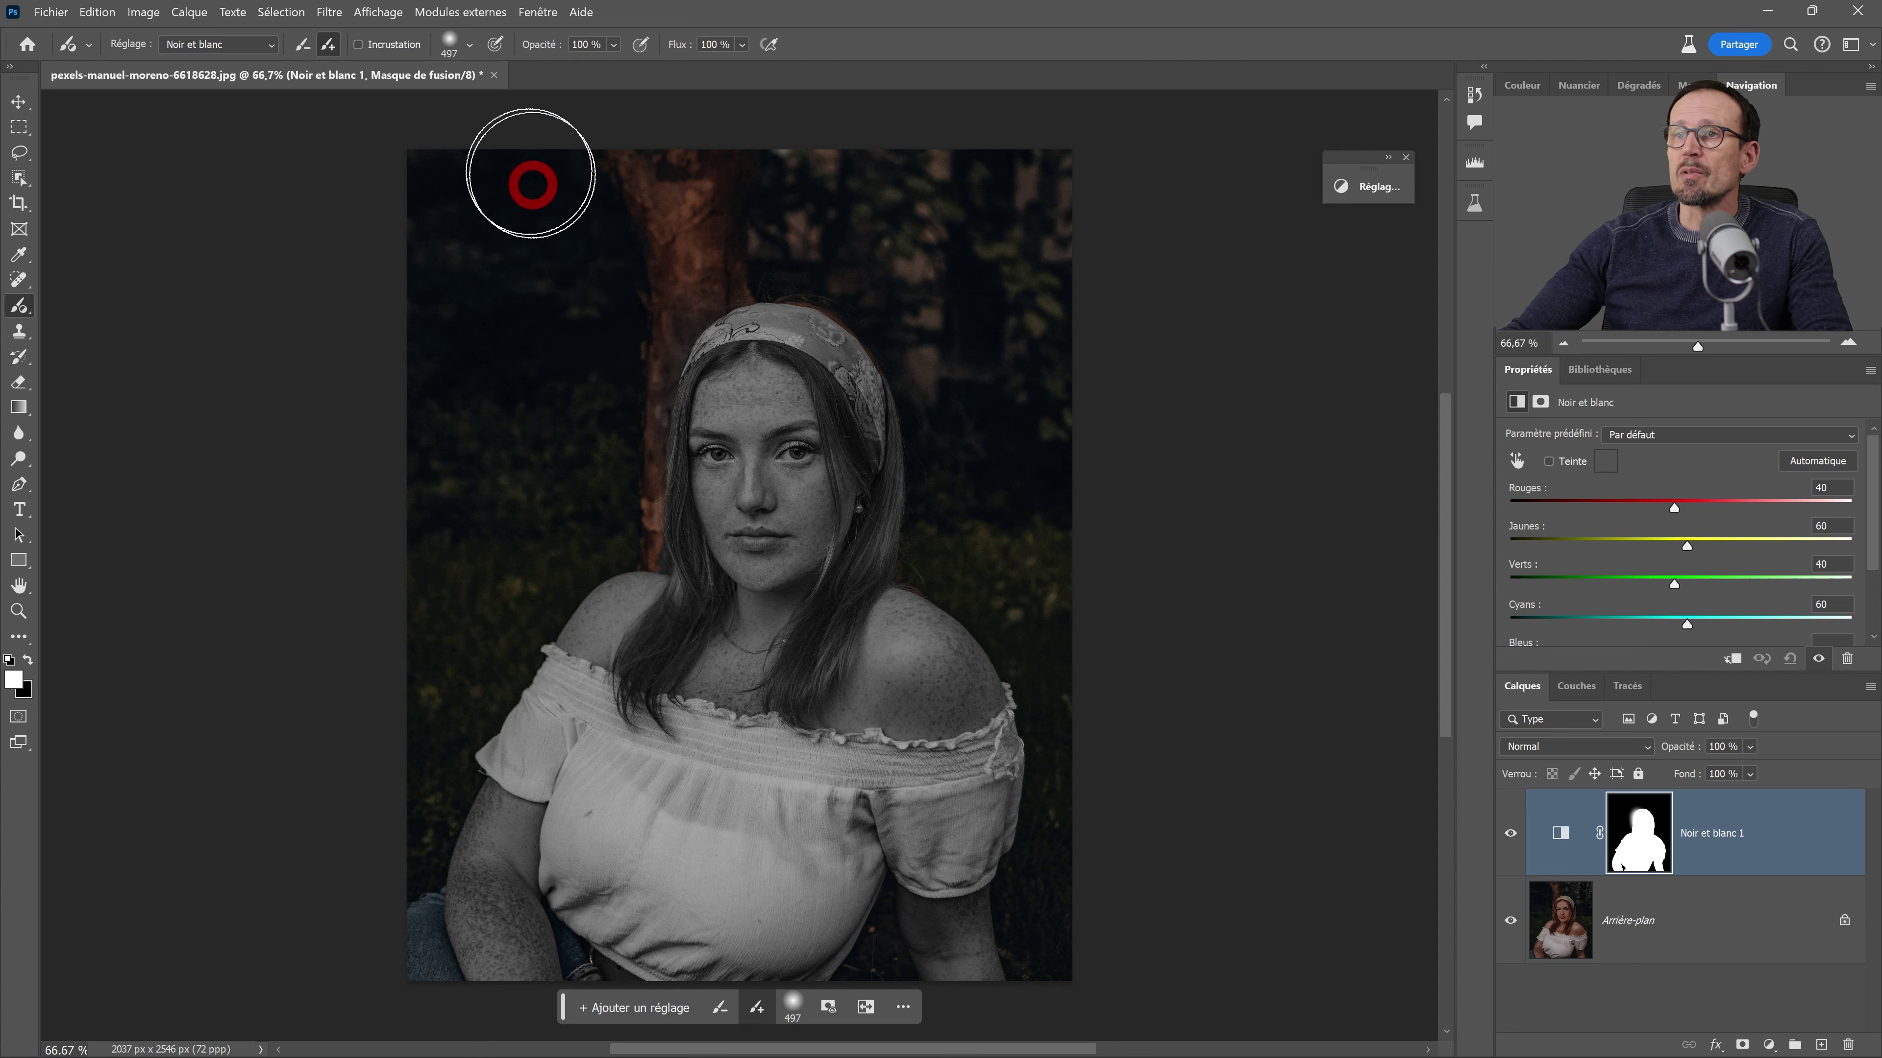
pyautogui.click(538, 13)
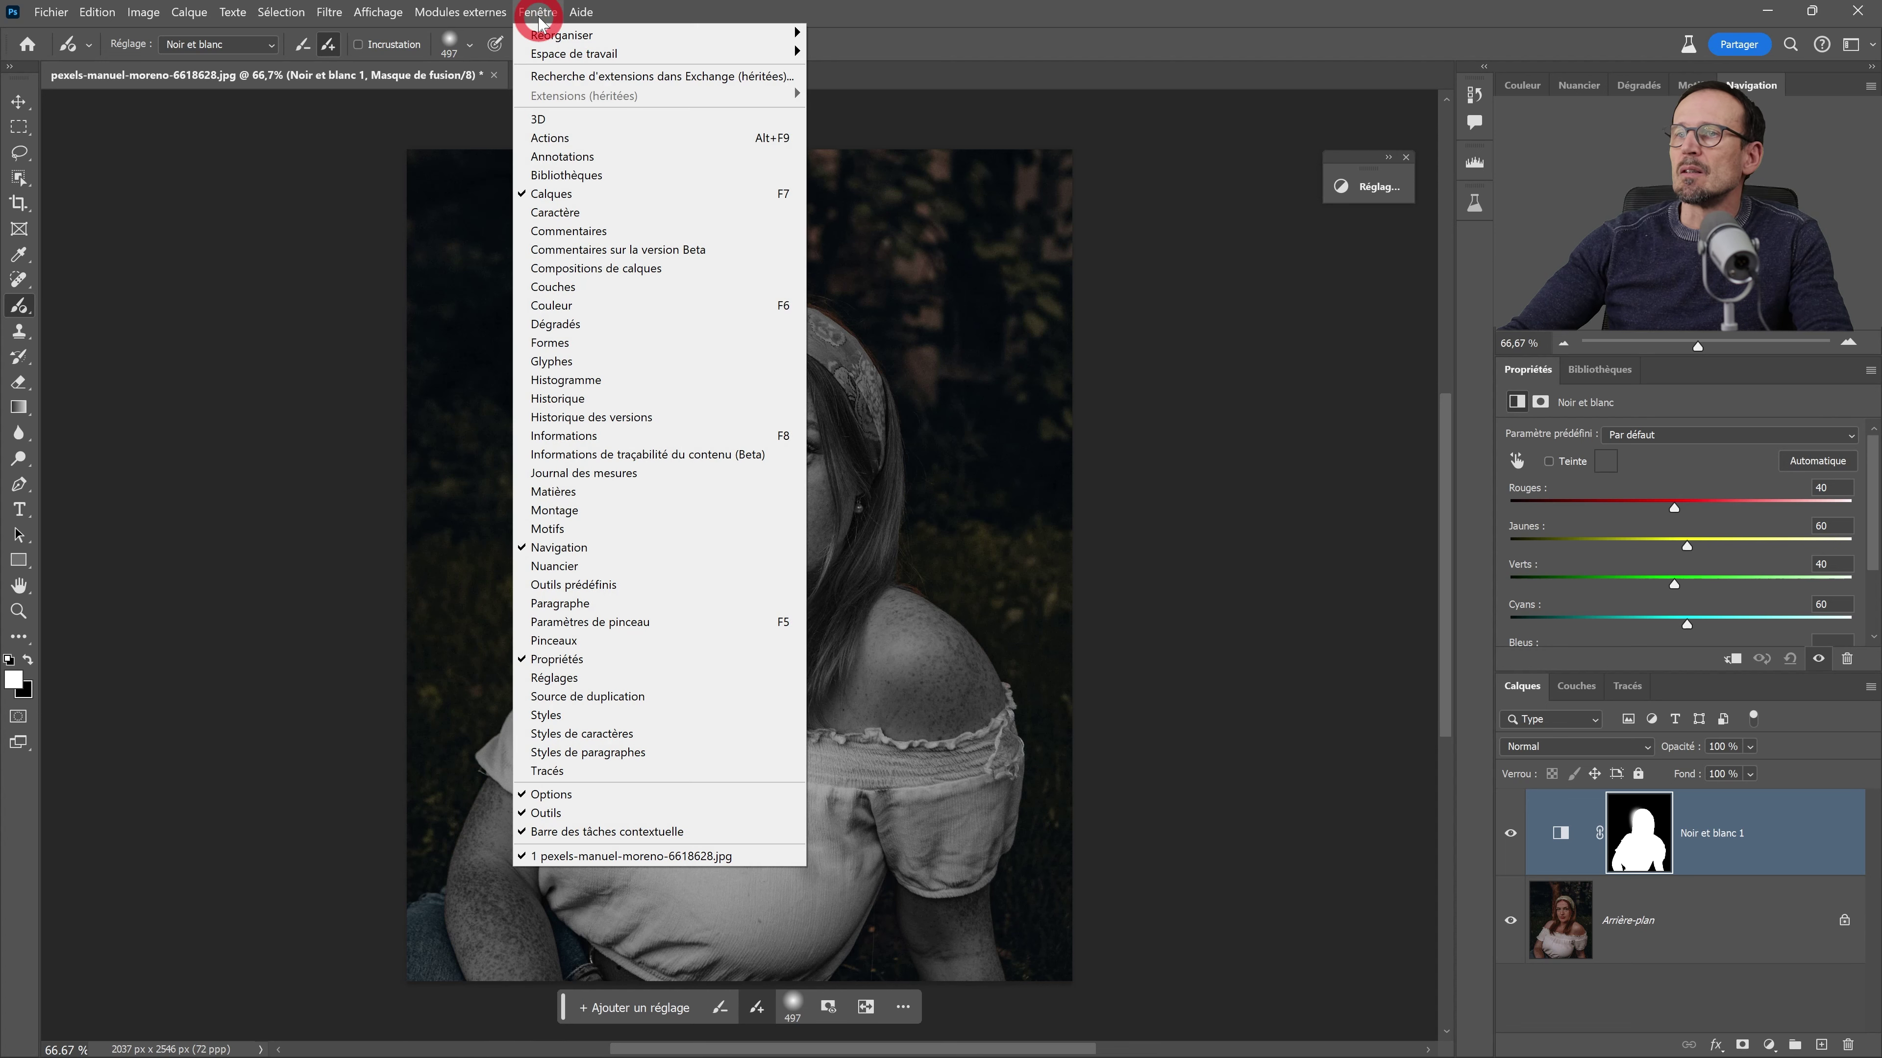
pyautogui.click(553, 251)
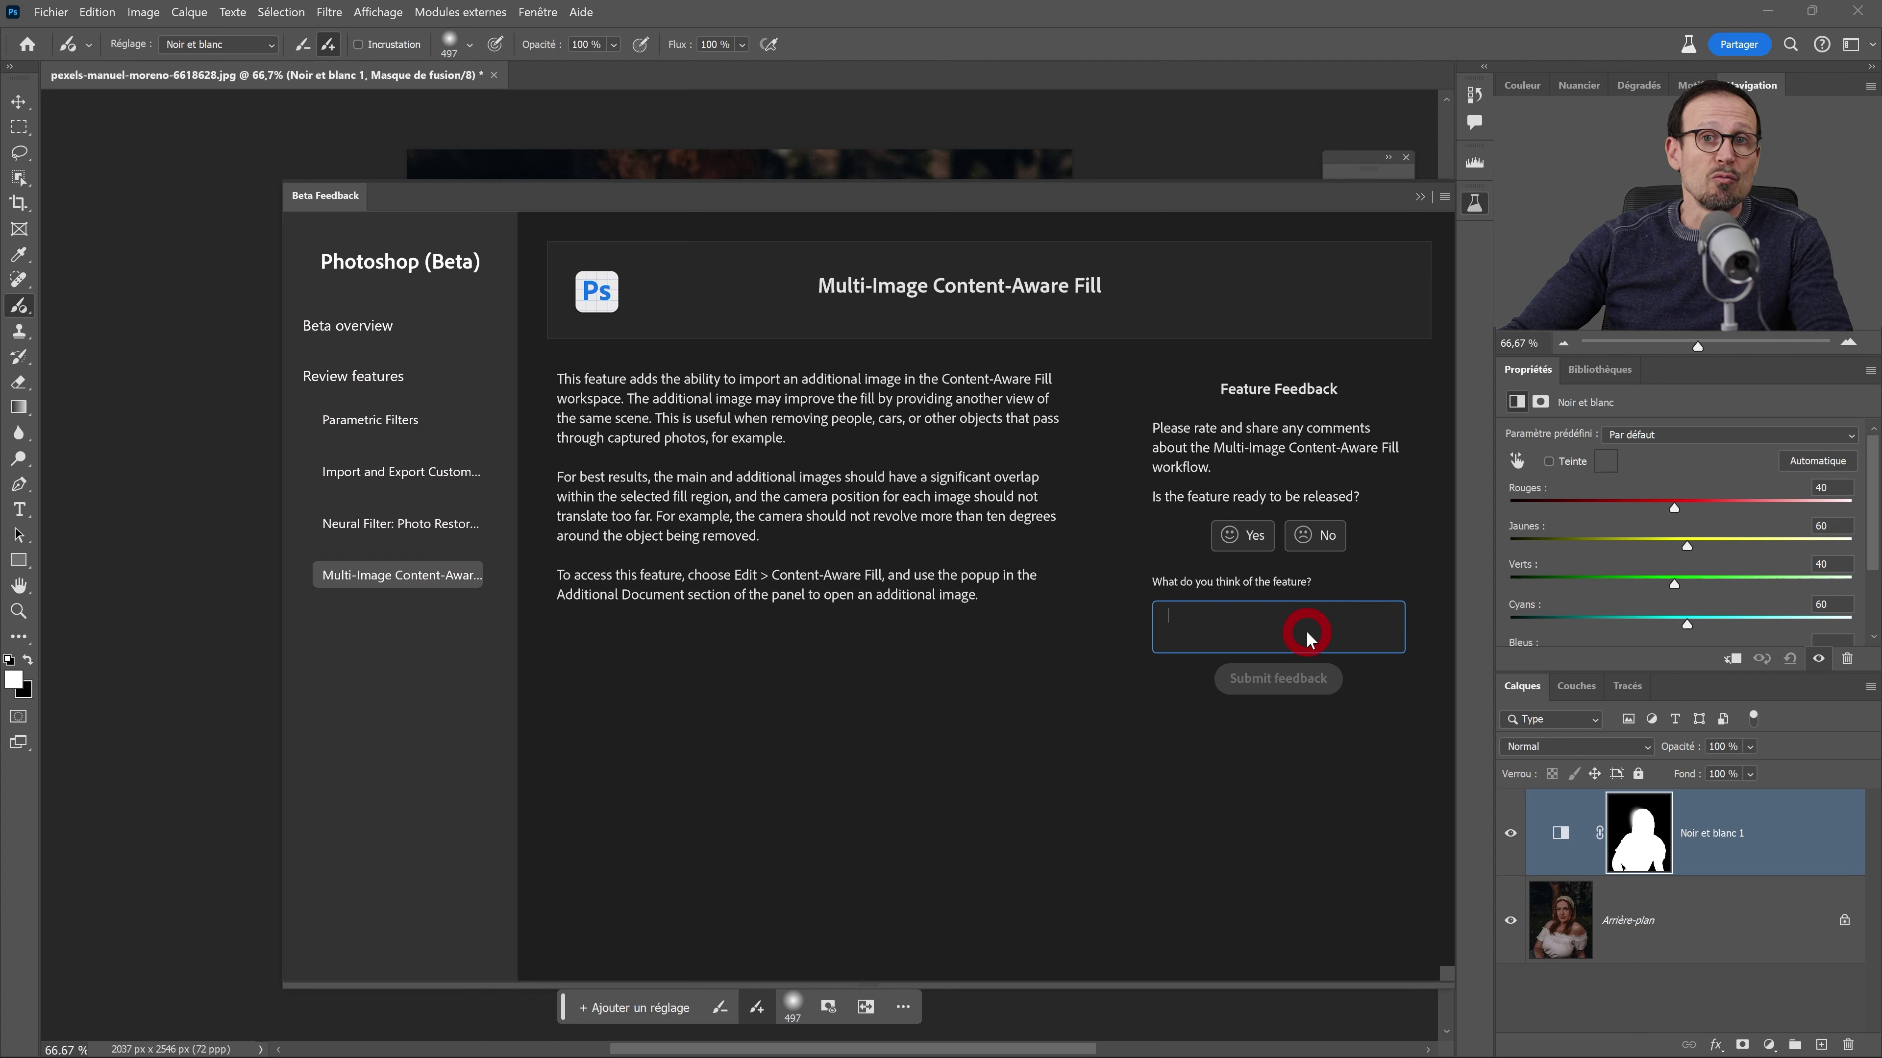
pyautogui.press('Escape')
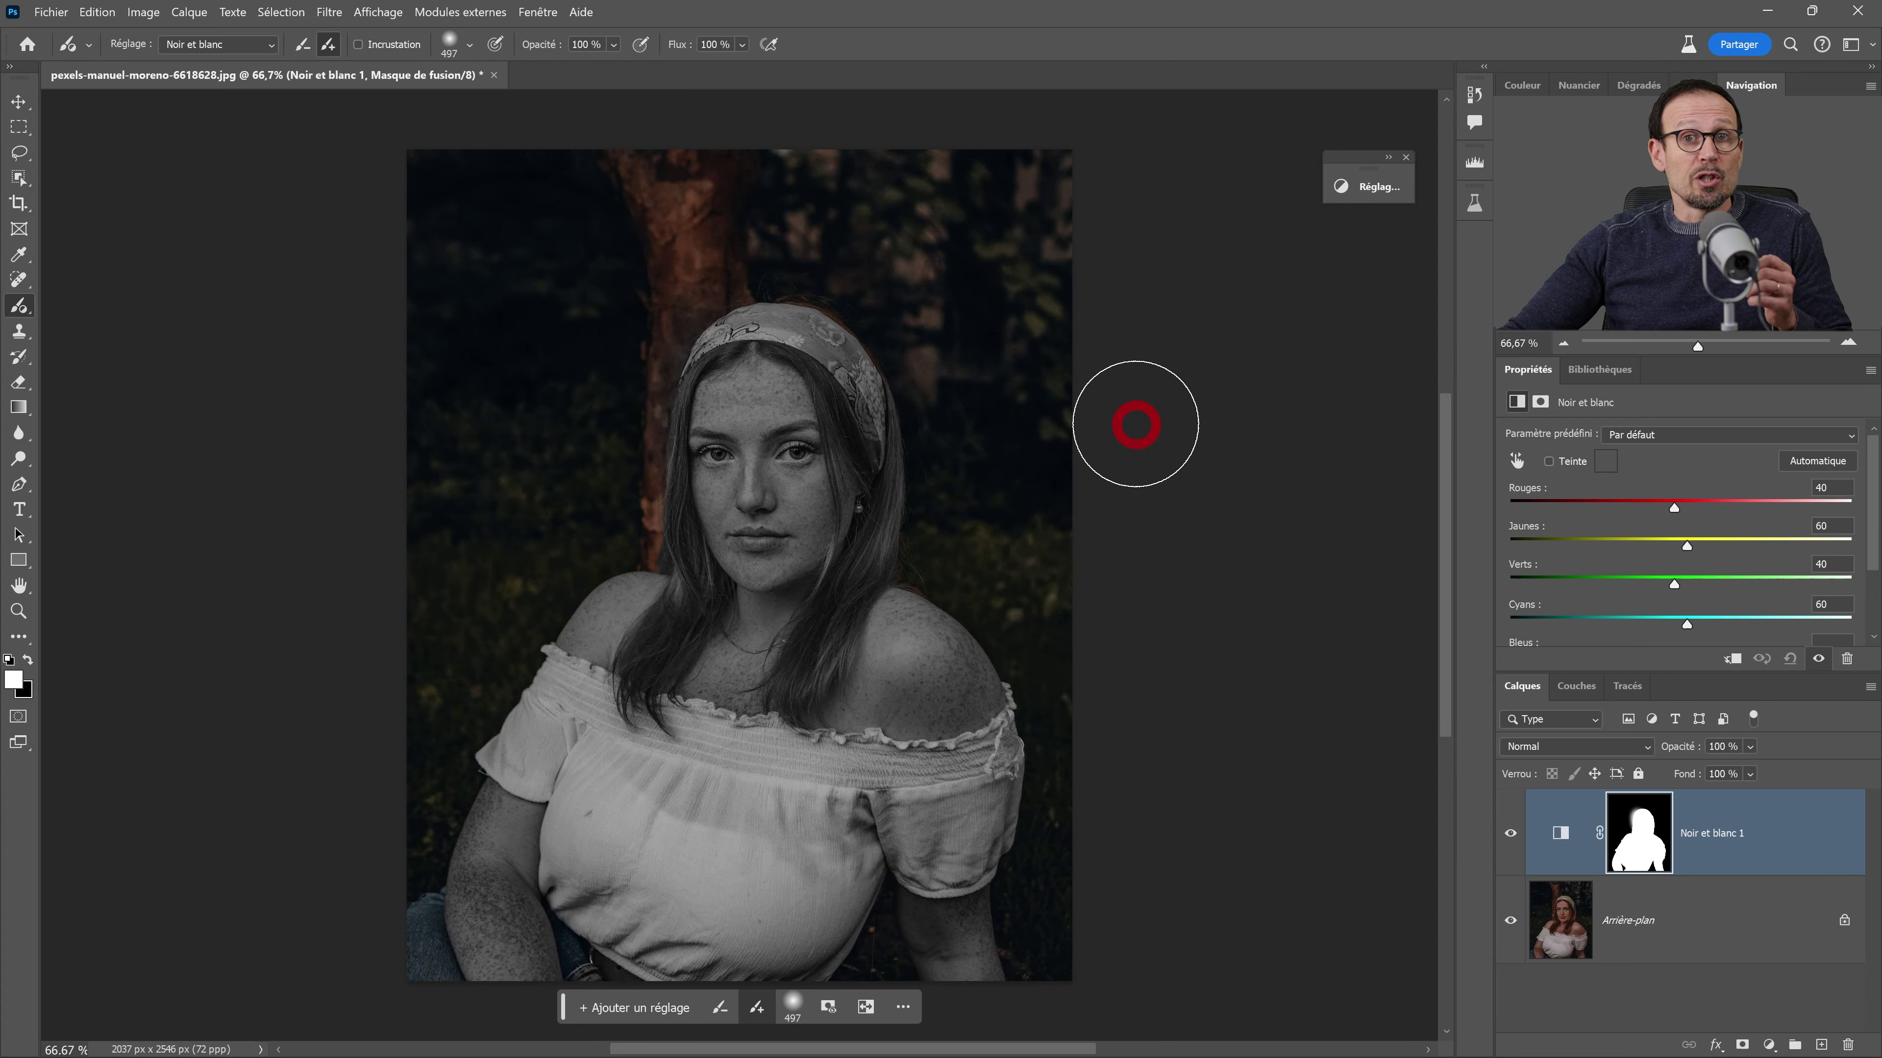